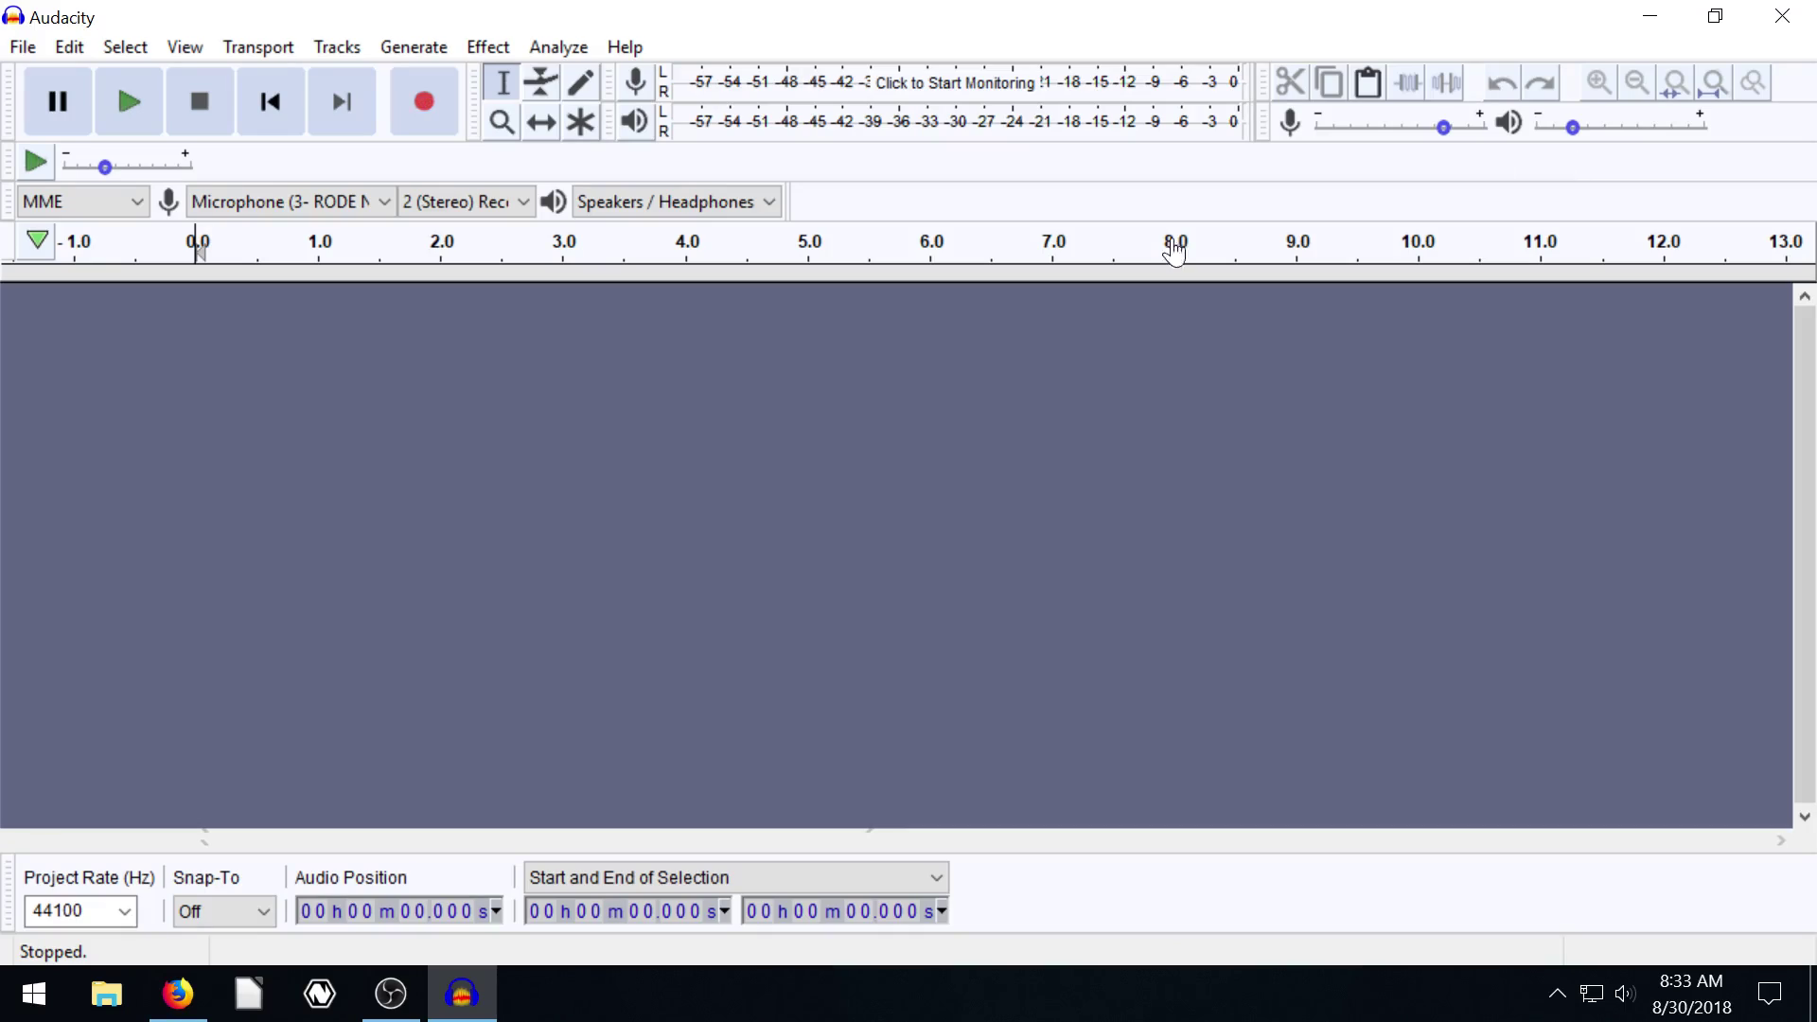
- Load 'more Jazz guitar' from the Music folder as a stereo track
left_click(23, 52)
left_click(59, 106)
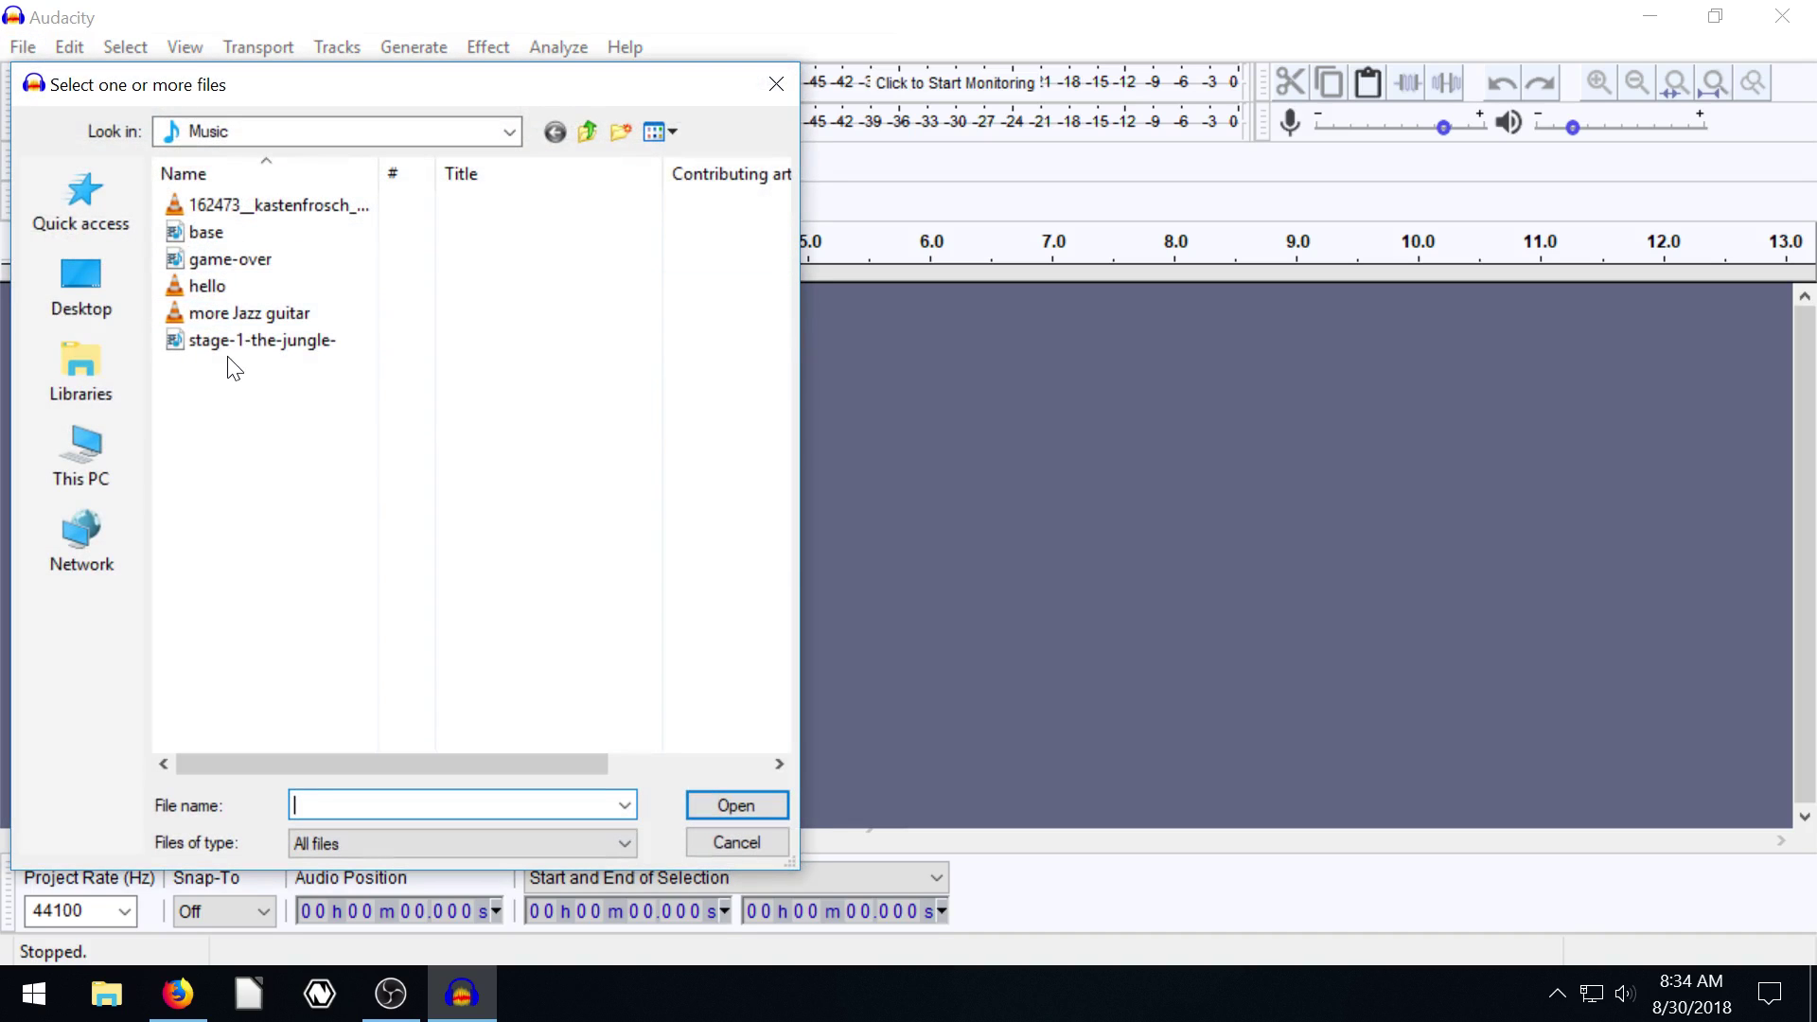
left_click(197, 322)
double_click(198, 323)
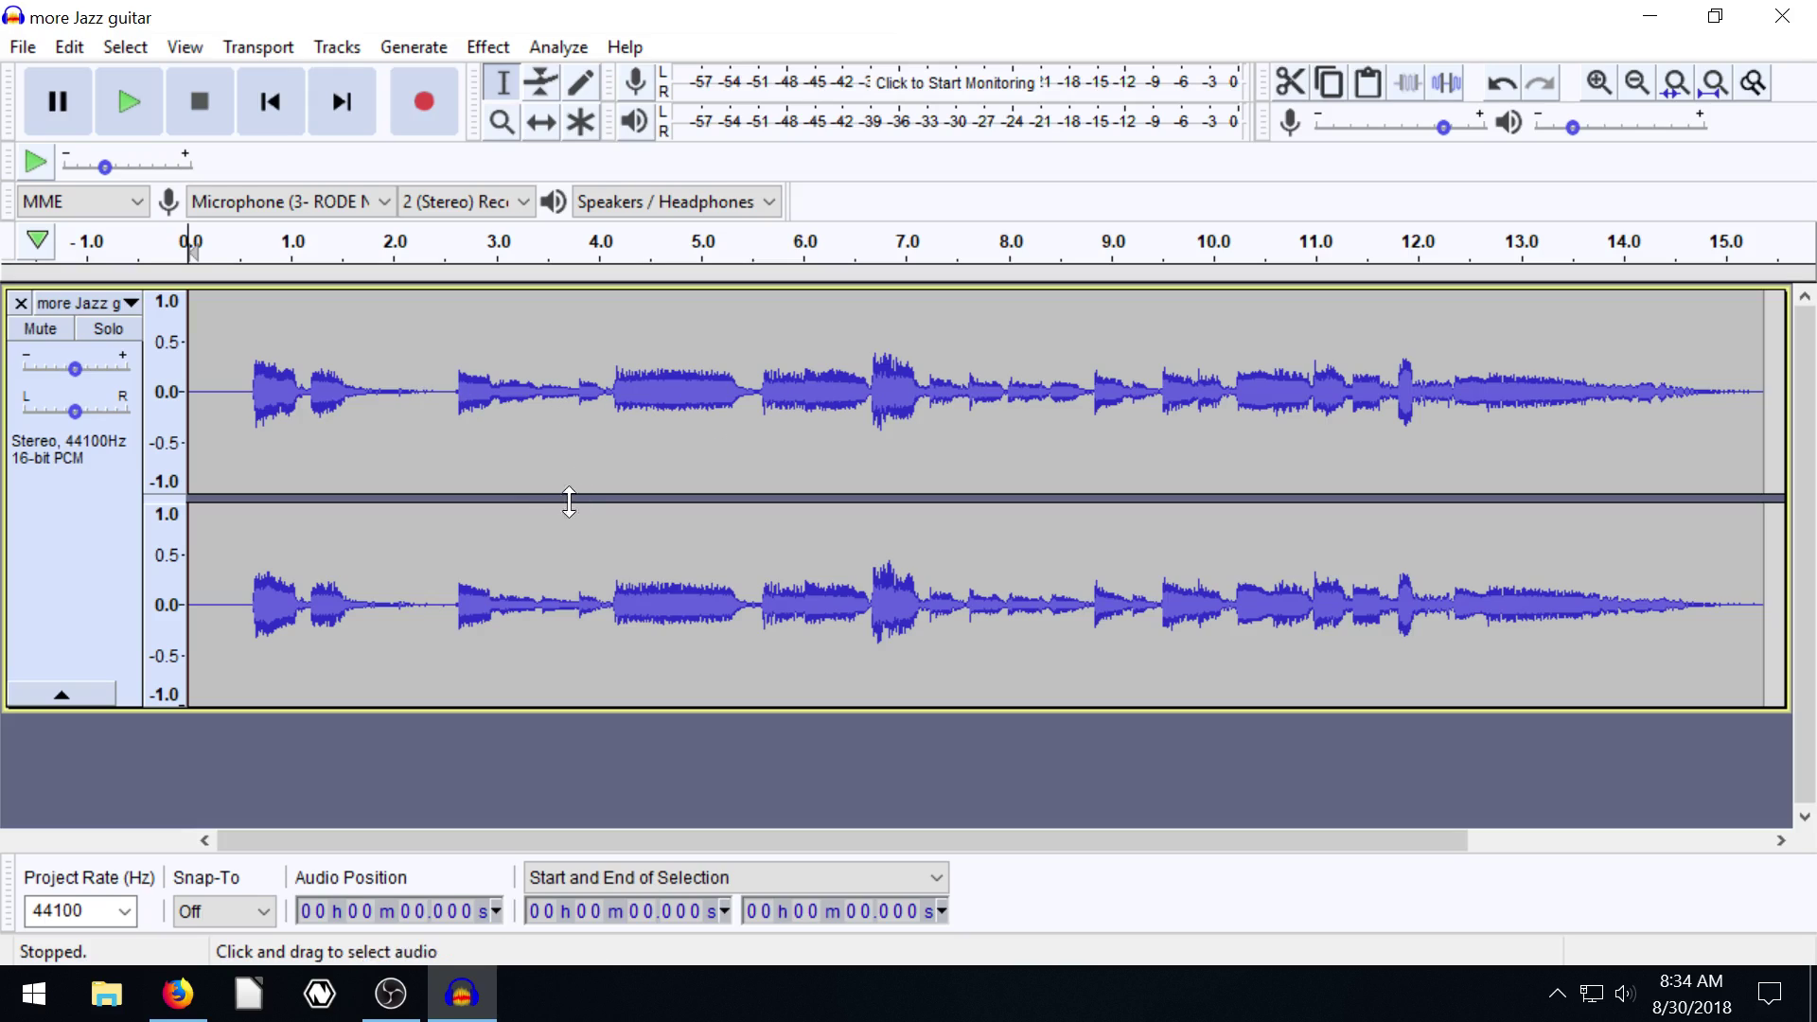
left_click(127, 103)
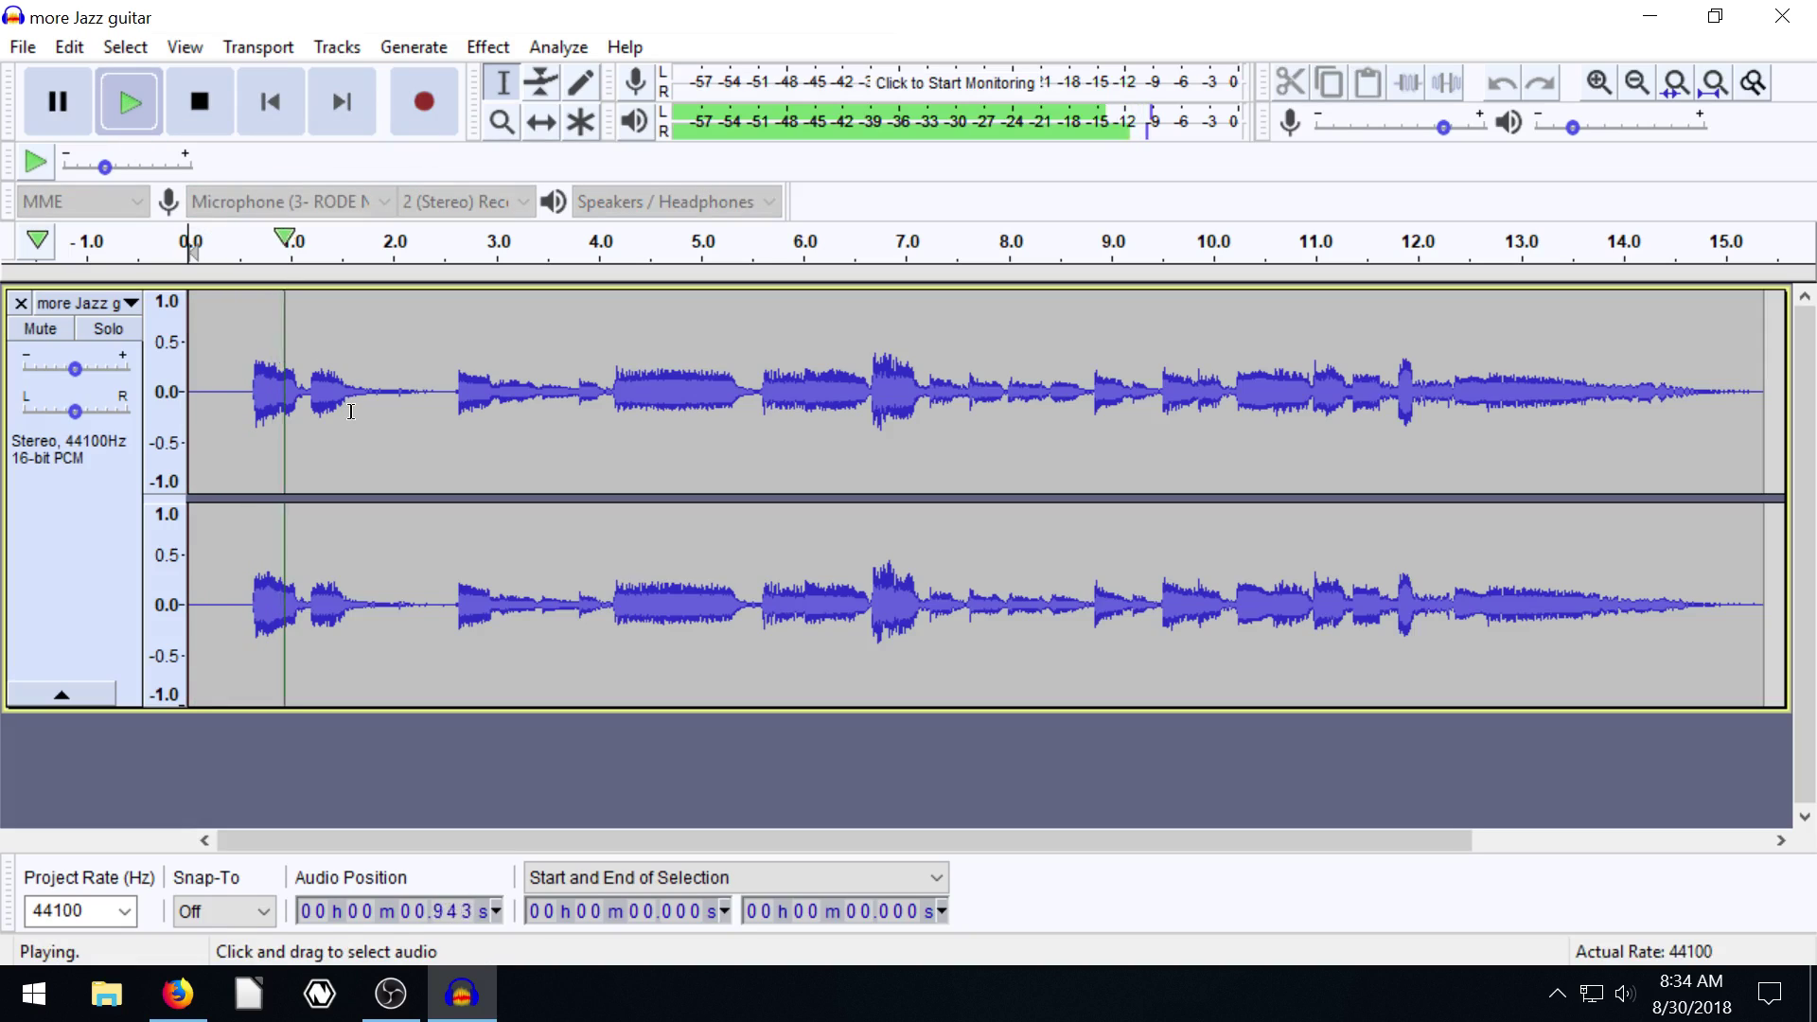
left_click(201, 104)
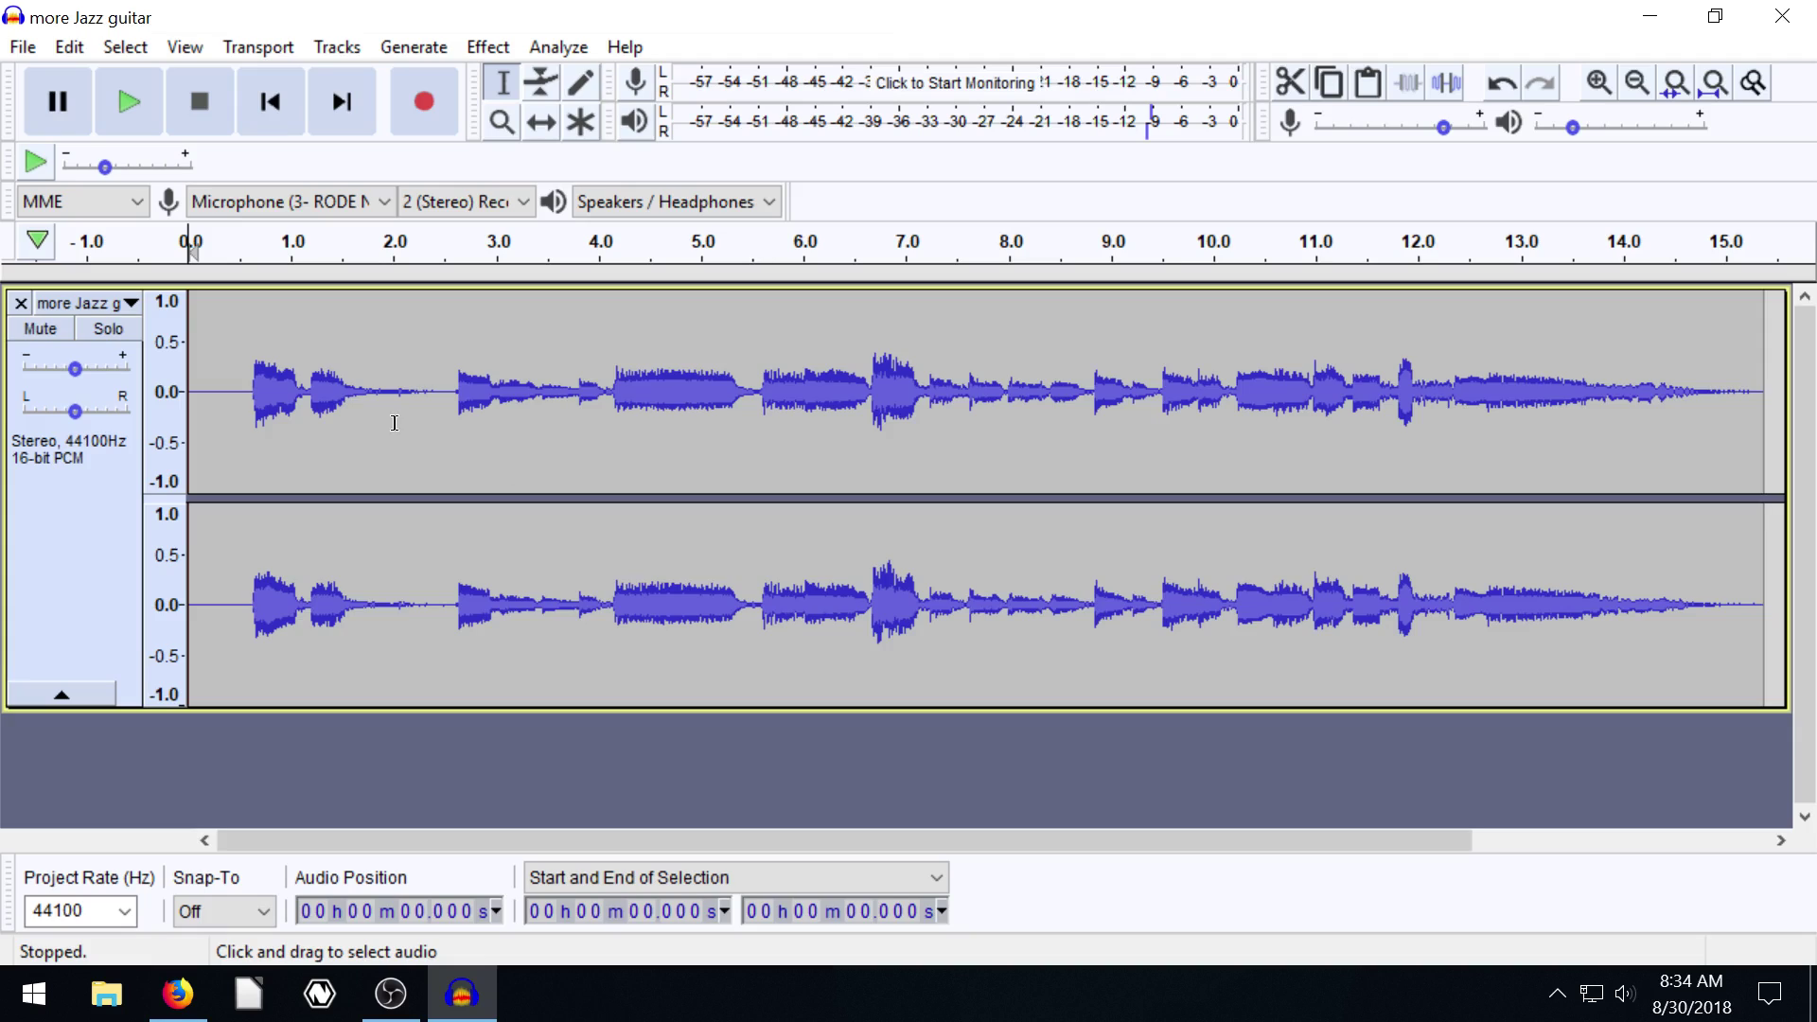
left_click(436, 366)
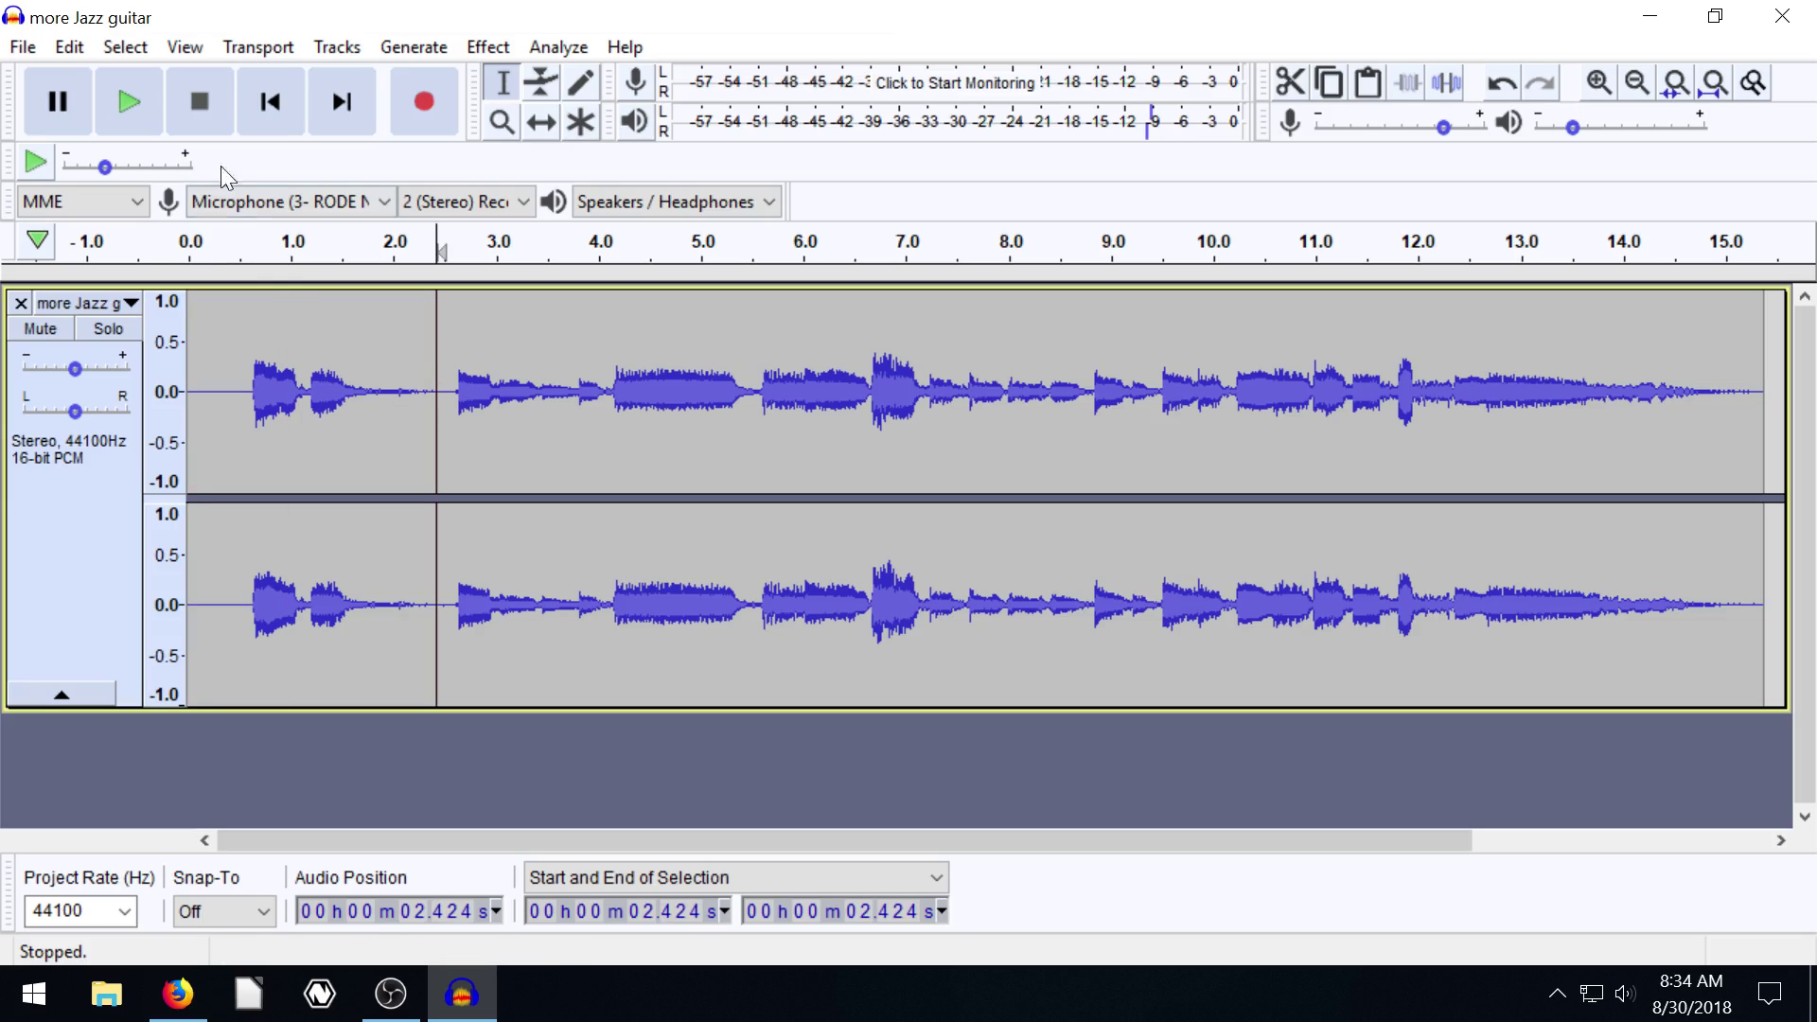
left_click(132, 104)
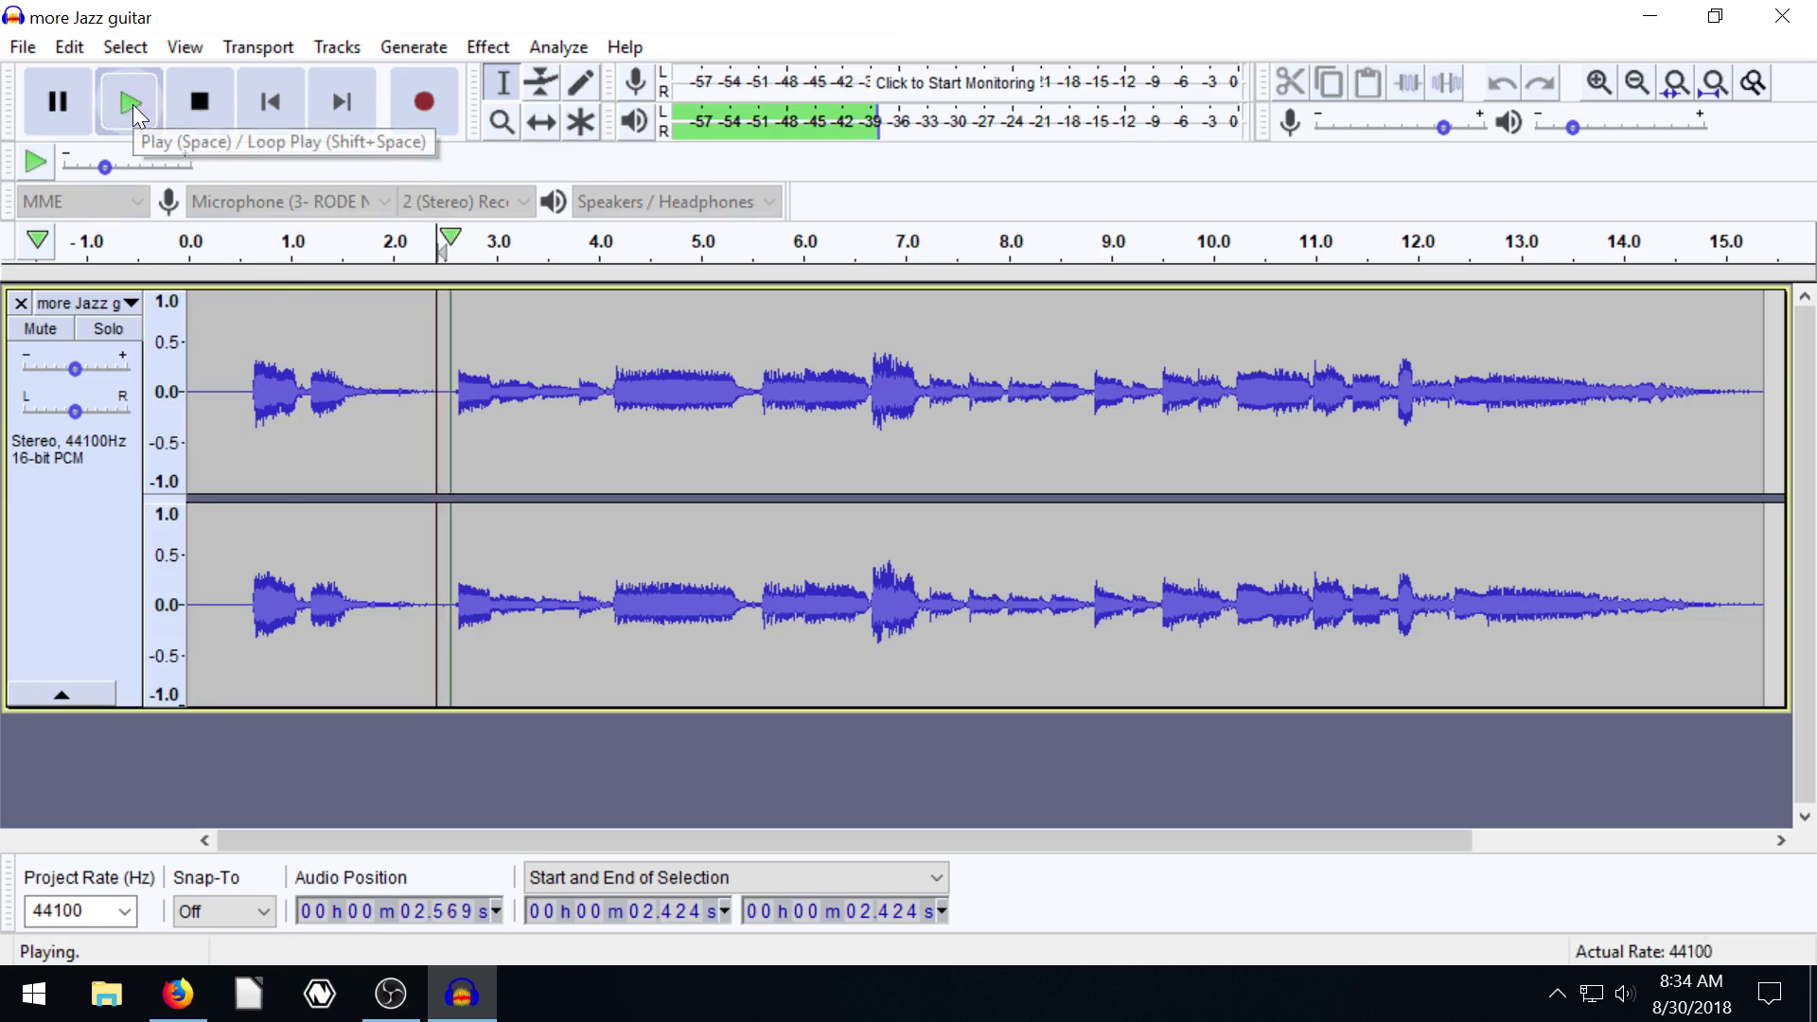
left_click(197, 102)
left_click(224, 364)
left_click(128, 101)
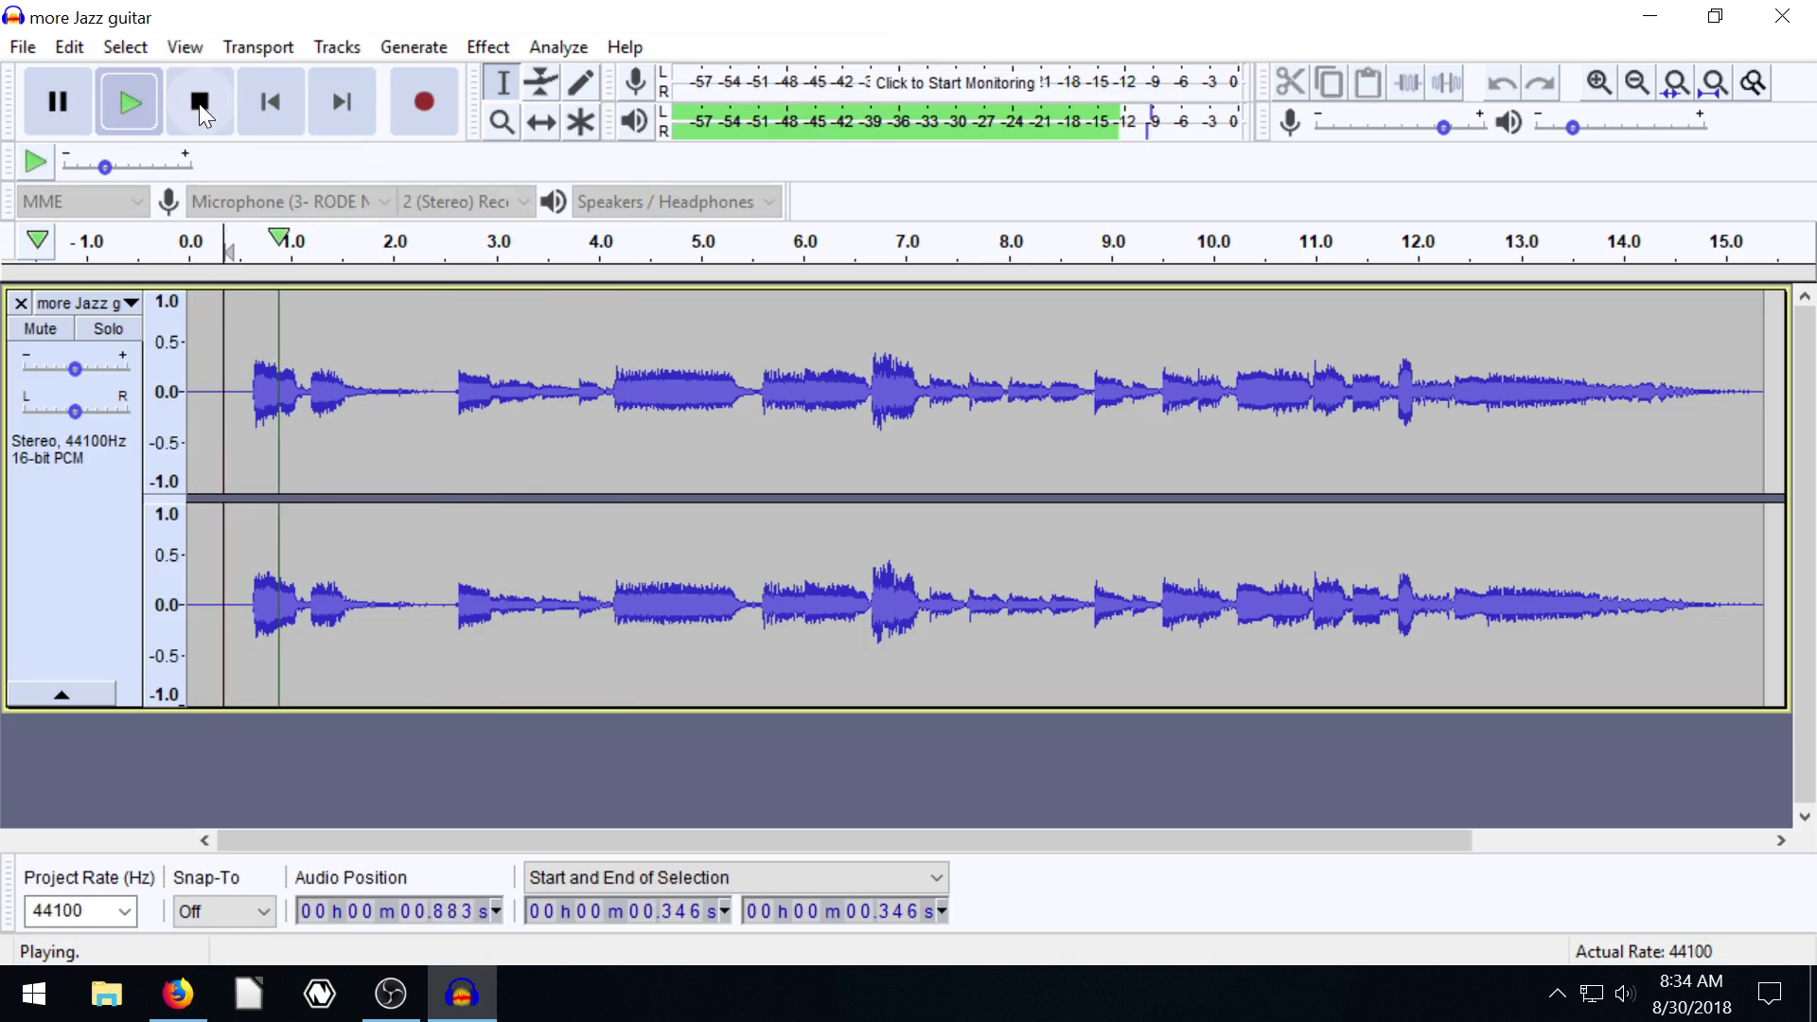
left_click(199, 106)
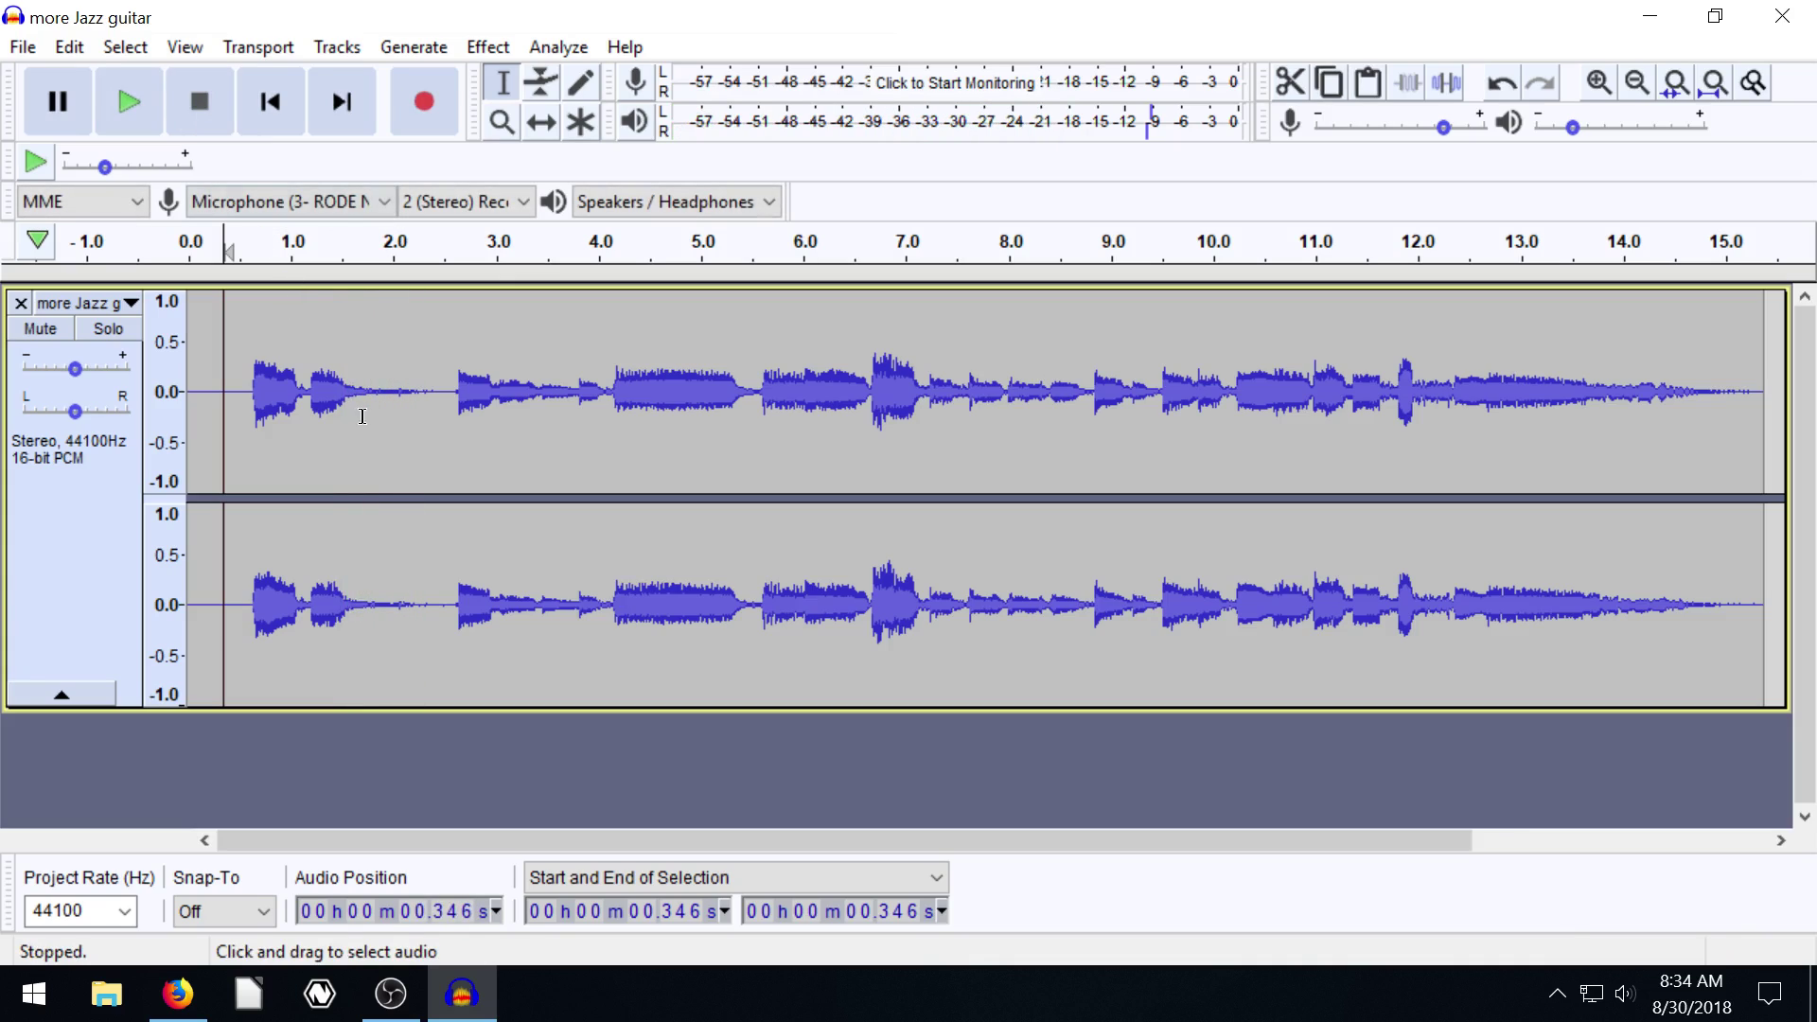
left_click(408, 393)
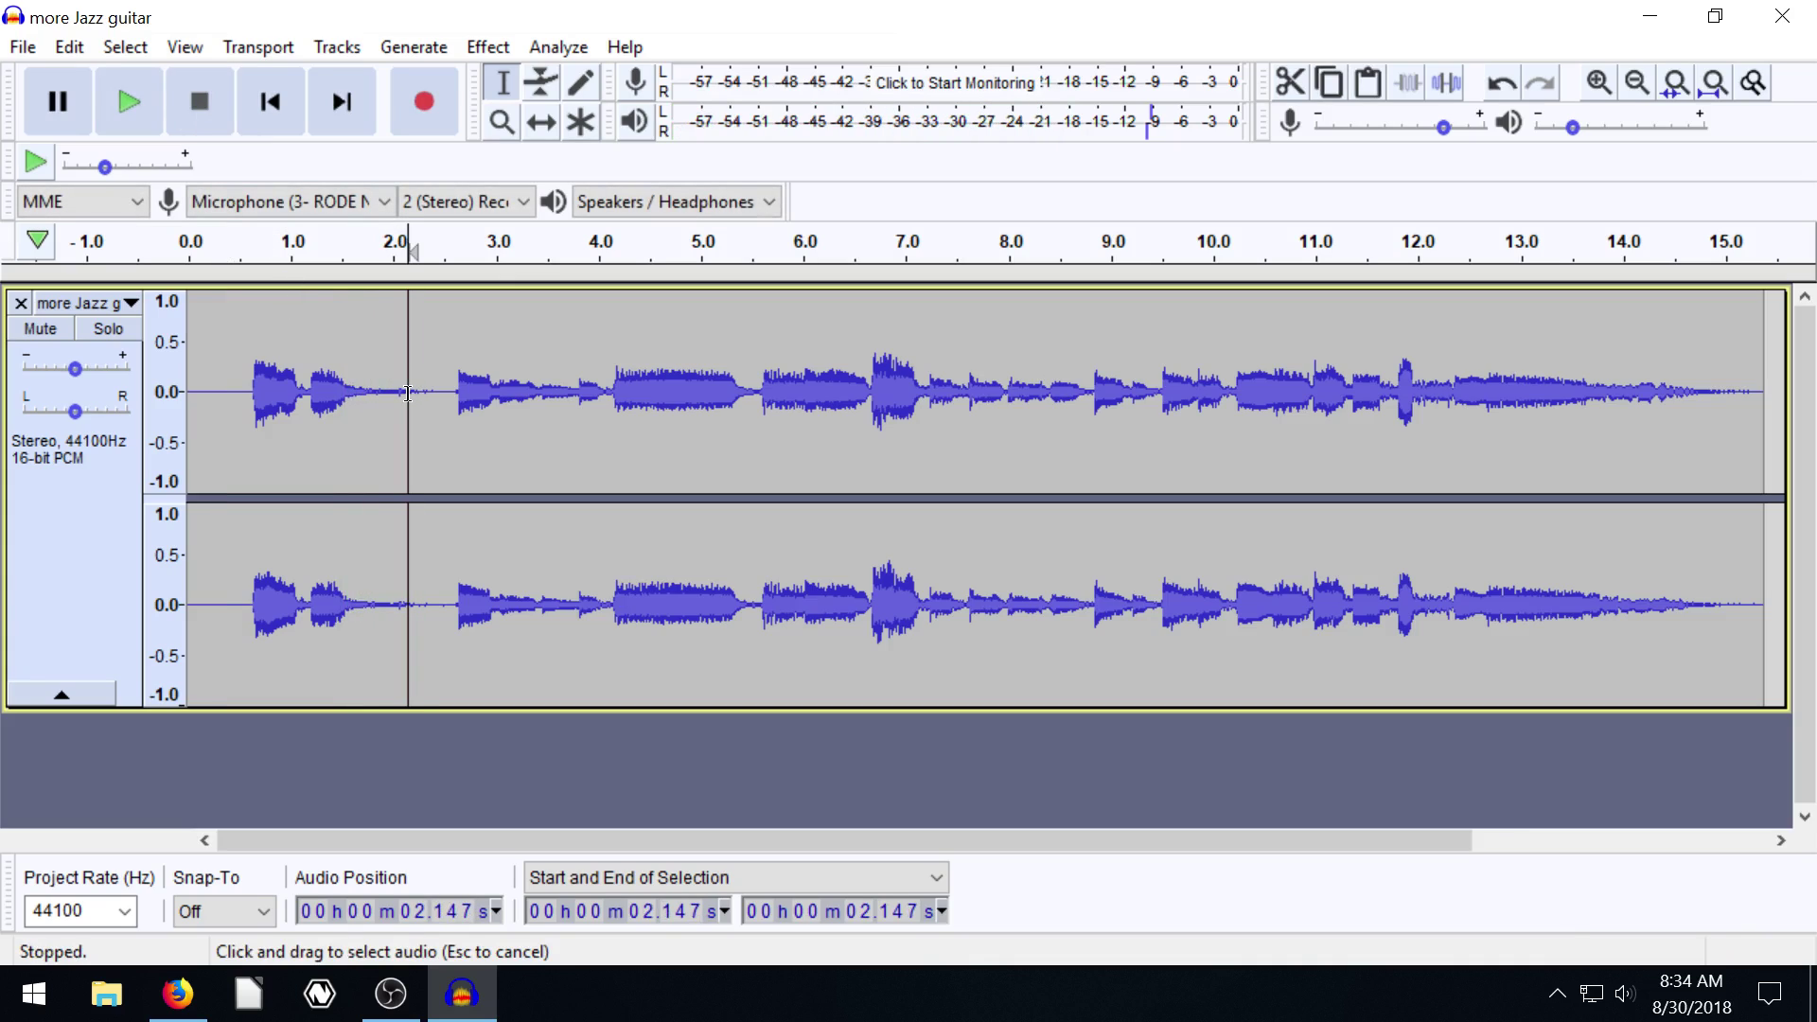
left_click_drag(403, 394, 215, 398)
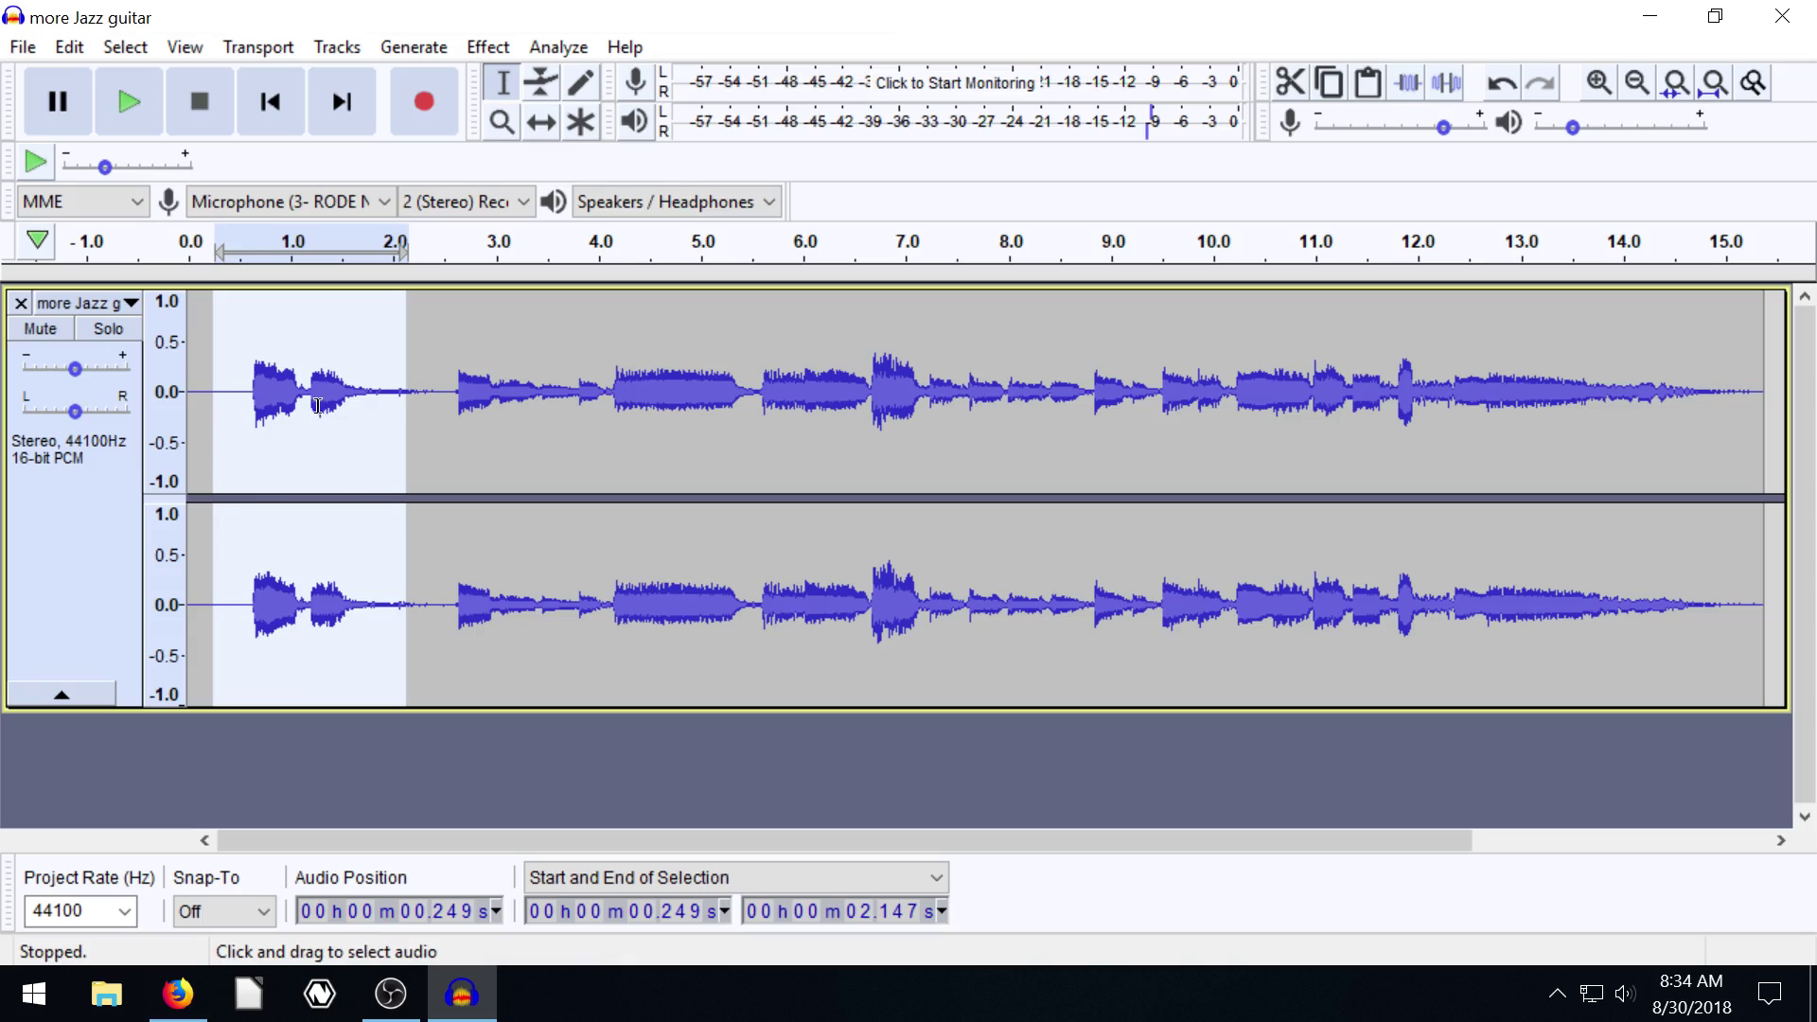
key("Delete")
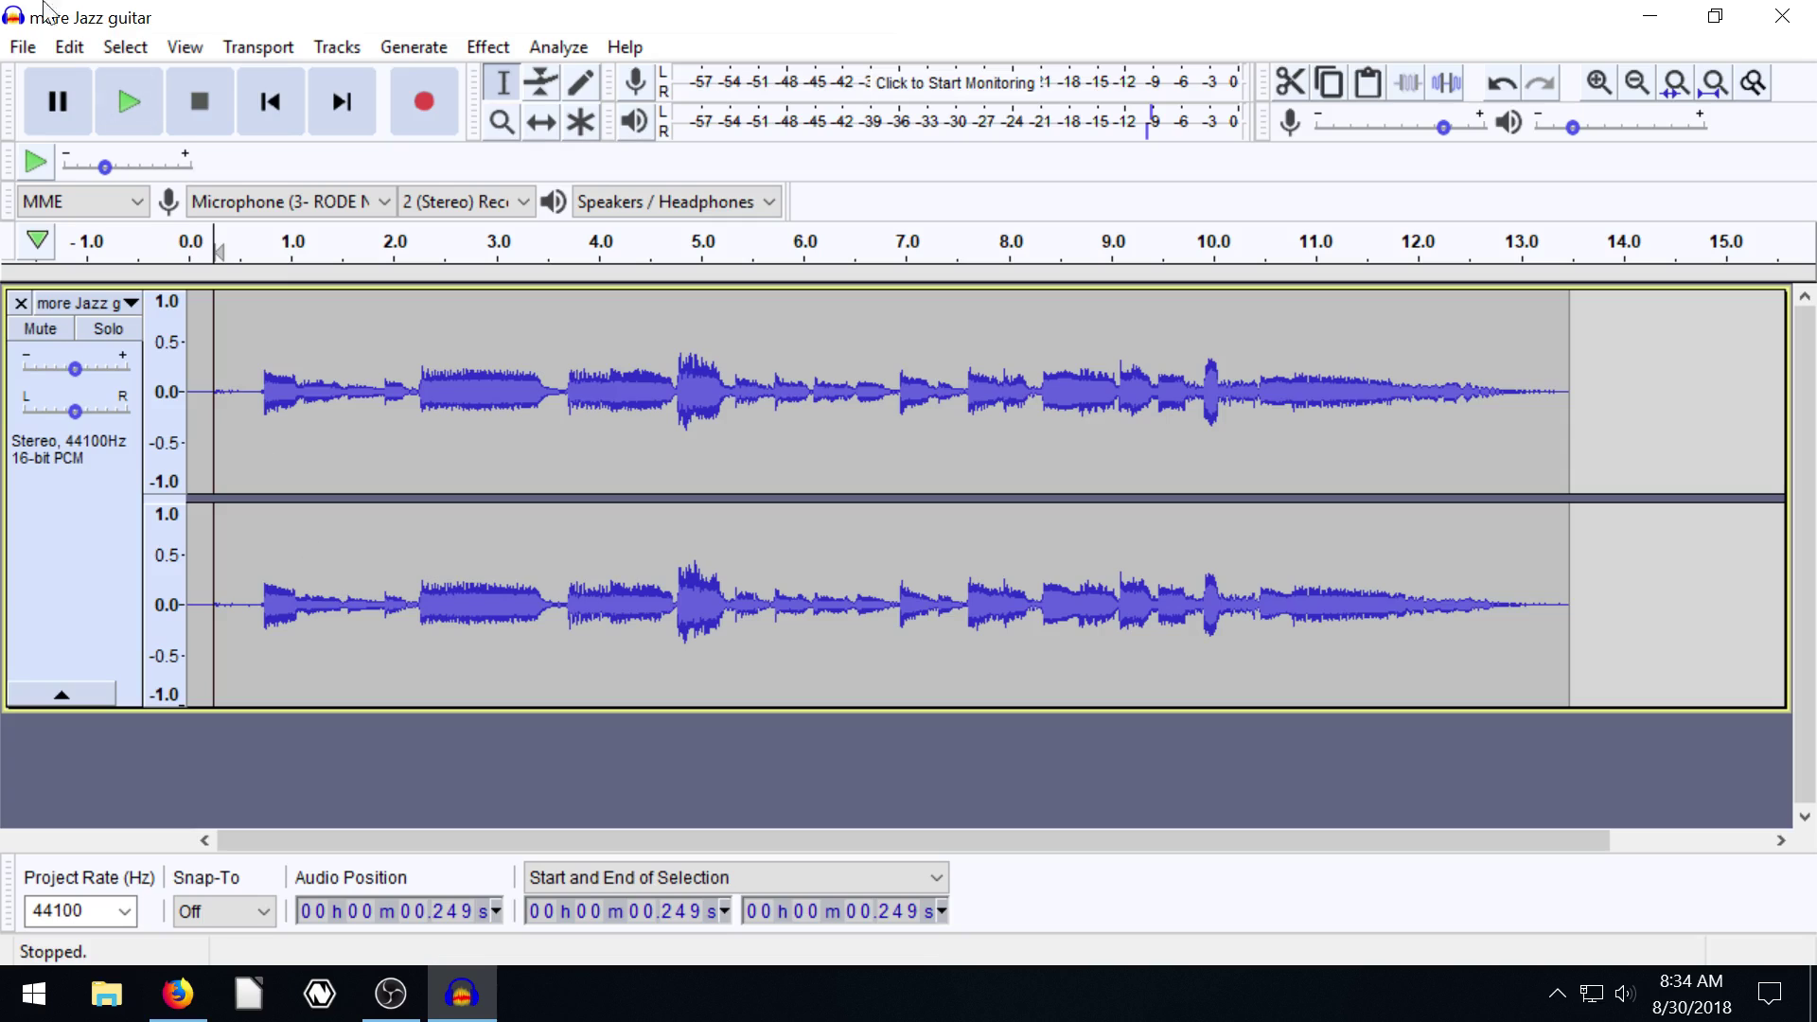
left_click(69, 46)
left_click(99, 82)
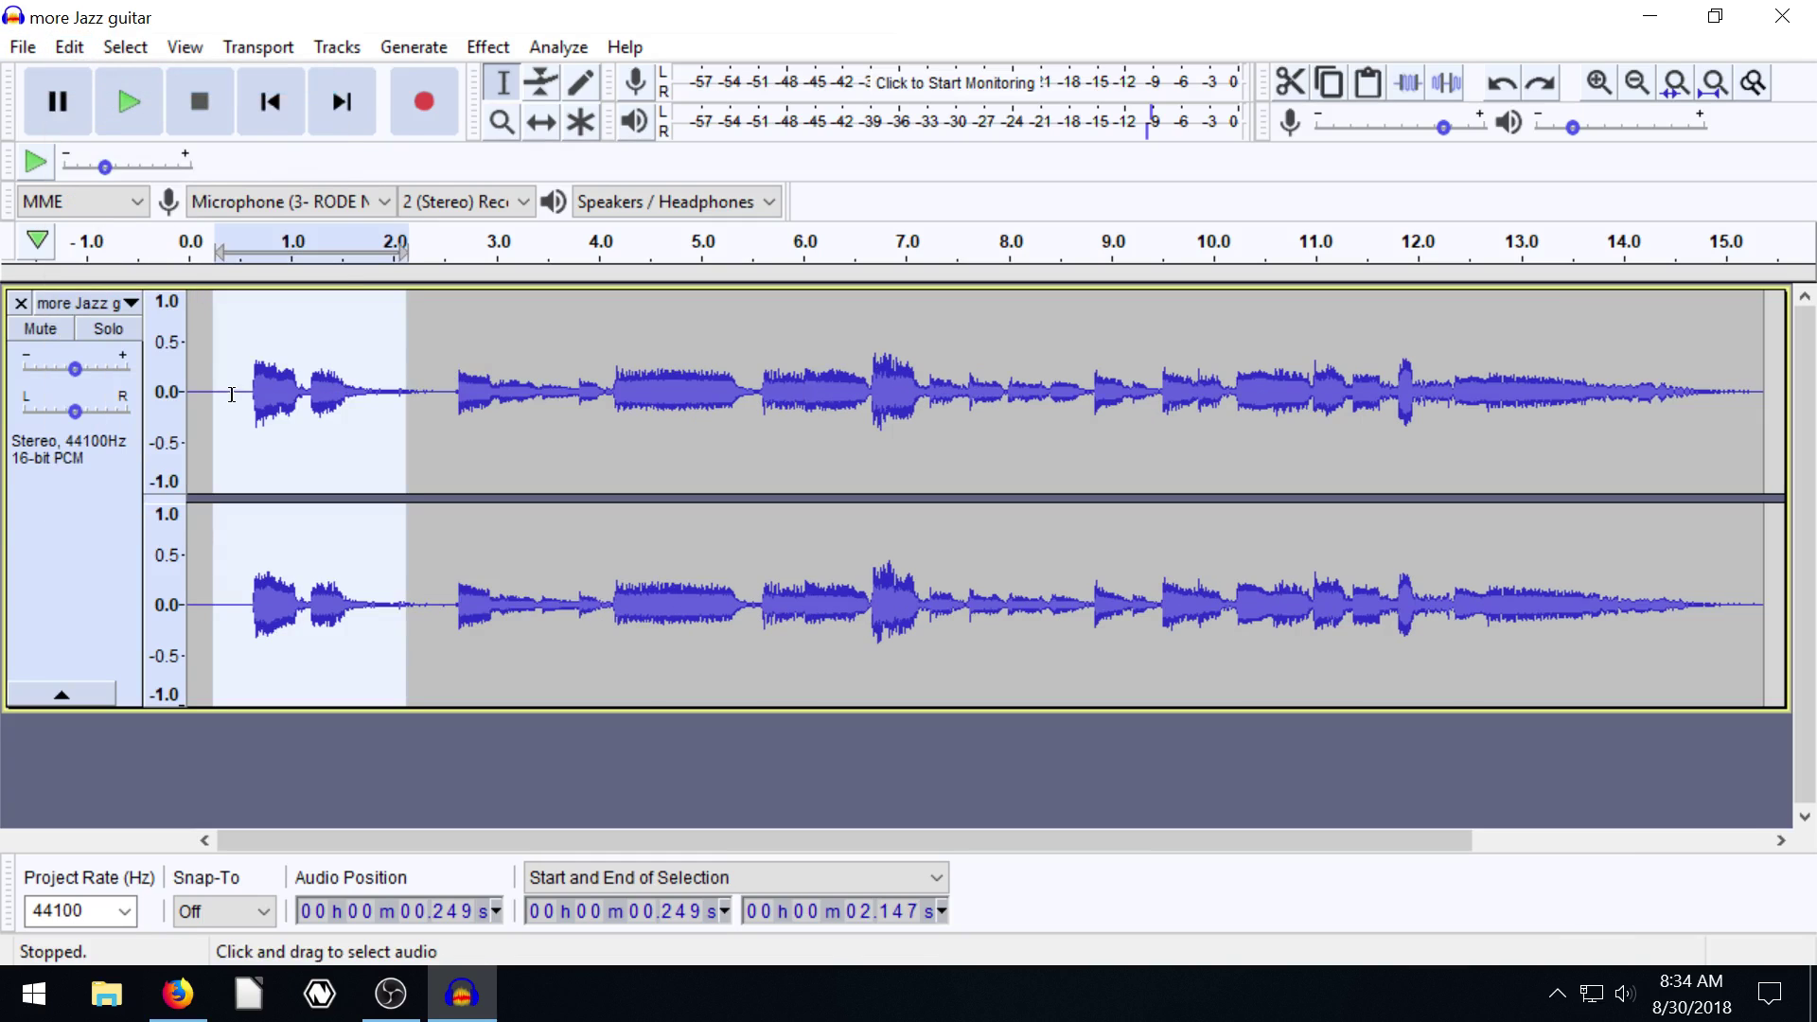
- Silence the opening 0–2.549 s, the 5.2–9.0 s passage and the 10.7–13.3 s stretch
left_click_drag(448, 394, 196, 393)
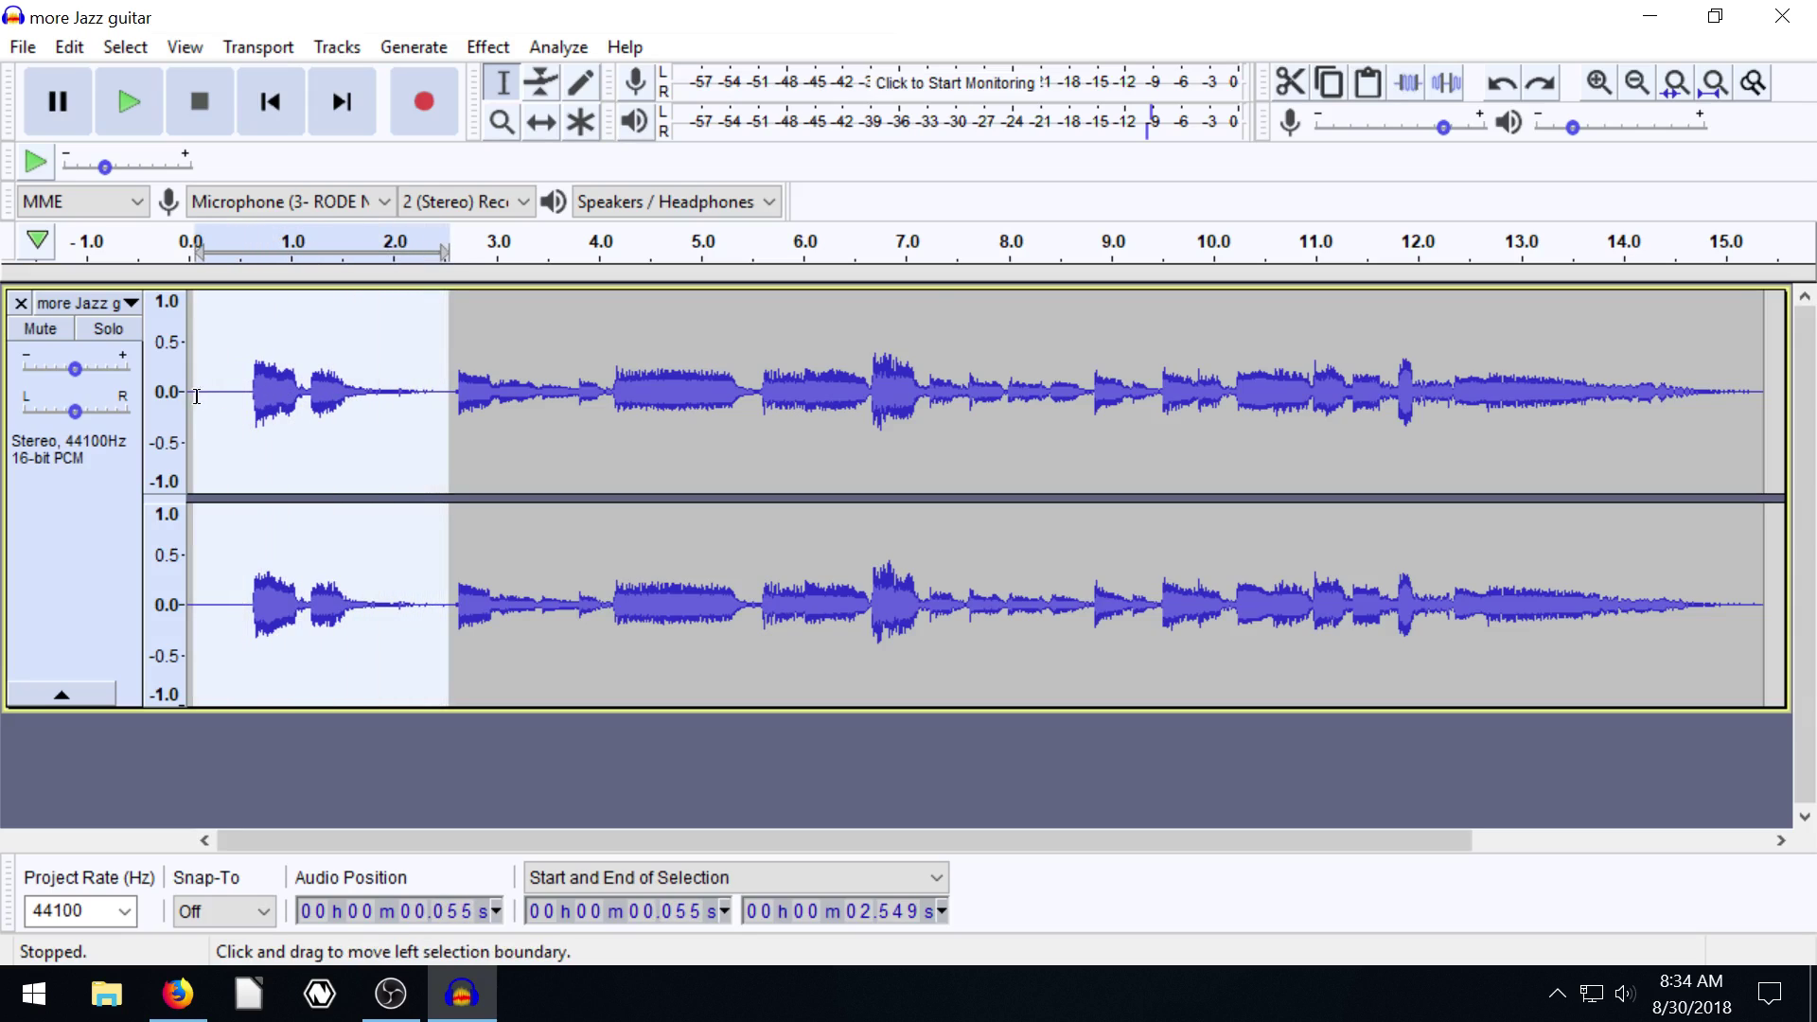
left_click(1442, 82)
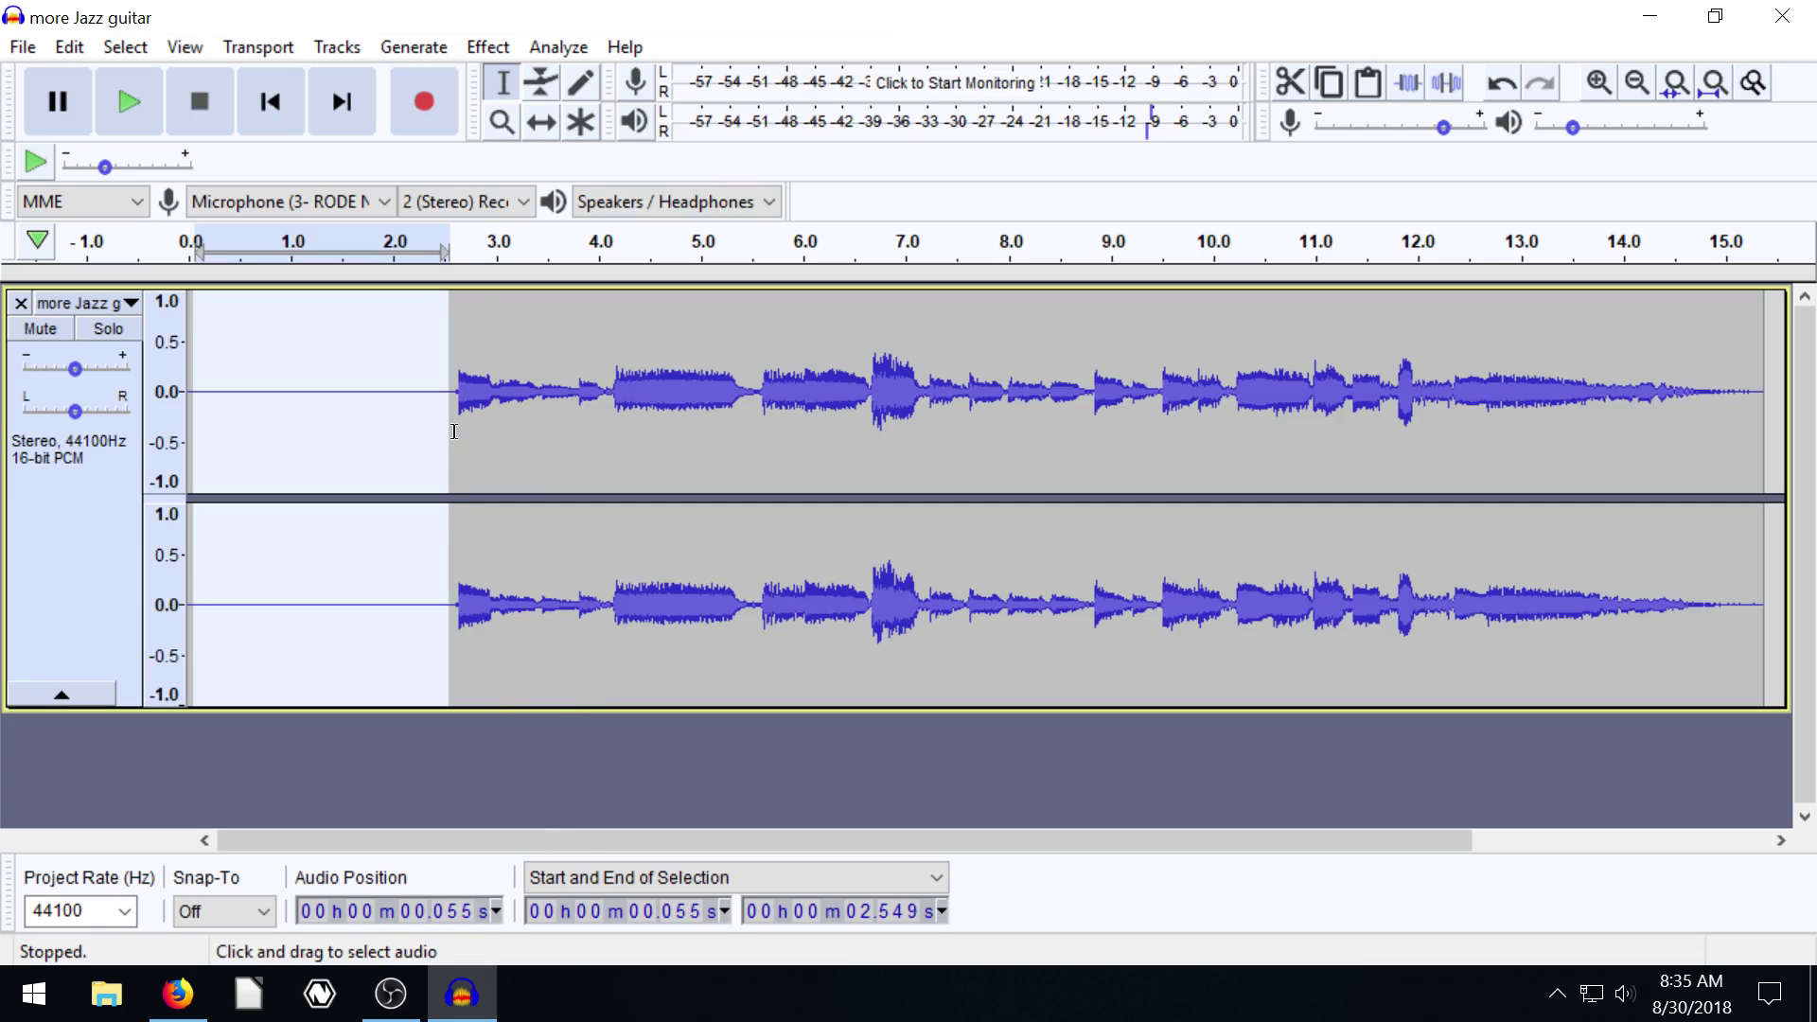
left_click_drag(724, 458, 1108, 452)
left_click(1447, 82)
left_click_drag(1286, 445, 1546, 445)
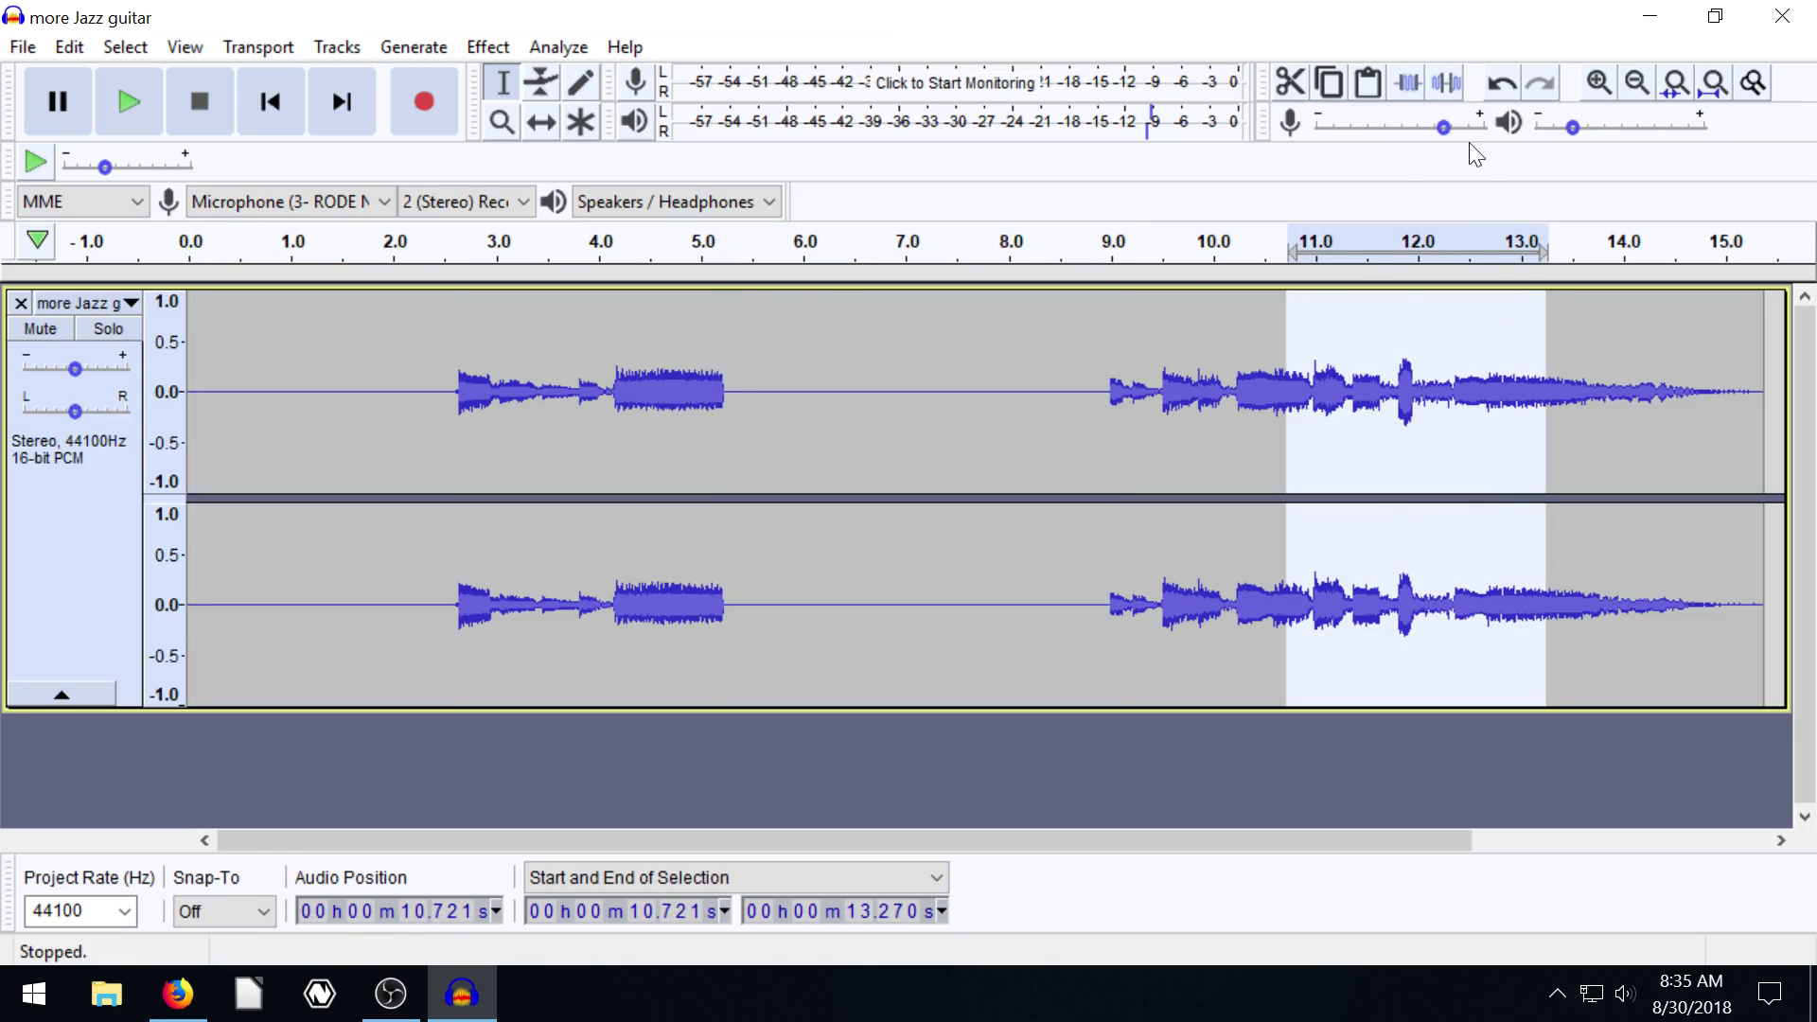
left_click(1448, 83)
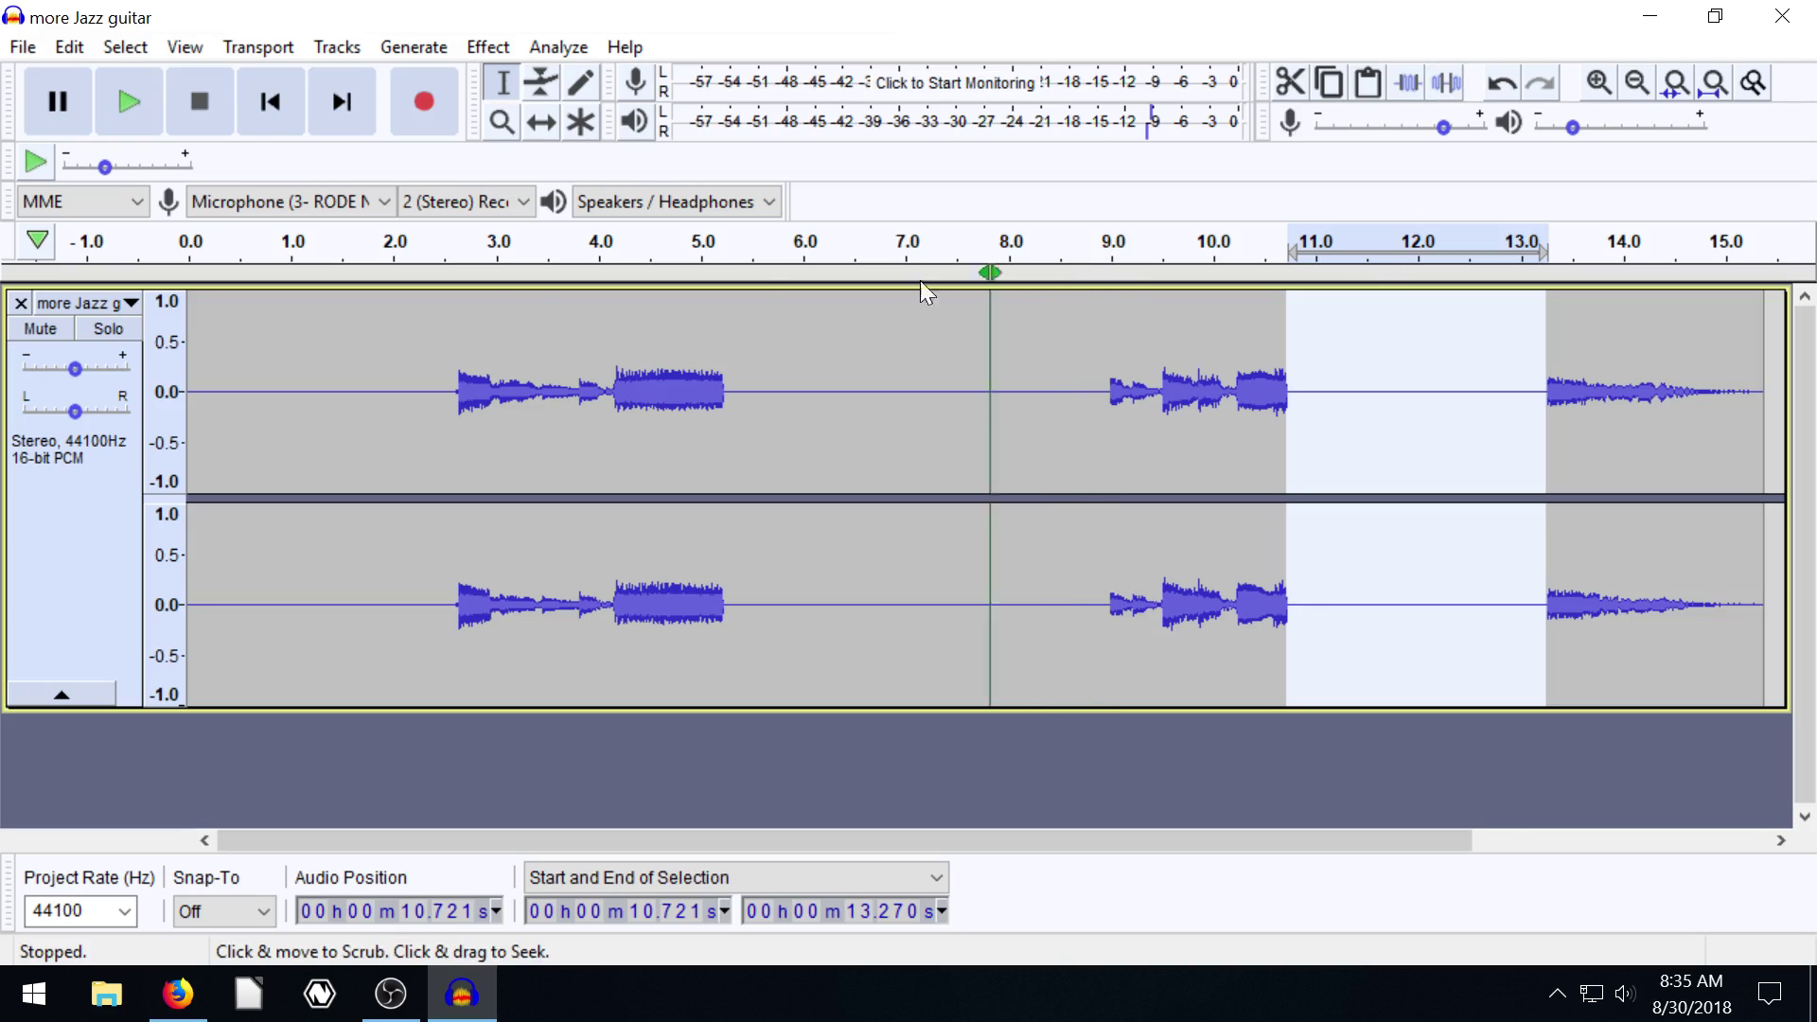
- Play from 1.288 s to check, then undo the last silence near the end
left_click(319, 360)
left_click(129, 101)
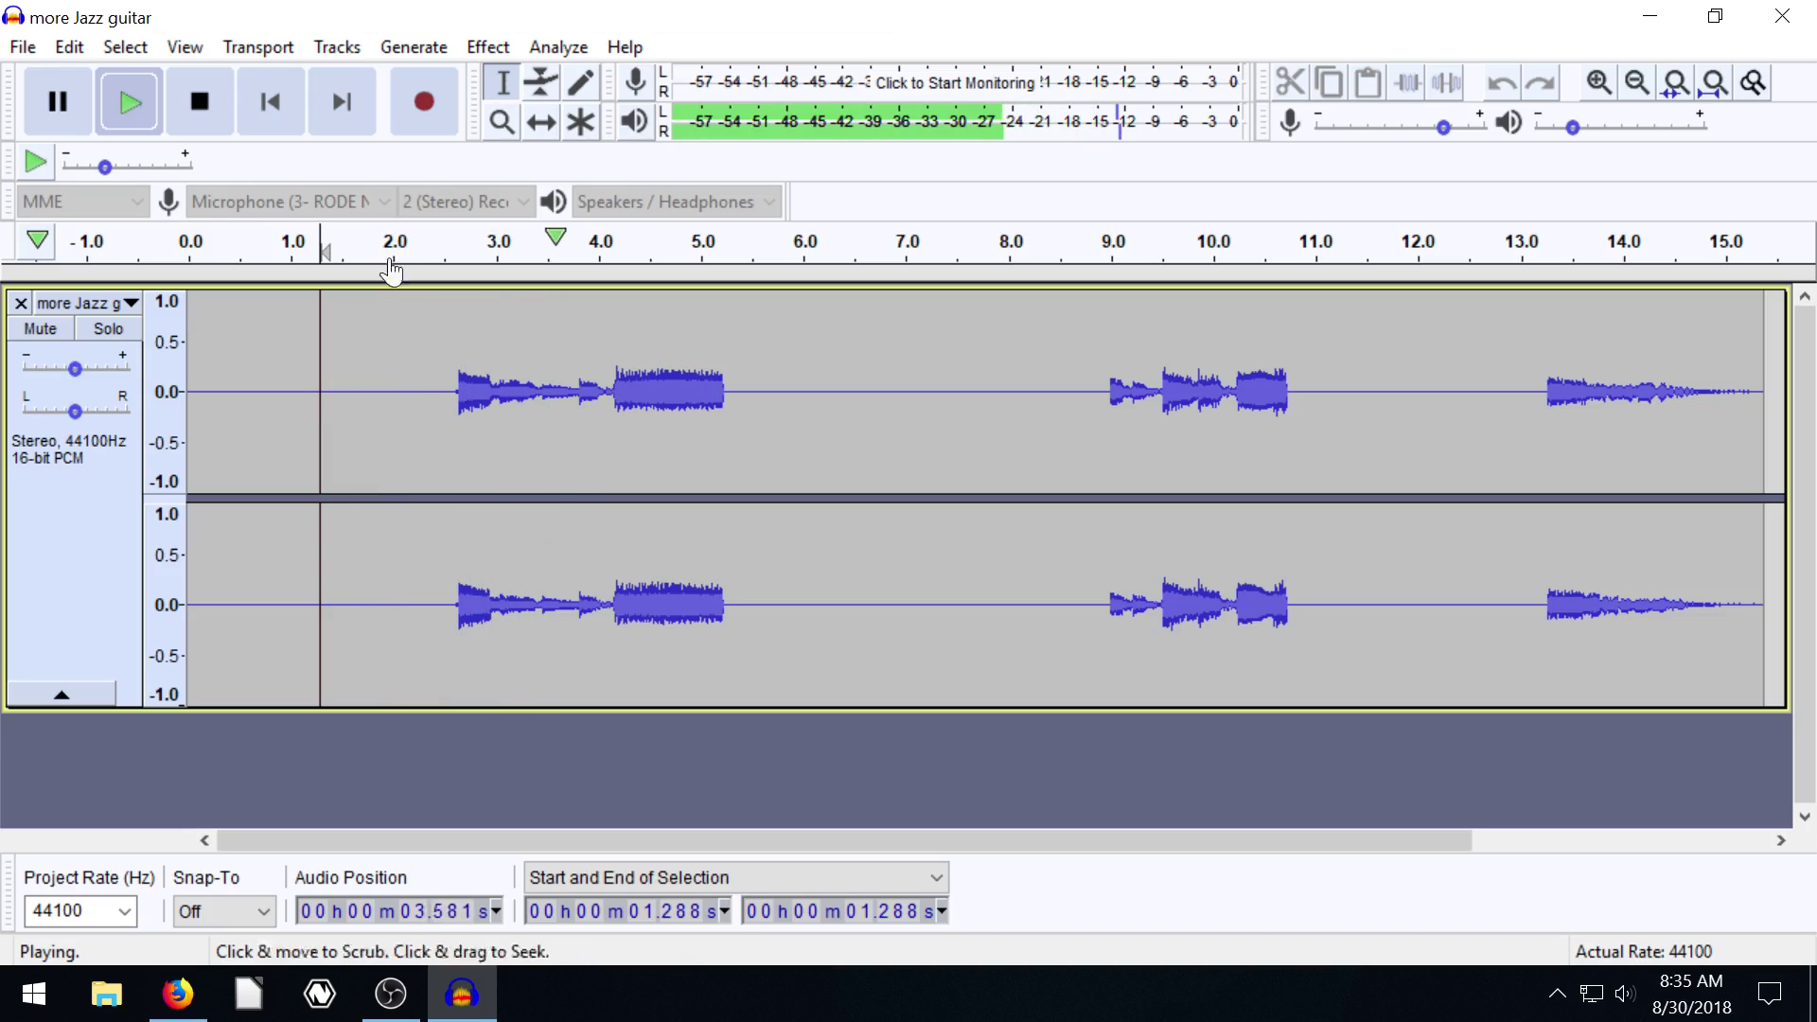
left_click(200, 102)
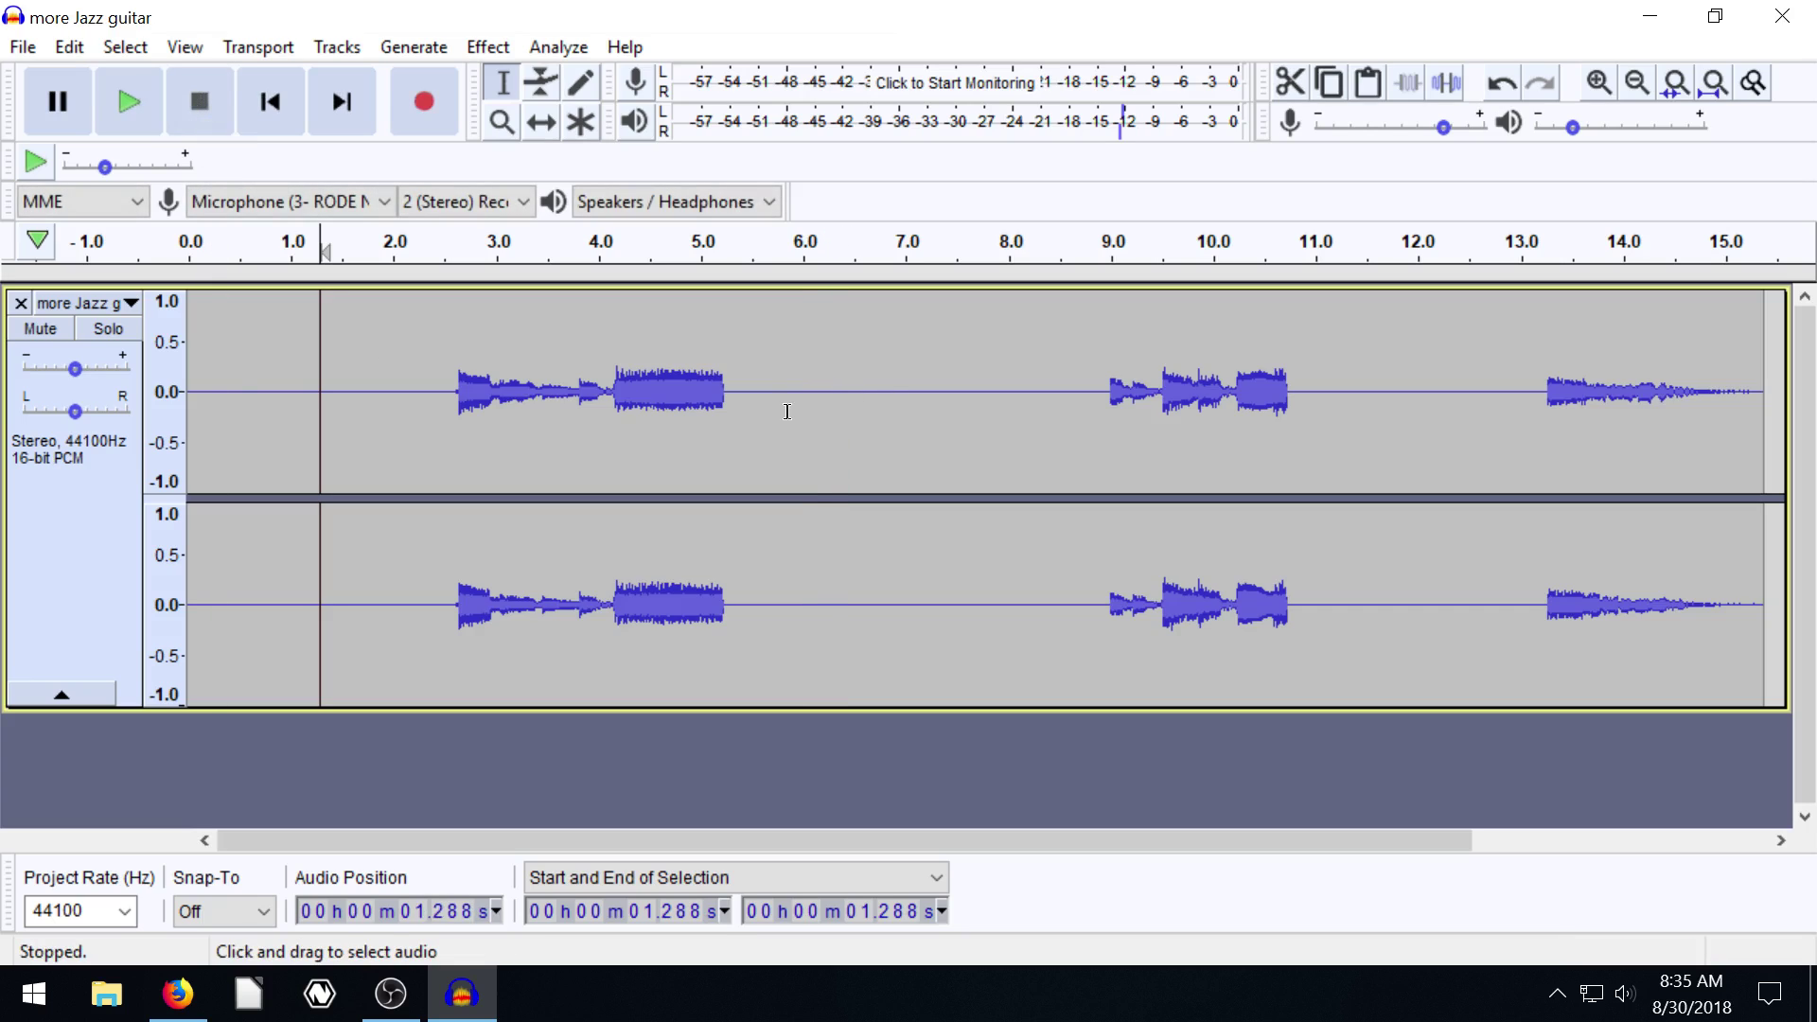
left_click(72, 43)
left_click(89, 78)
- Undo both remaining silences, then cut 0.485–2.549 s out of the track
left_click(76, 49)
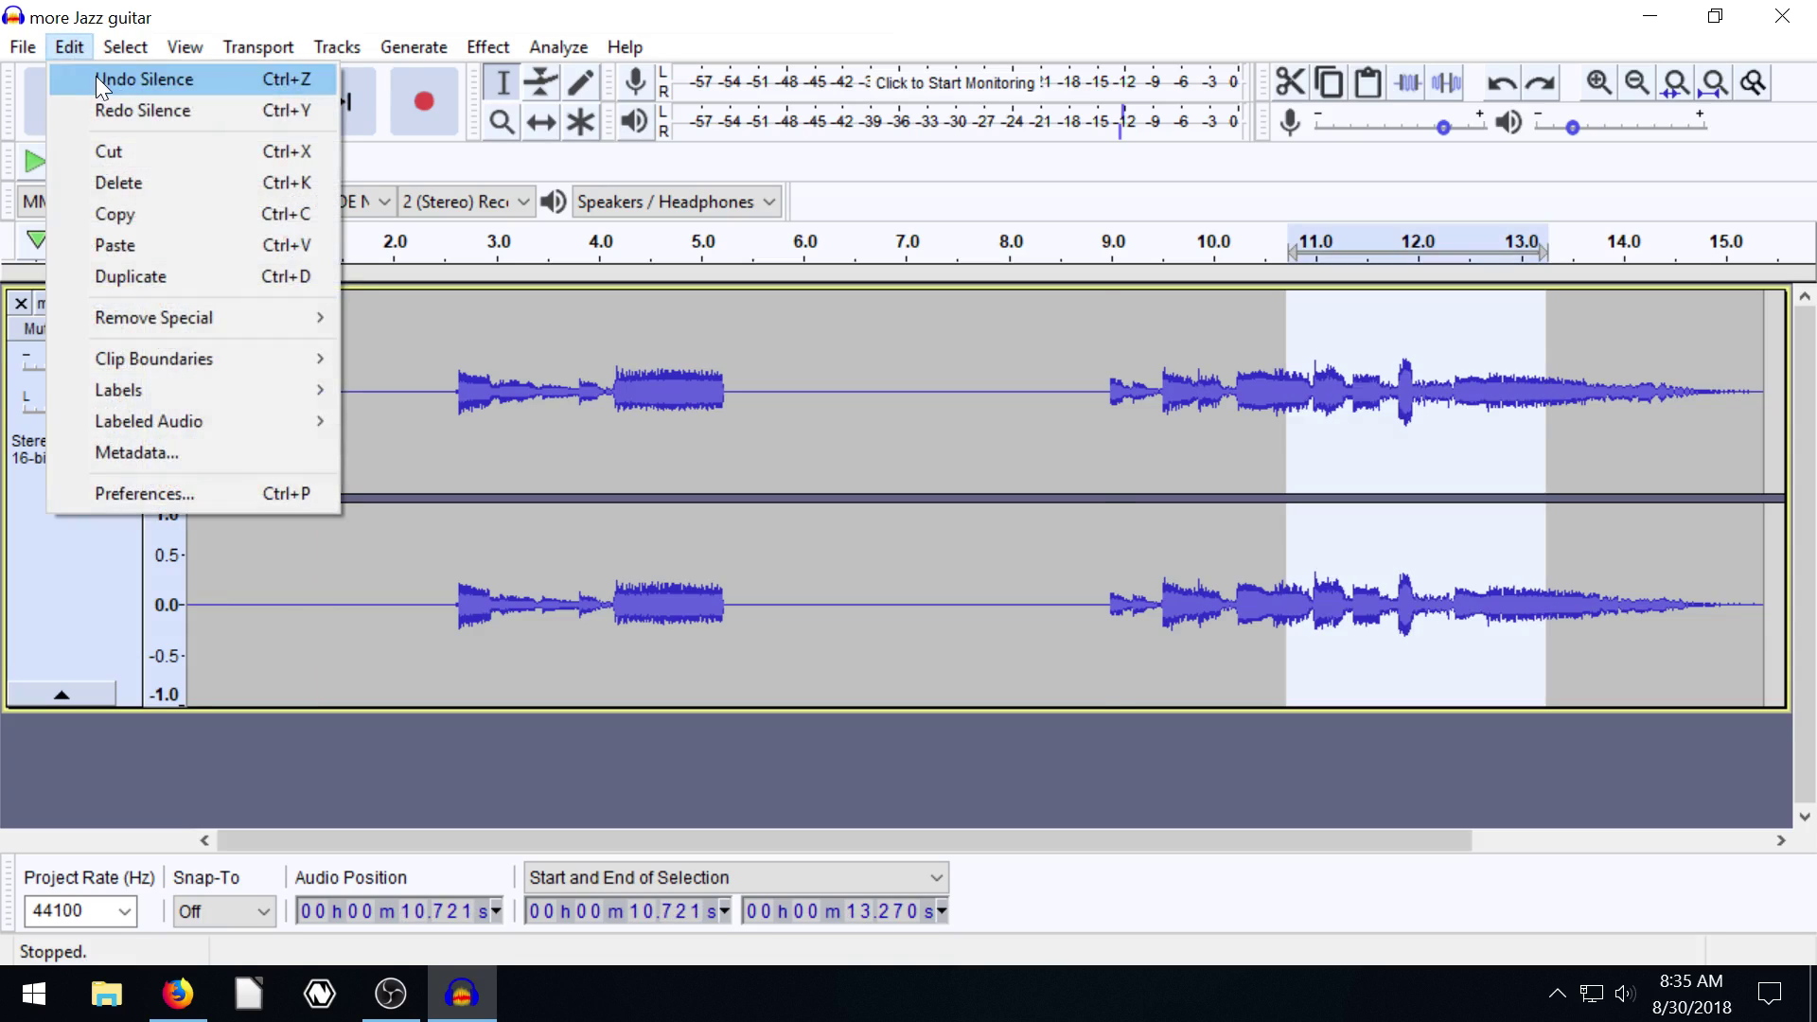
left_click(97, 76)
left_click(70, 43)
left_click(106, 82)
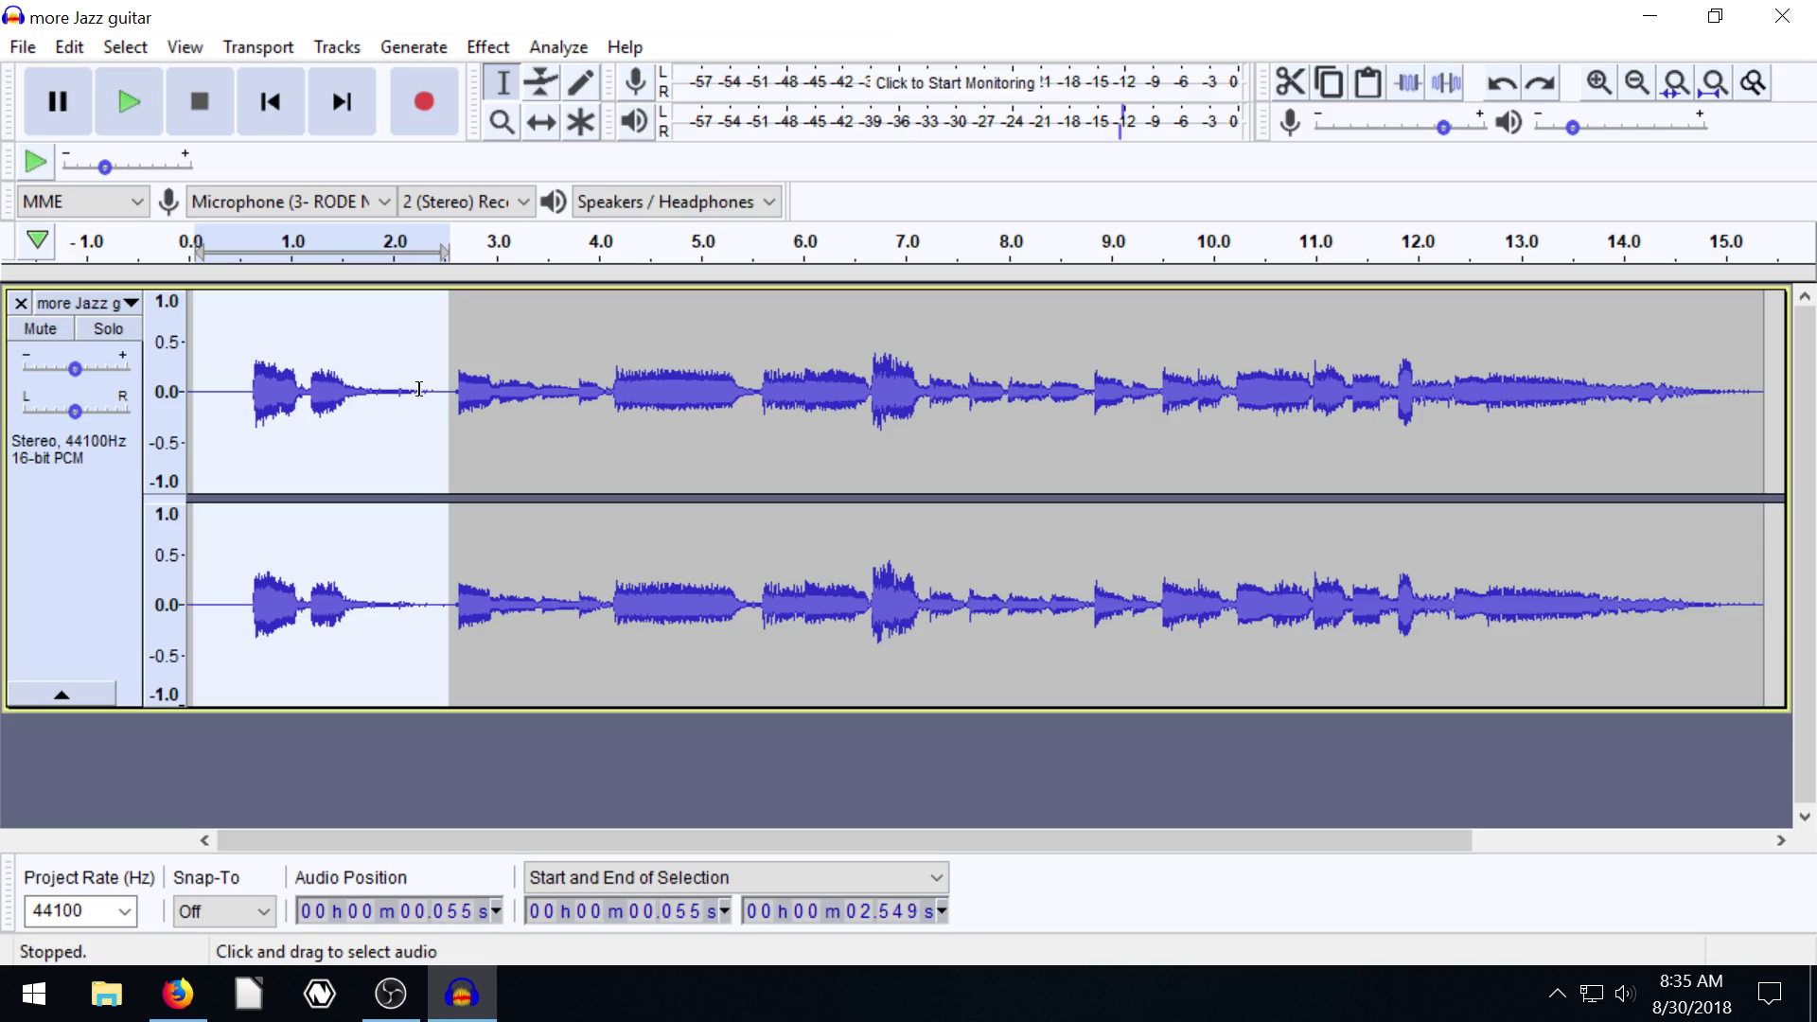
left_click_drag(447, 389, 239, 390)
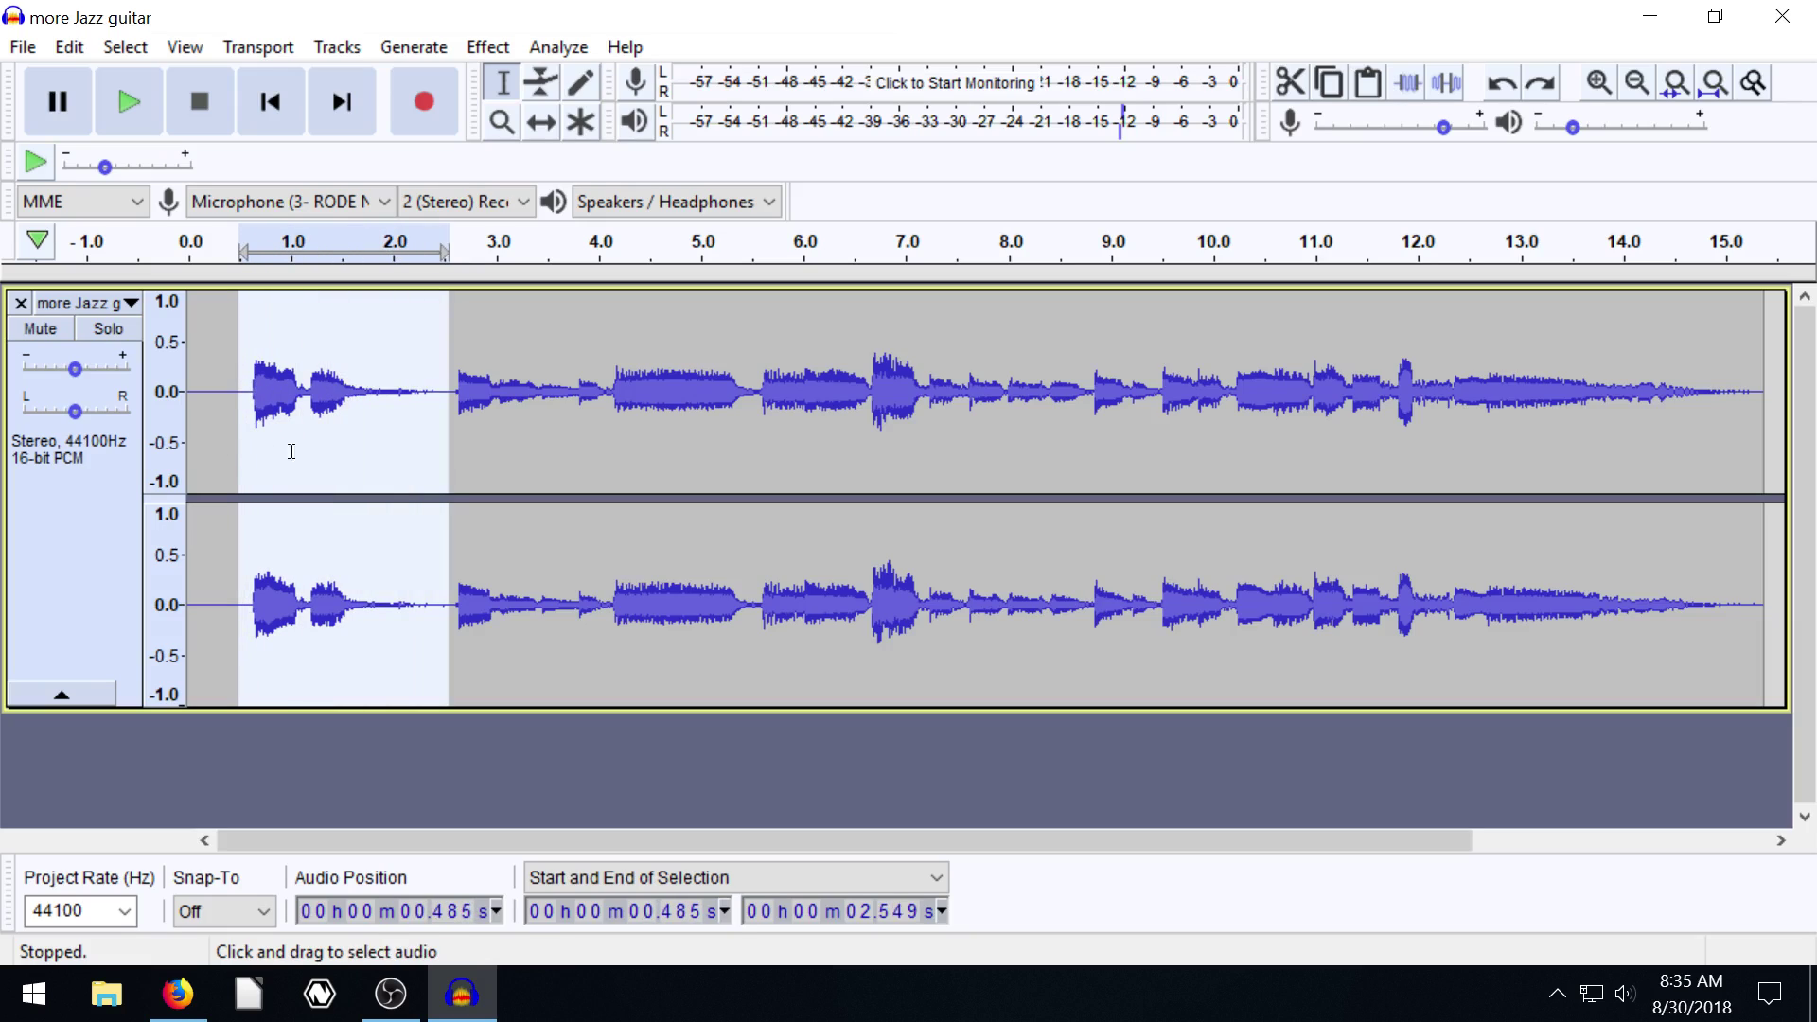
left_click(1293, 82)
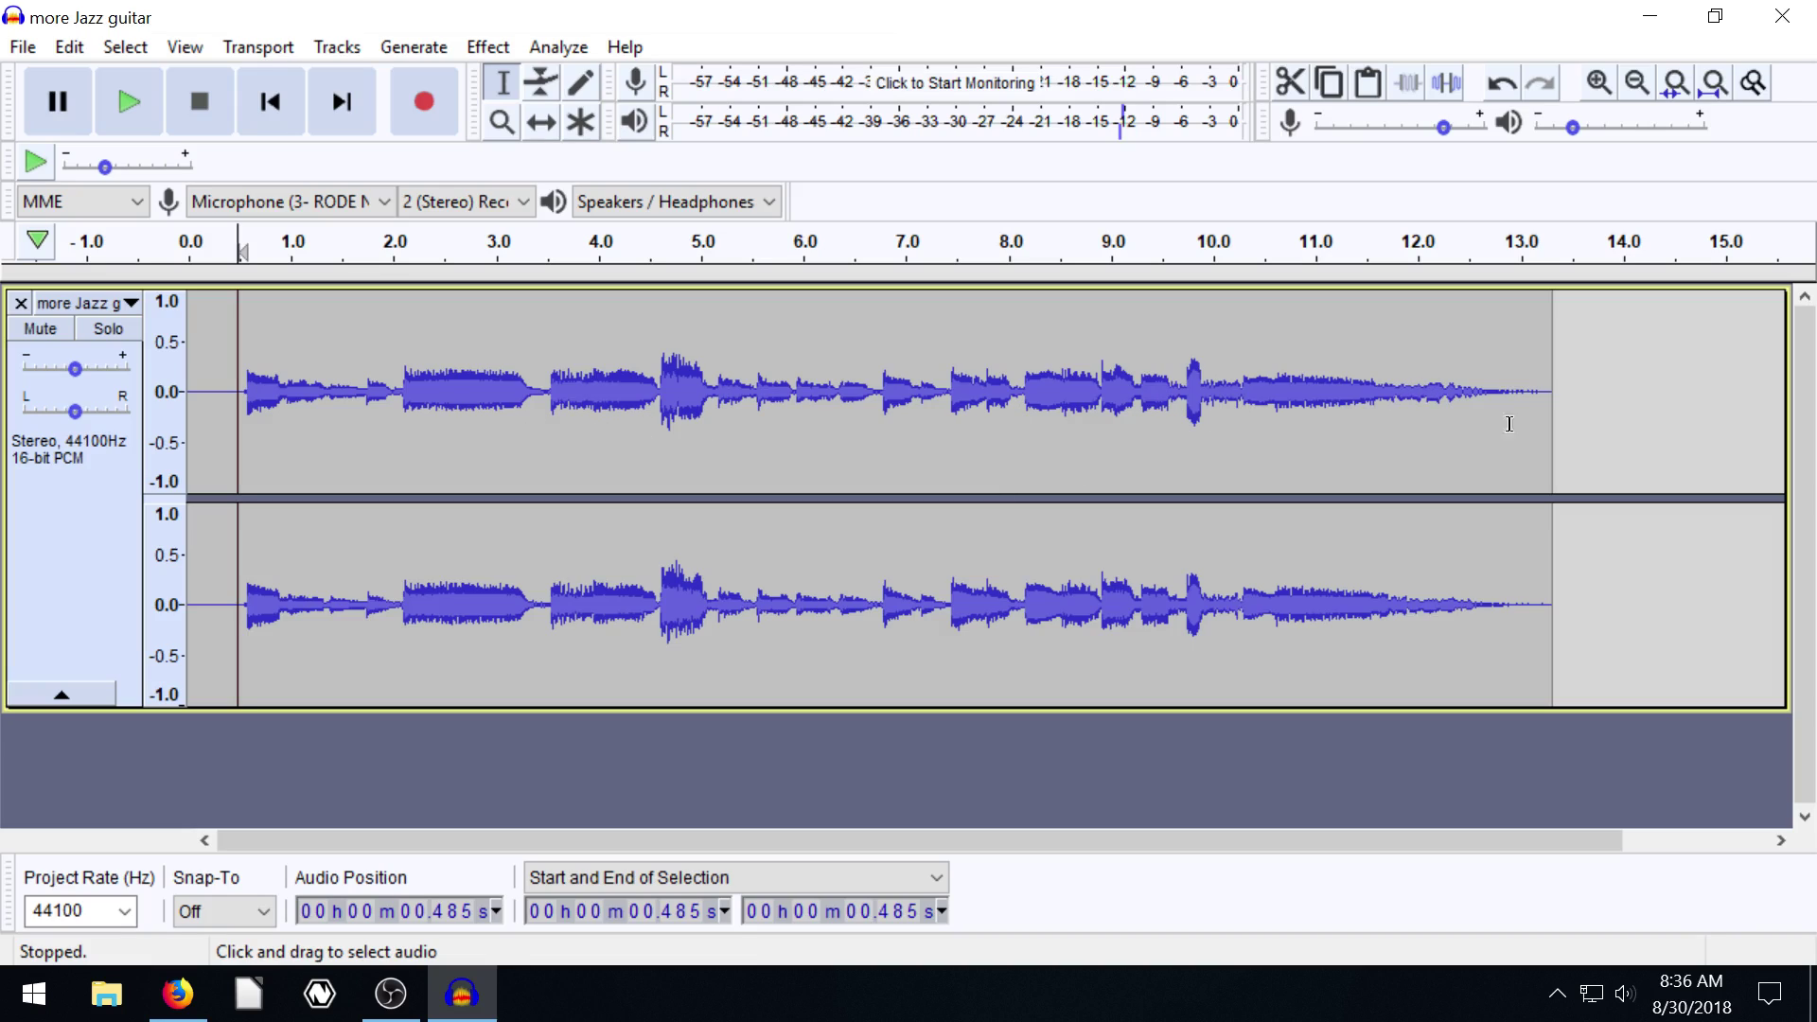
- Paste the cut section back at the clip's end and play from the beginning
left_click(1533, 396)
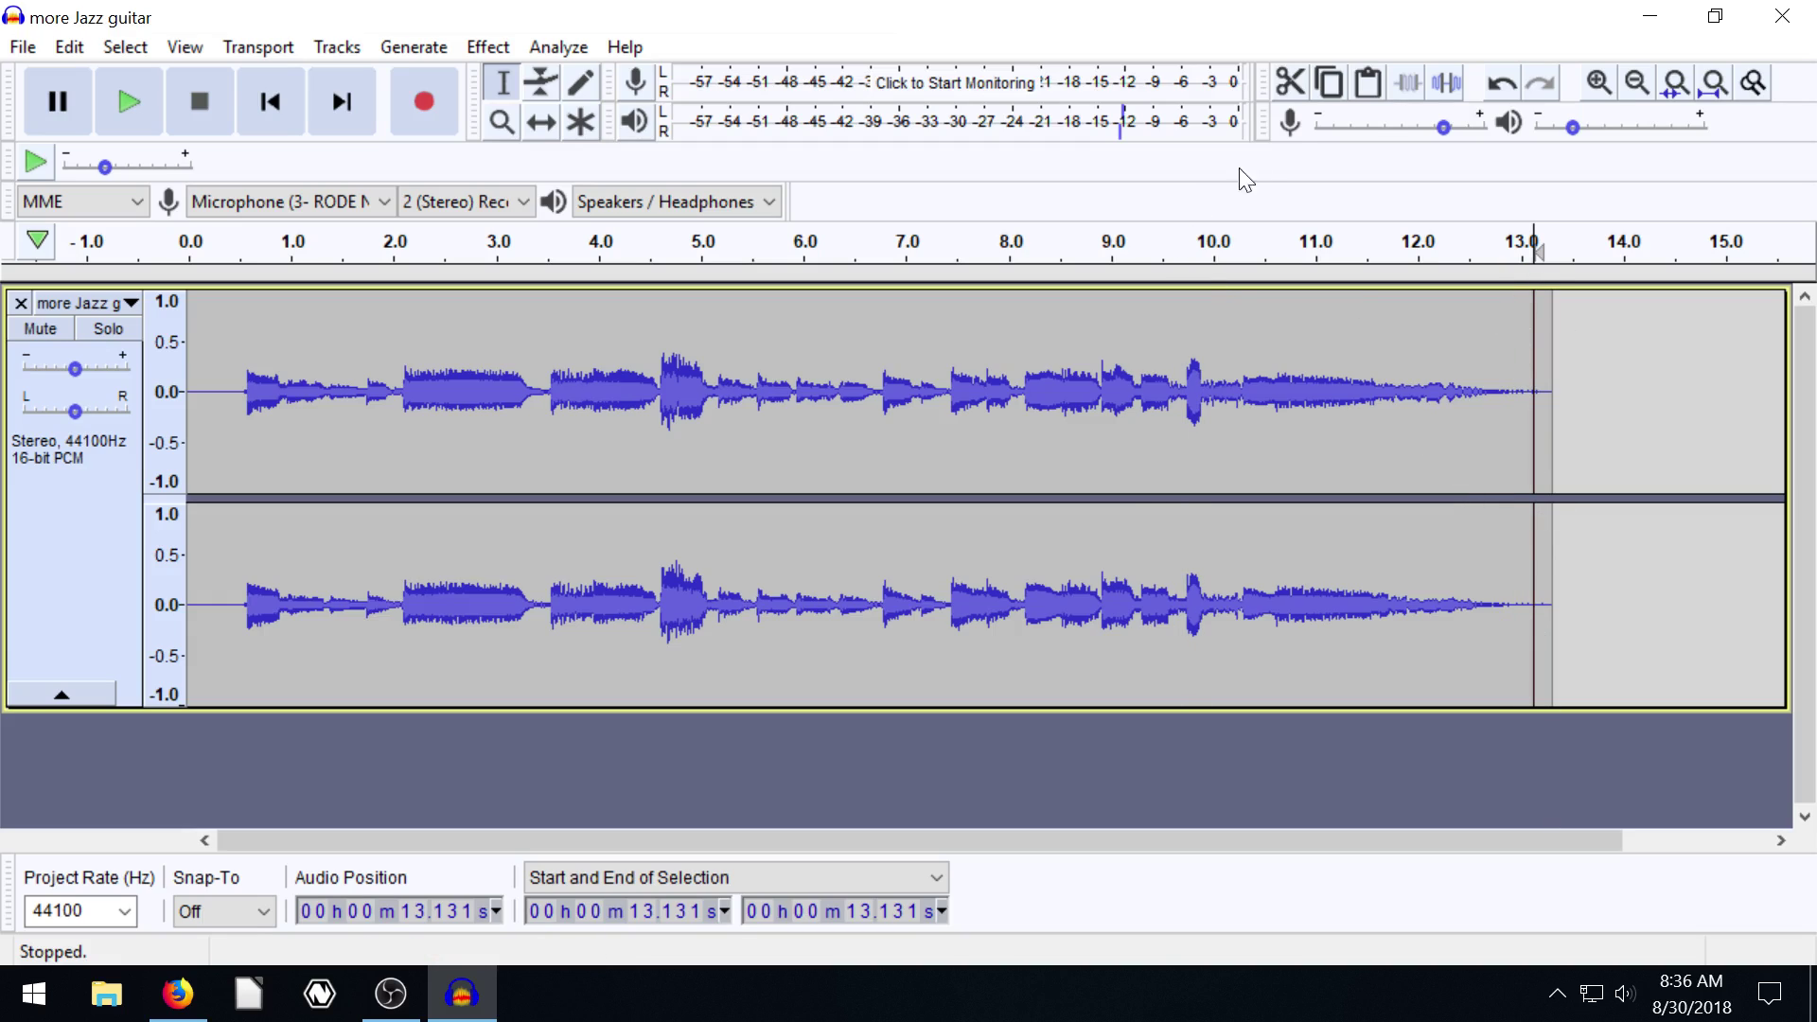
left_click(1364, 83)
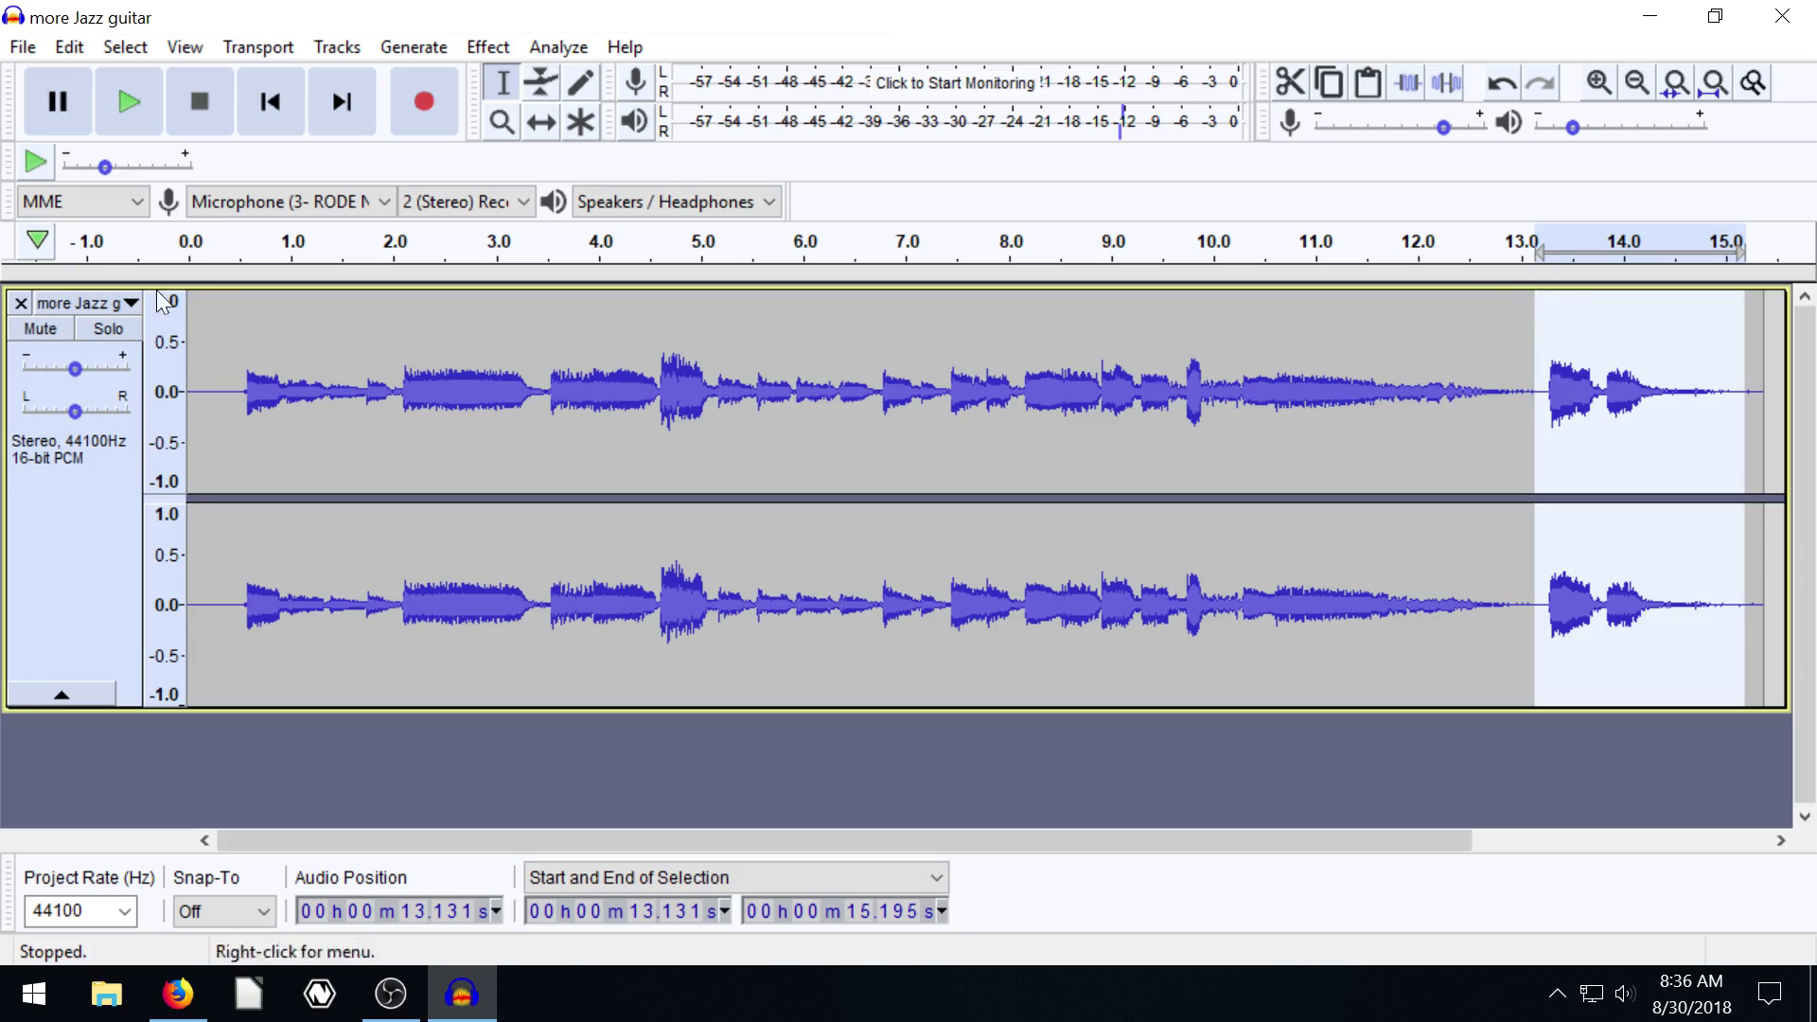
left_click(199, 324)
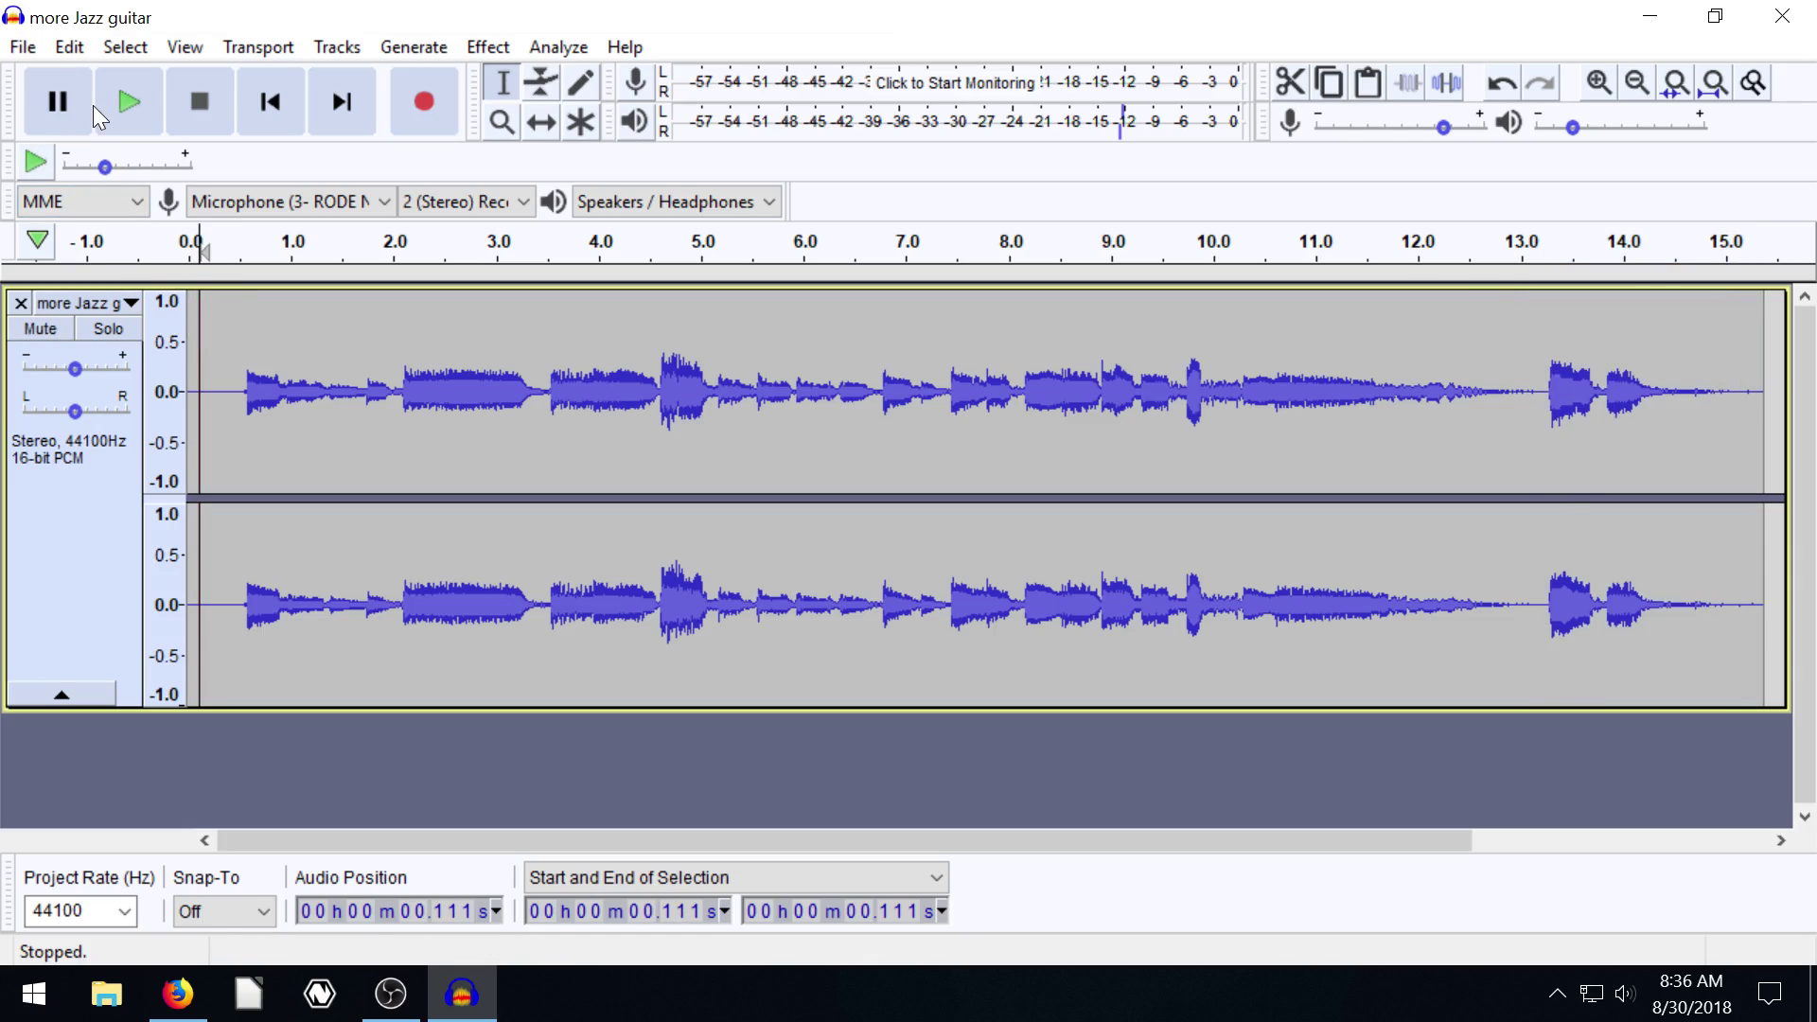
left_click(106, 105)
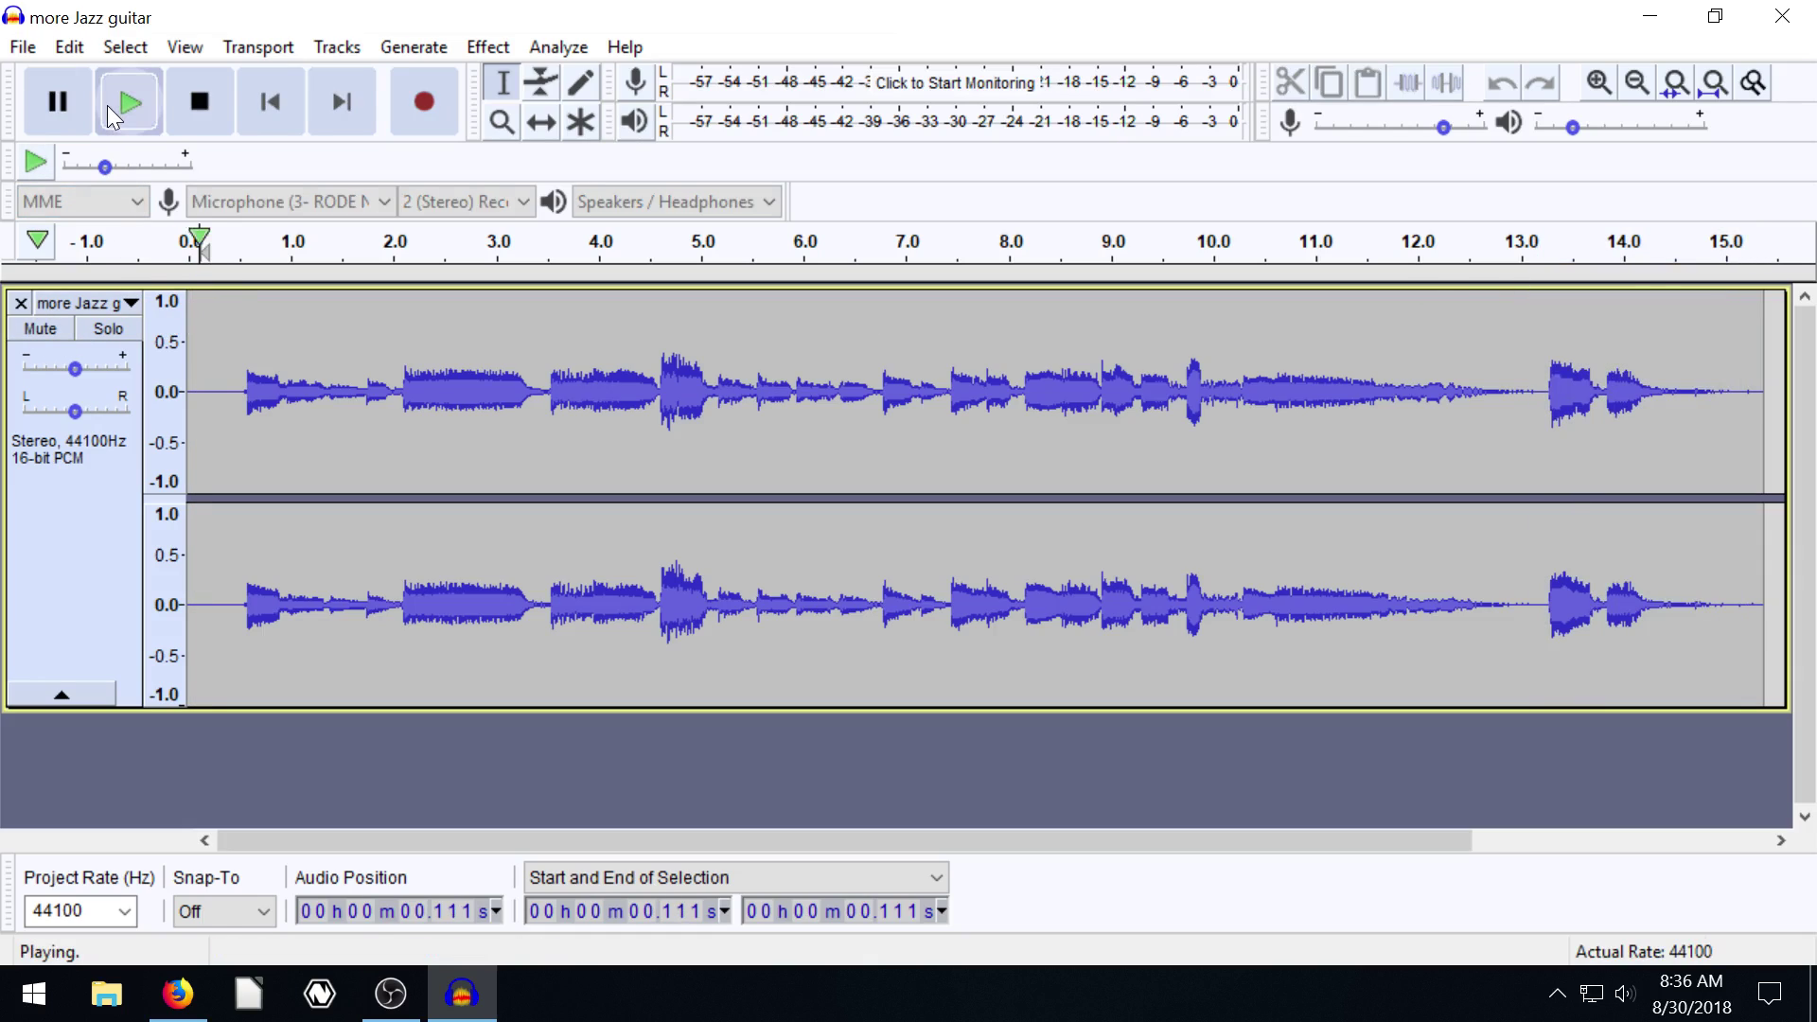
left_click(203, 101)
- Audition from 12.632 s and select the 12.9–15.3 s closing phrase for copying
left_click(1482, 360)
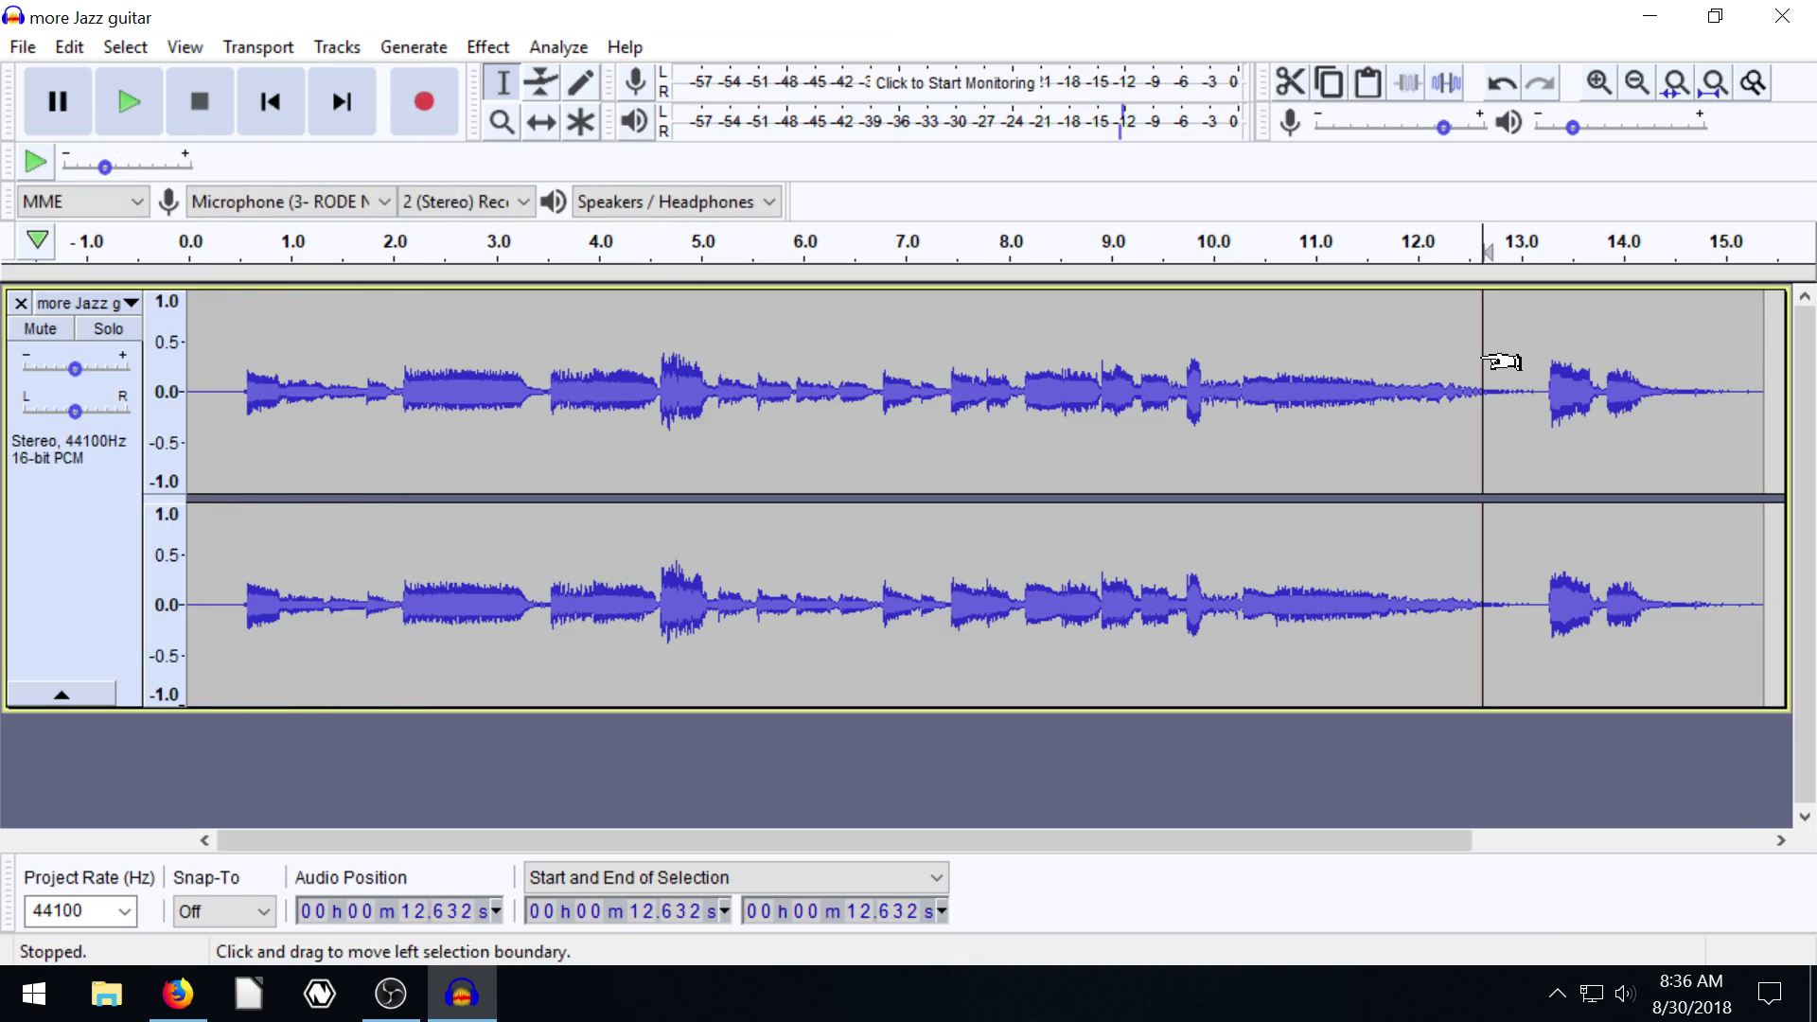
left_click(128, 106)
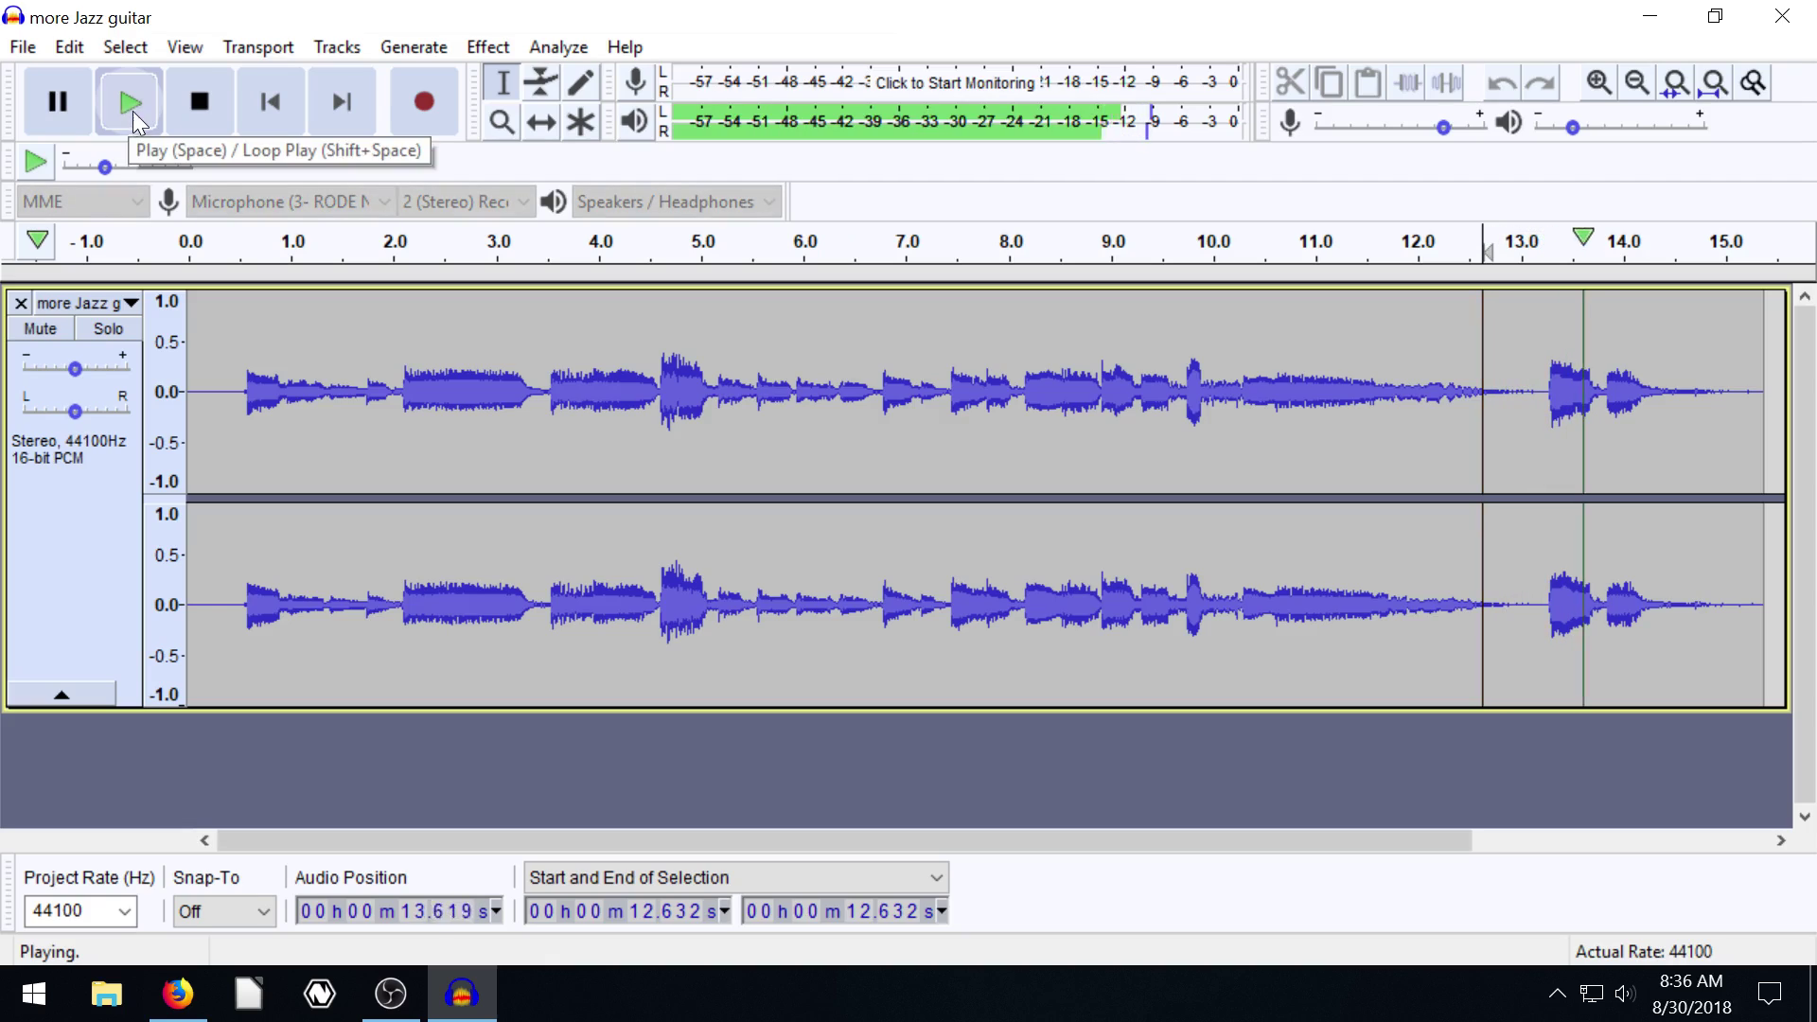
left_click(206, 100)
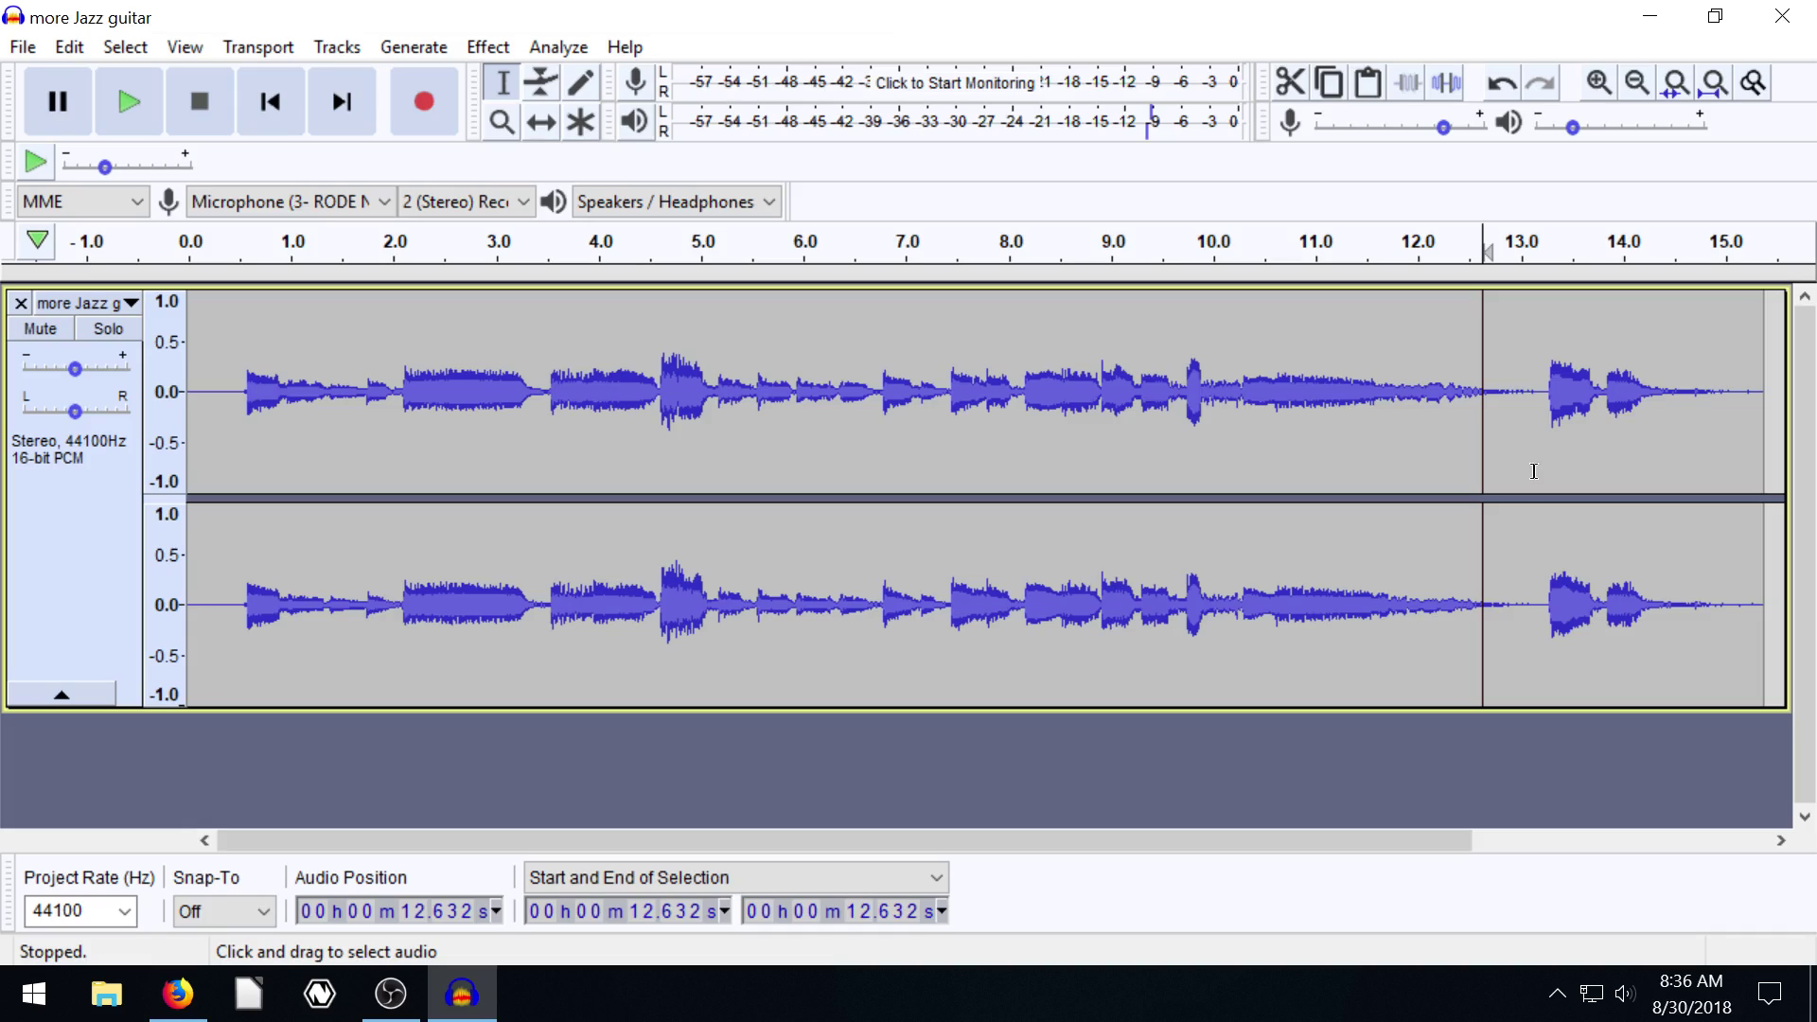
left_click_drag(1511, 401, 1754, 414)
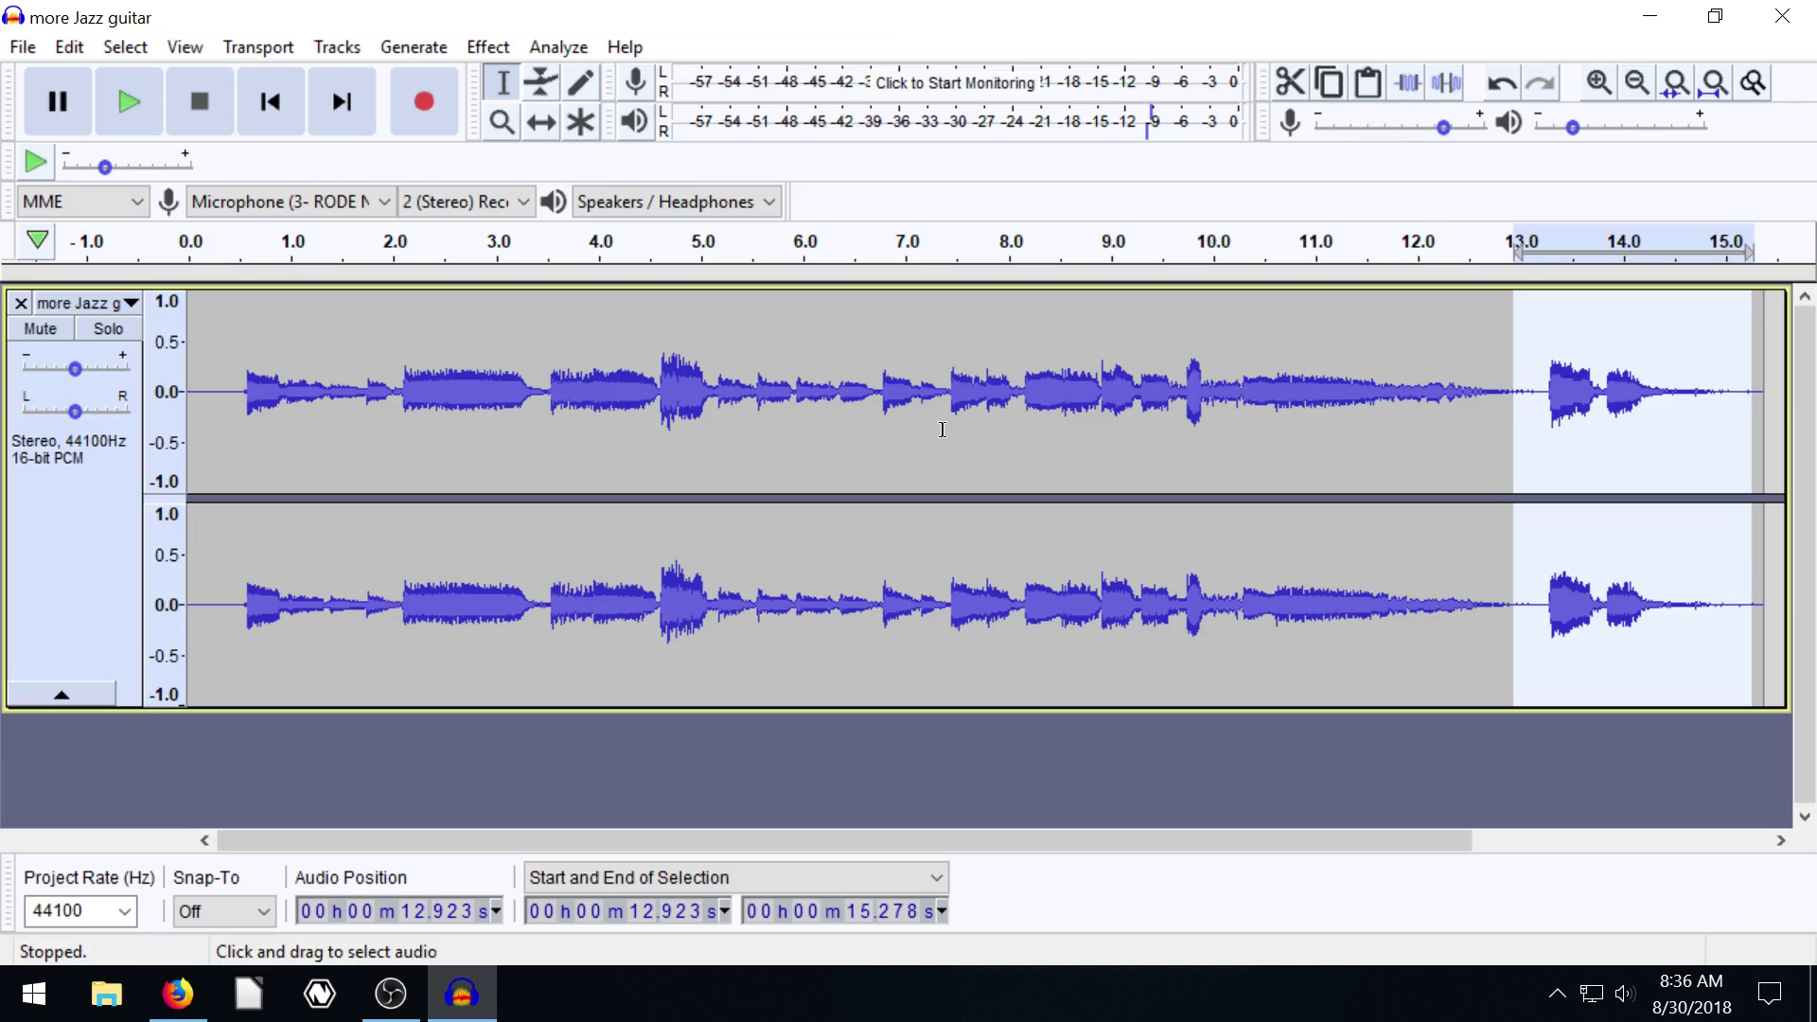
left_click(211, 388)
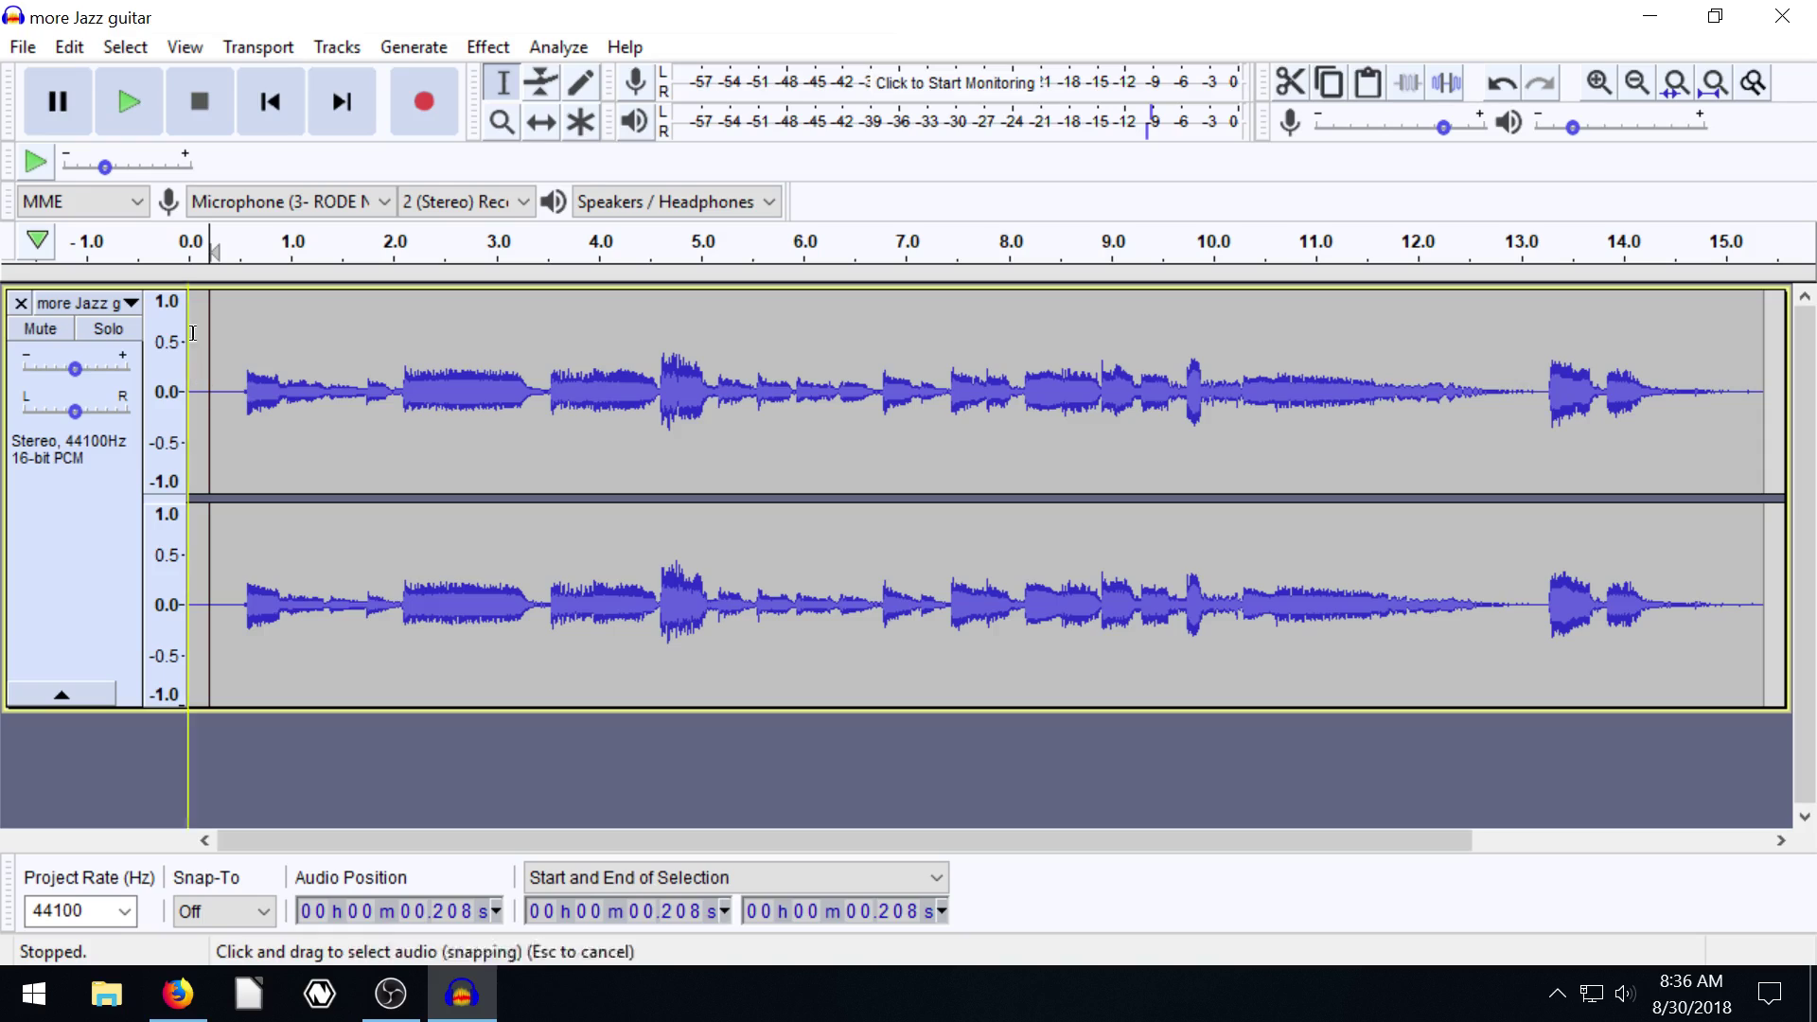
- Paste the copied closing phrase at 0.208 s and audition from 4.405 s
left_click(1366, 85)
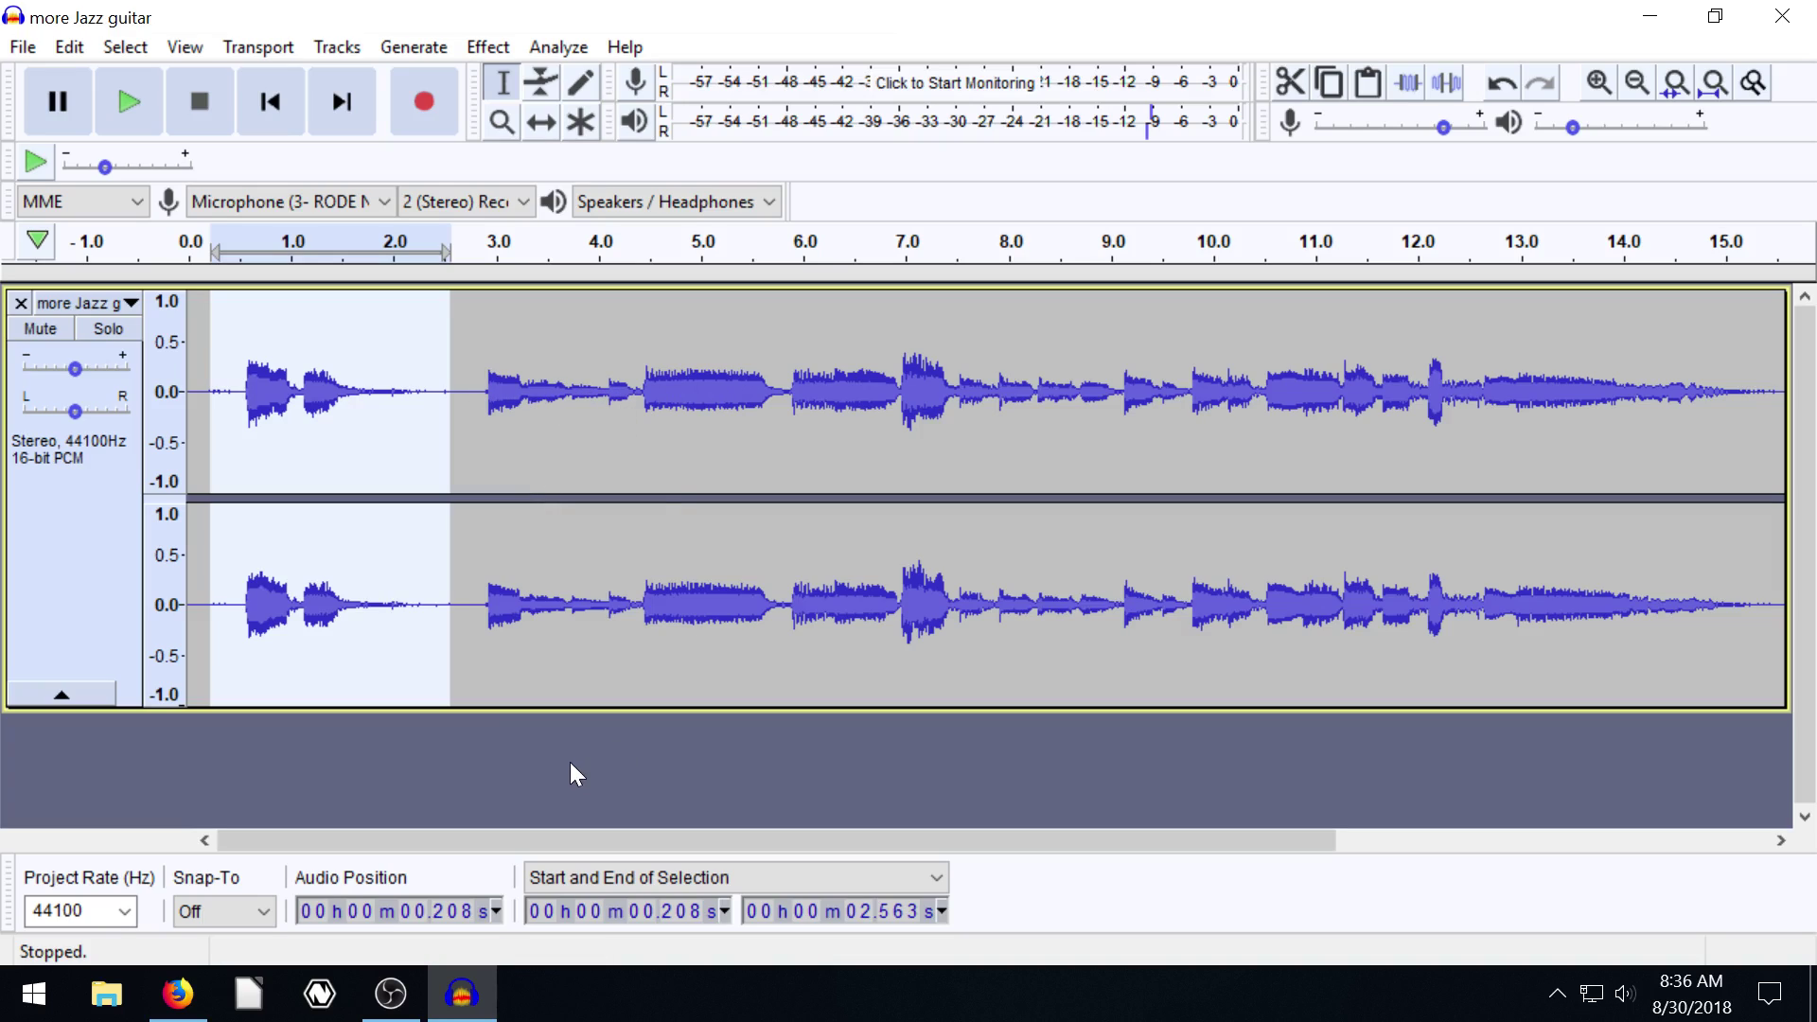
left_click(608, 406)
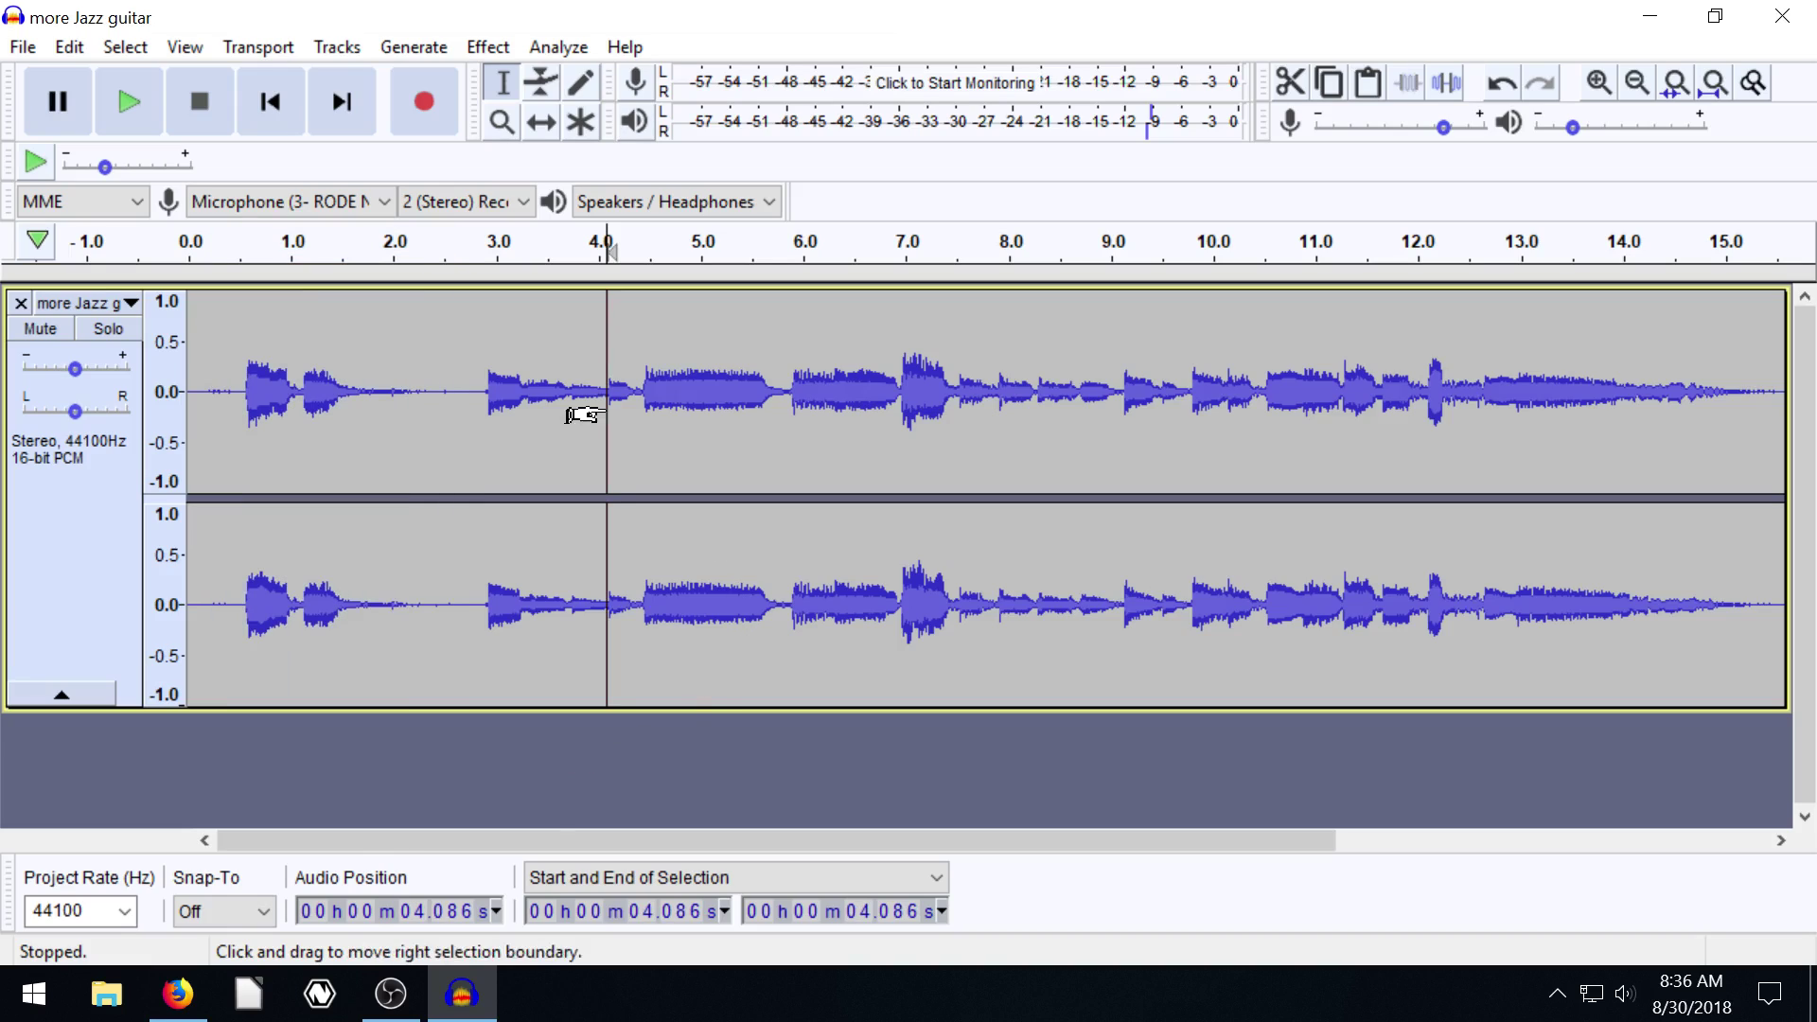
left_click(638, 396)
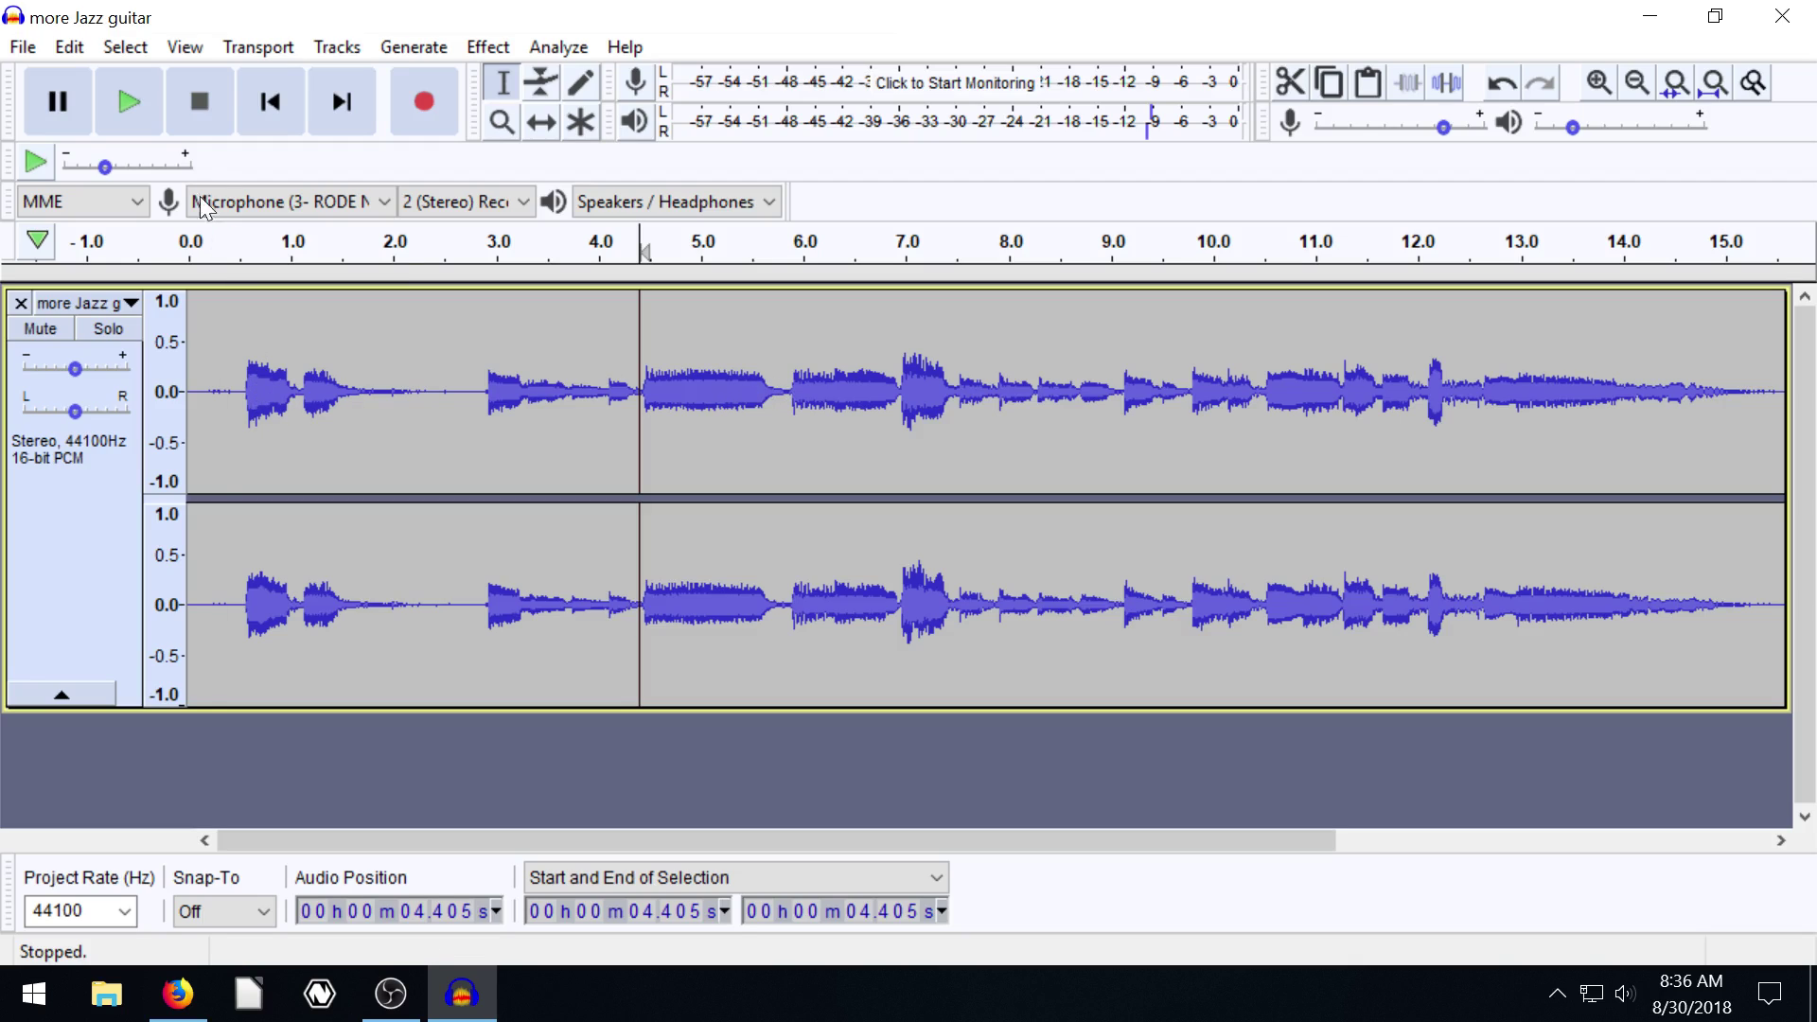
left_click(128, 102)
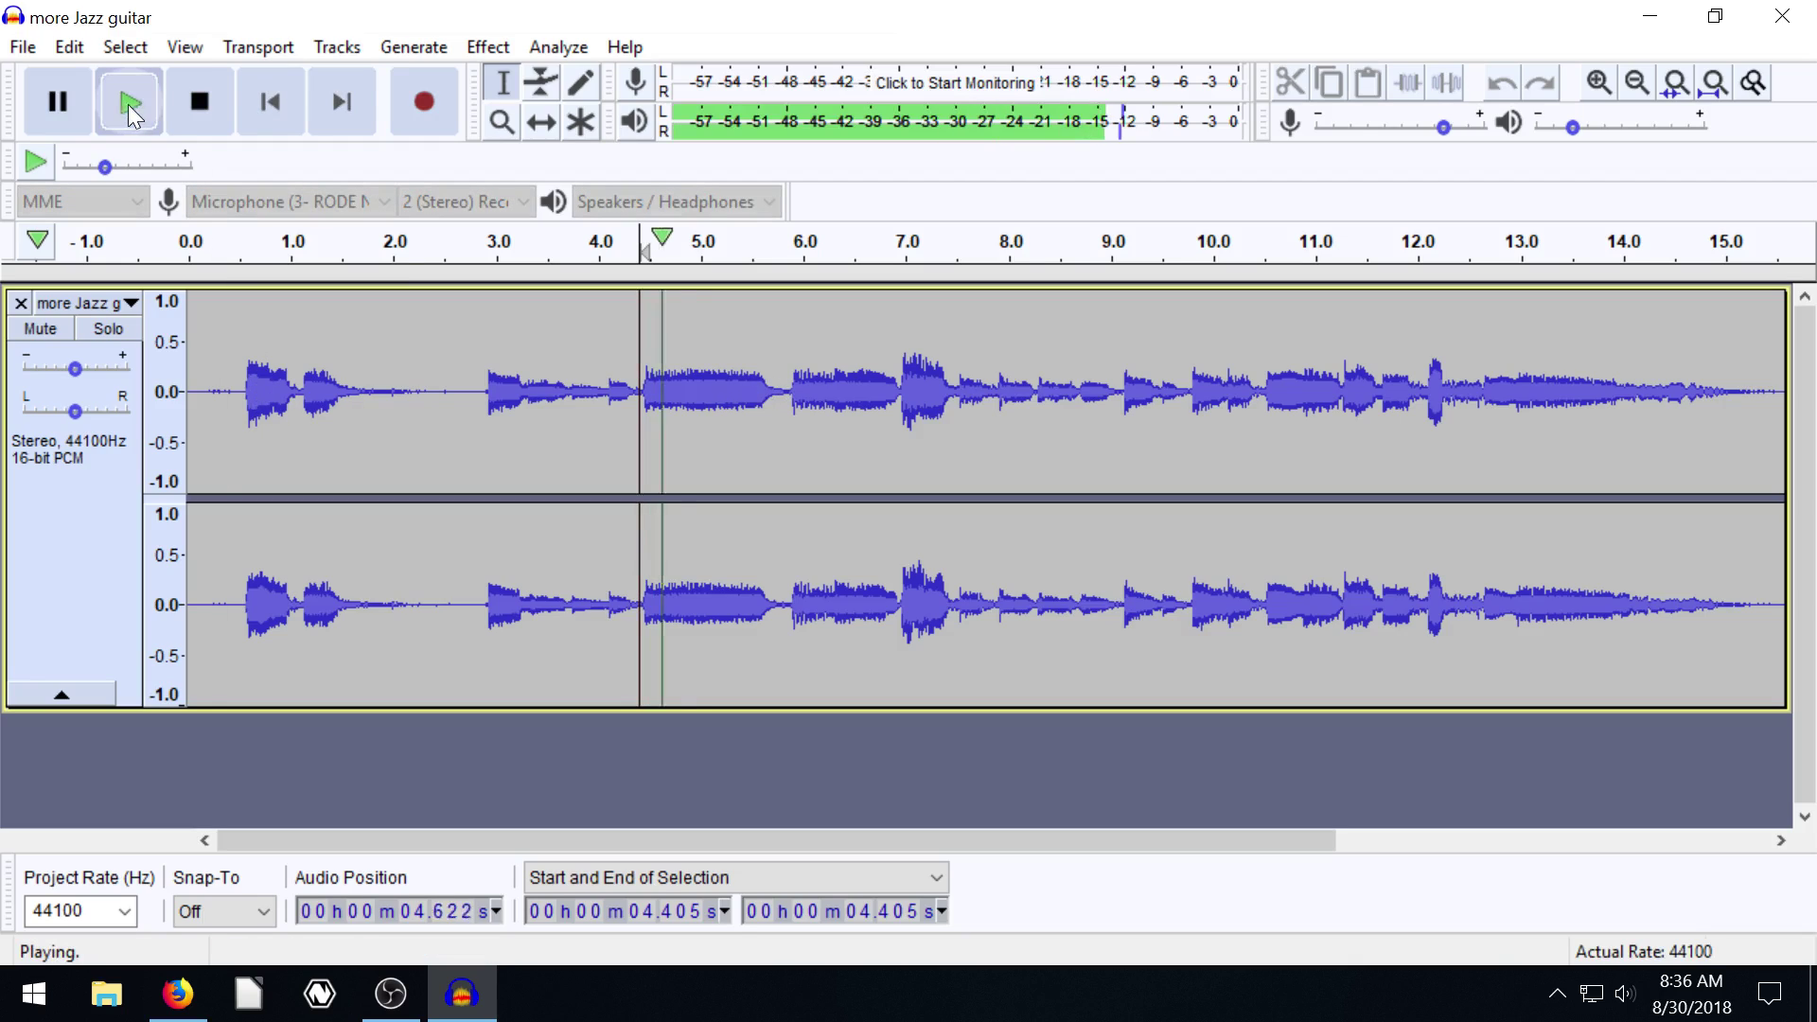
left_click(206, 104)
- Select 4.4–5.9 s, then reselect the pasted opening phrase at 0.36–2.78 s
left_click_drag(789, 388, 640, 389)
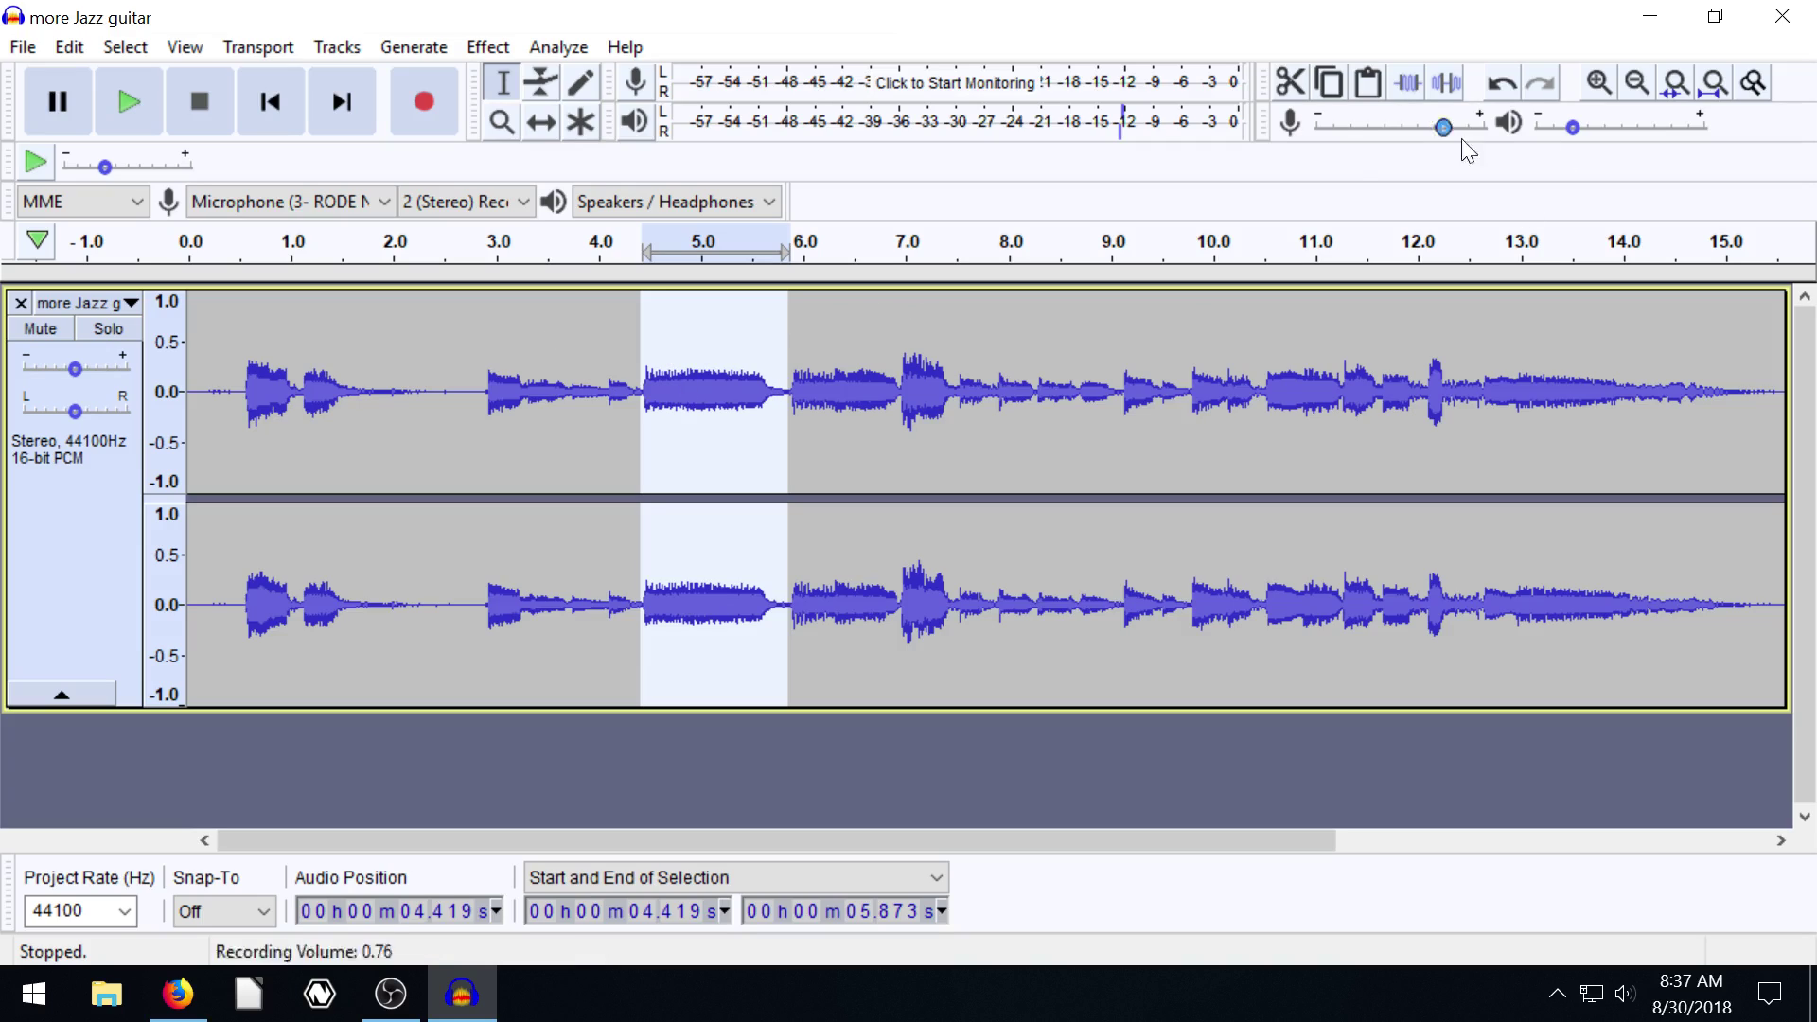
left_click(326, 413)
left_click_drag(224, 386, 471, 389)
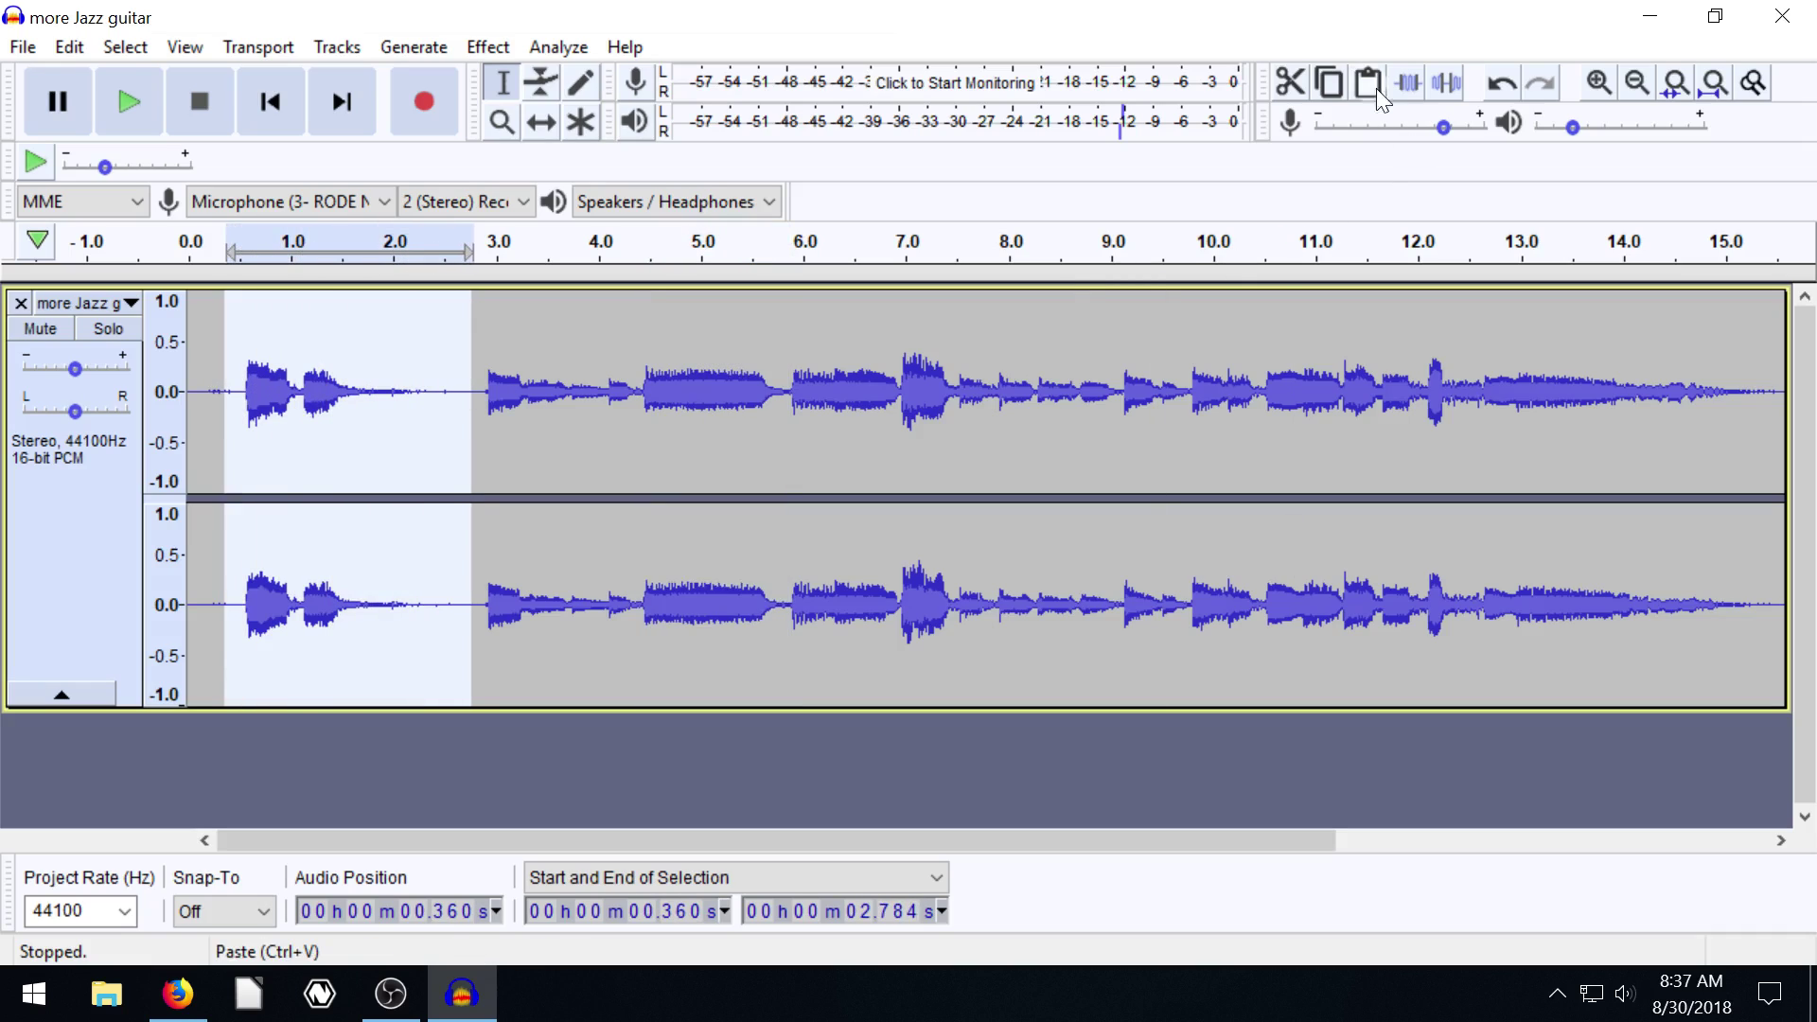
- Replace the 4.4–5.86 s passage with the copied 0.33–2.31 s opening phrase
left_click(649, 394)
left_click_drag(637, 395, 789, 398)
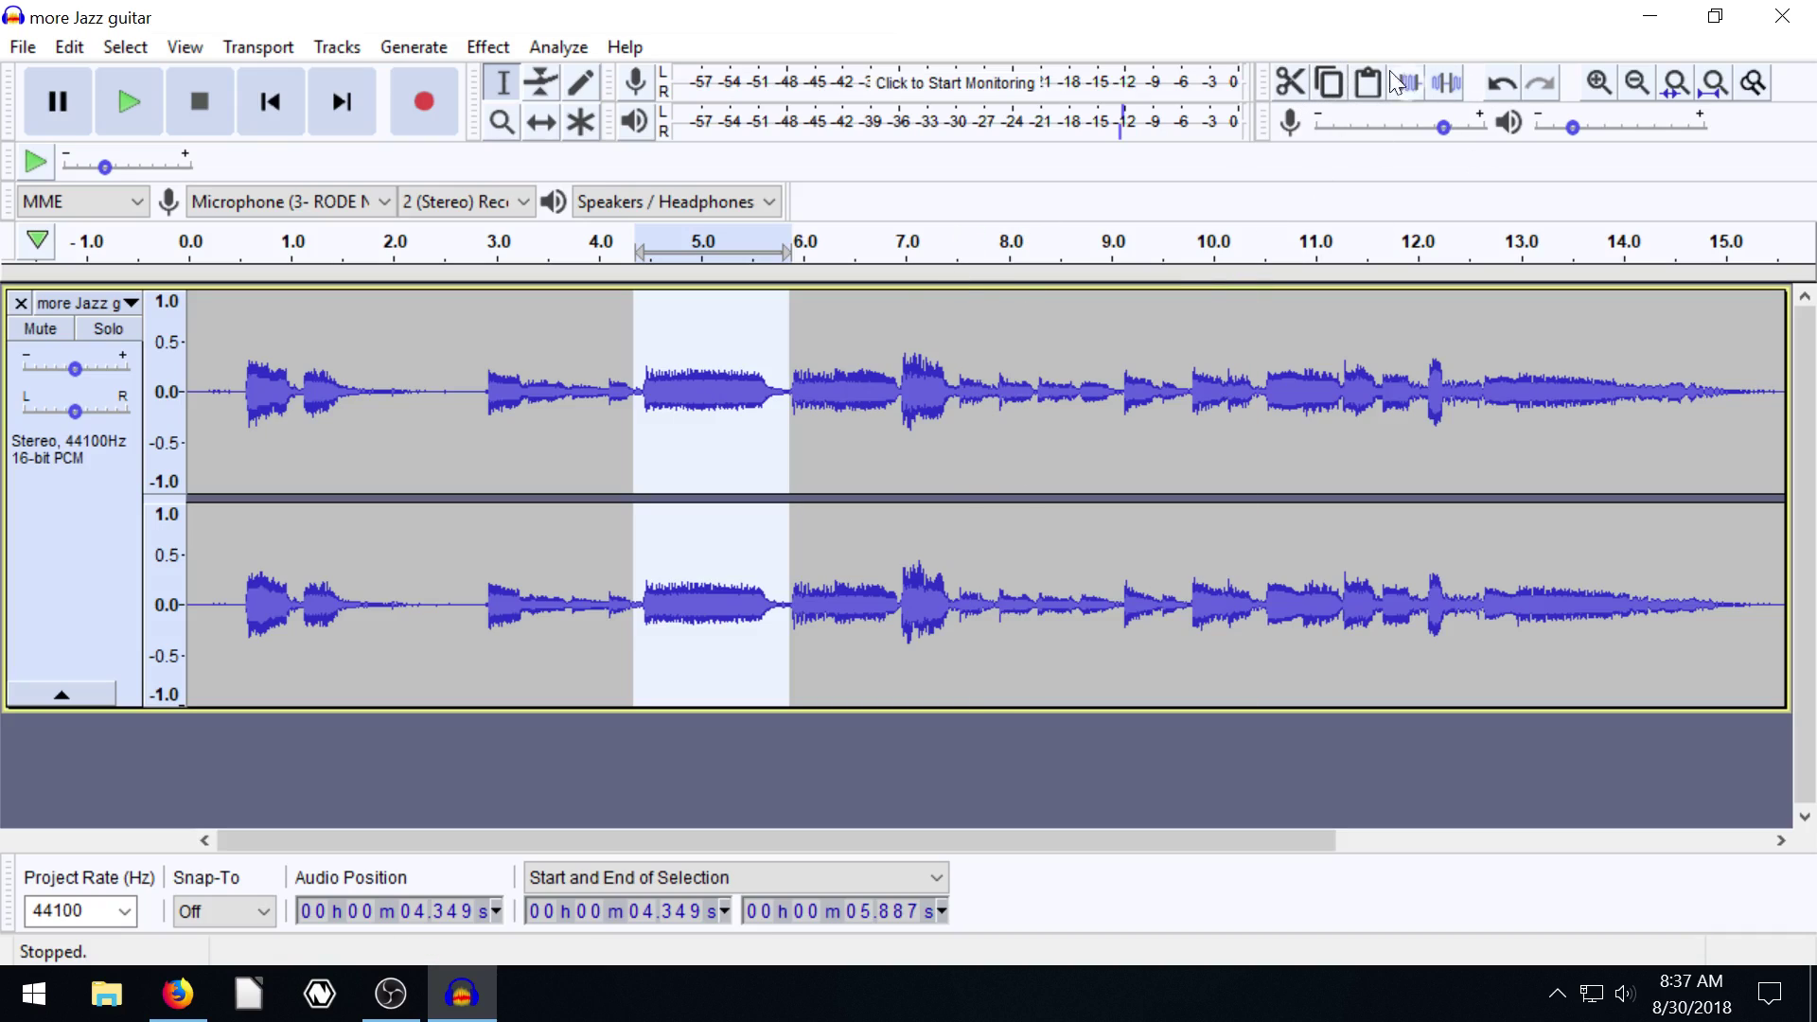
left_click_drag(425, 399, 227, 402)
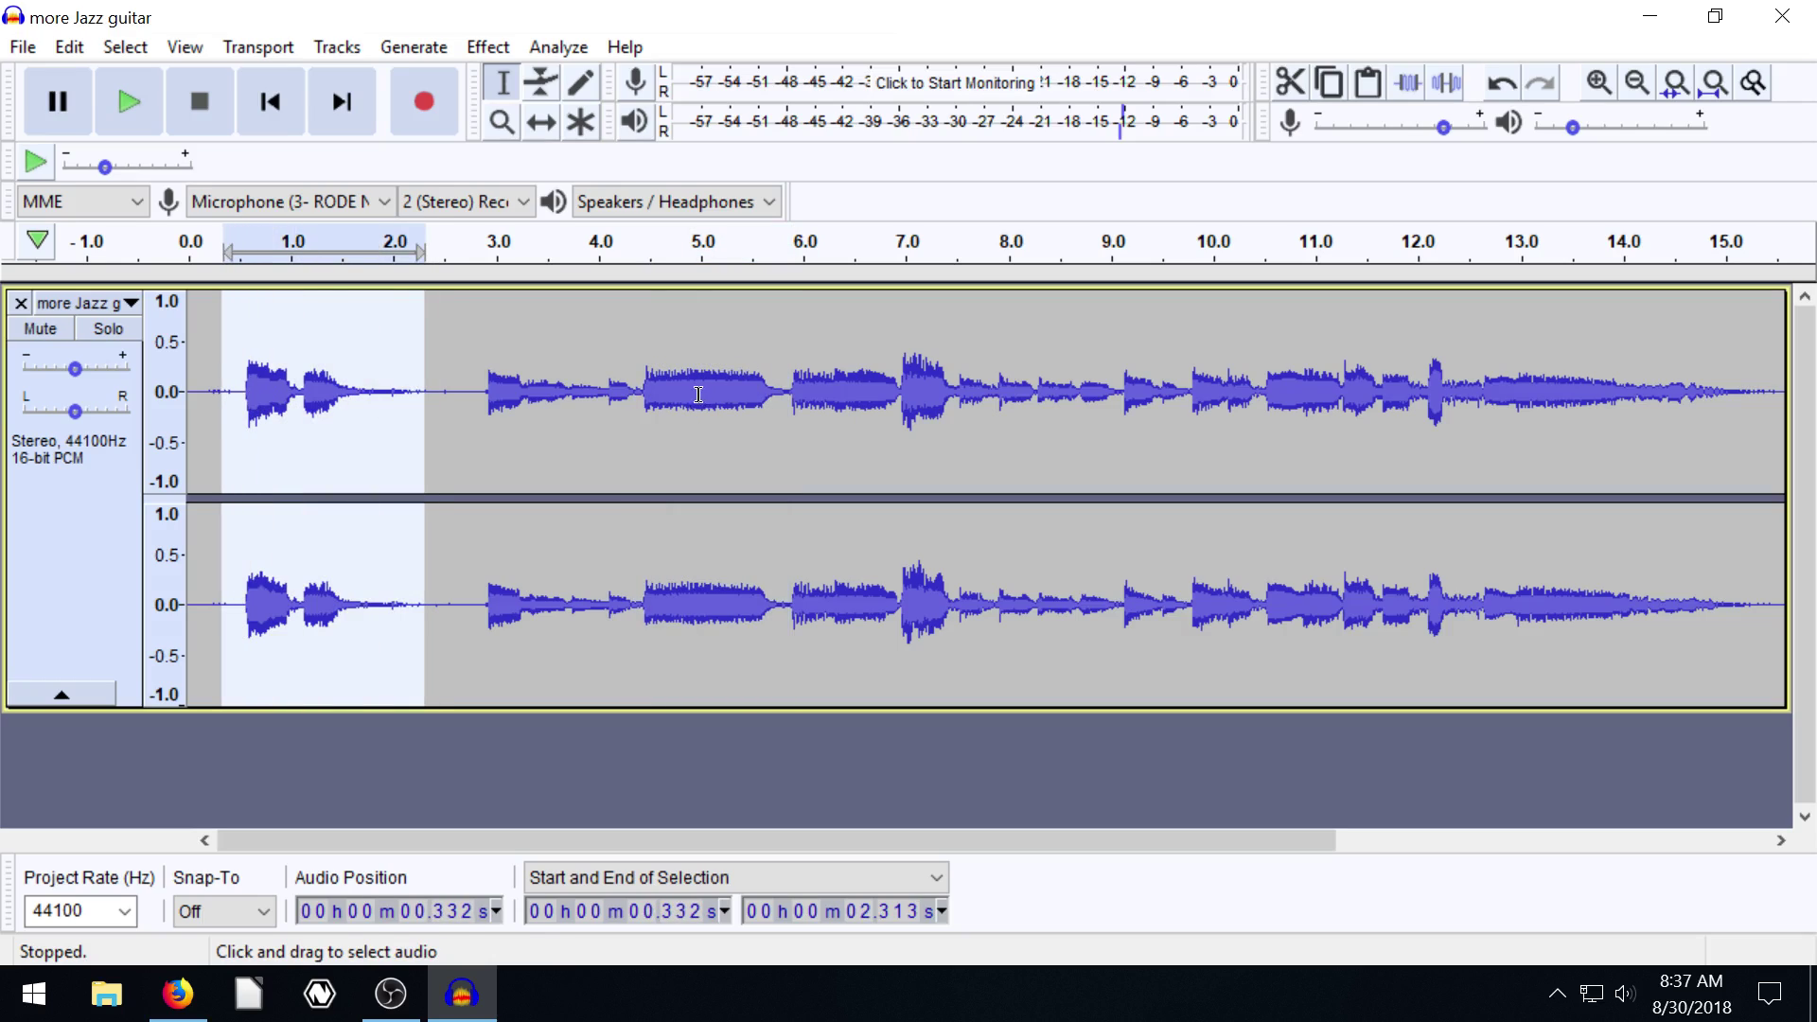
left_click_drag(640, 392, 788, 406)
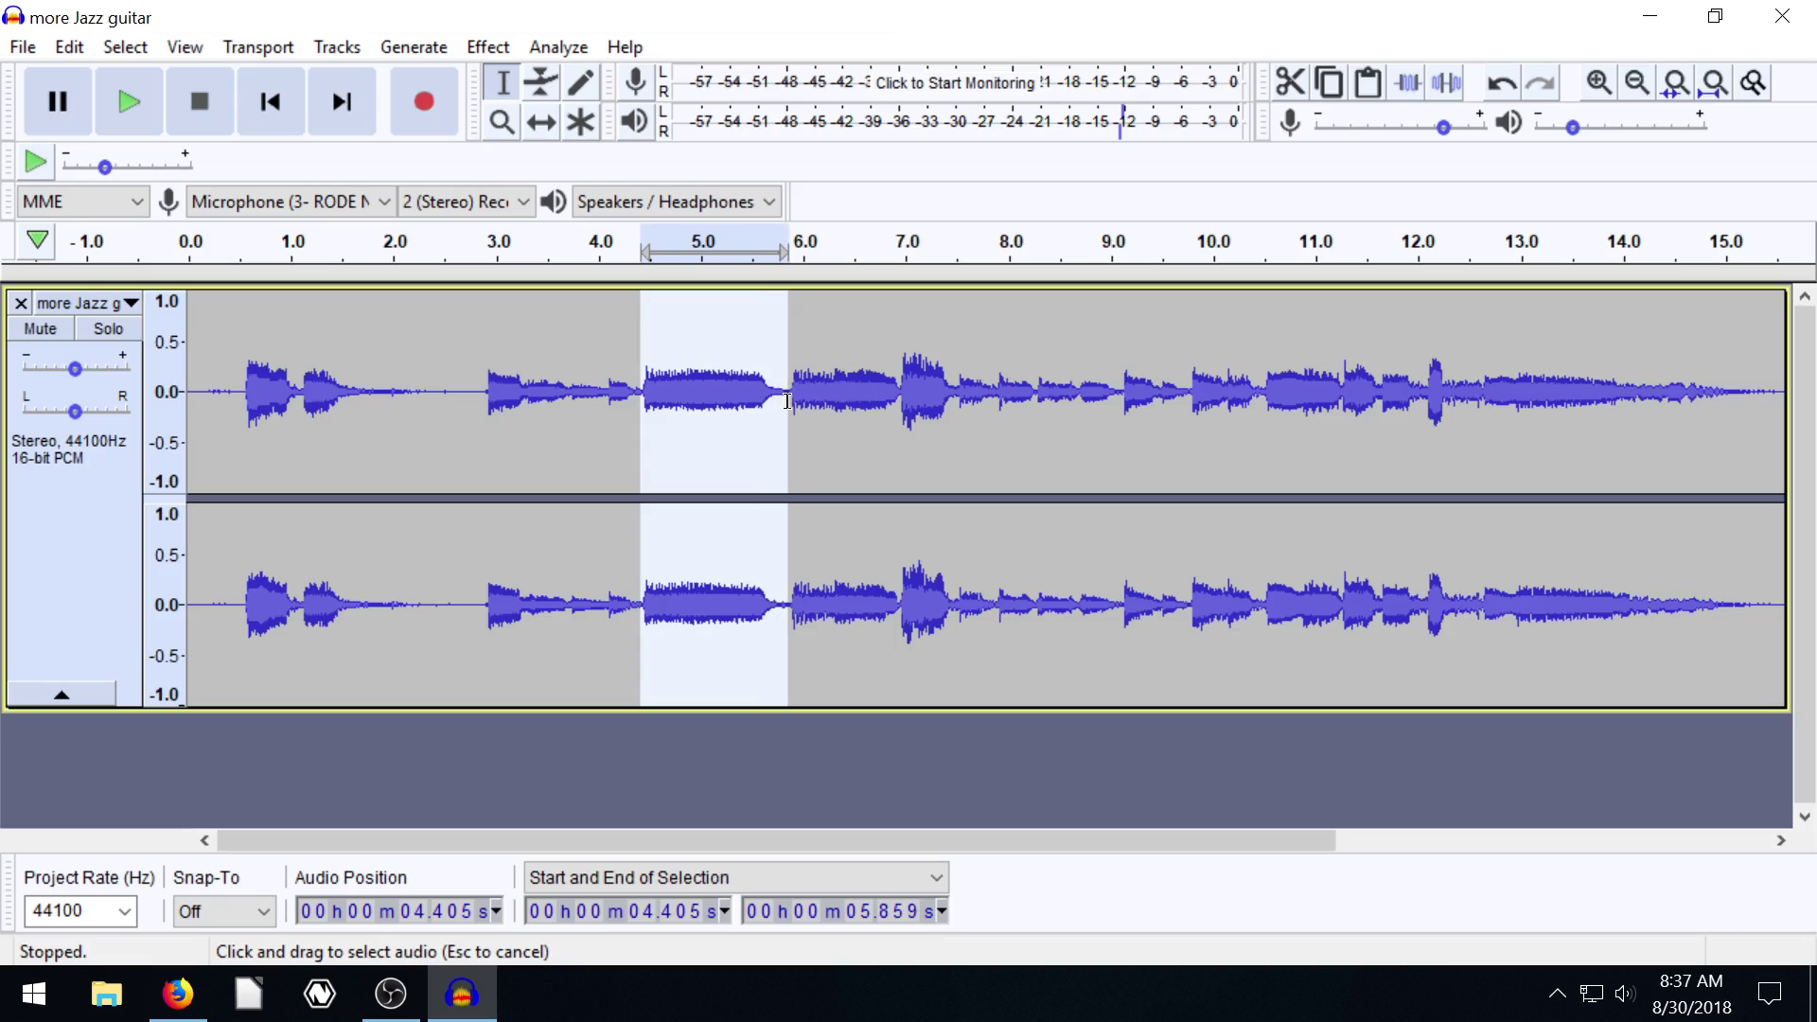
left_click(1368, 83)
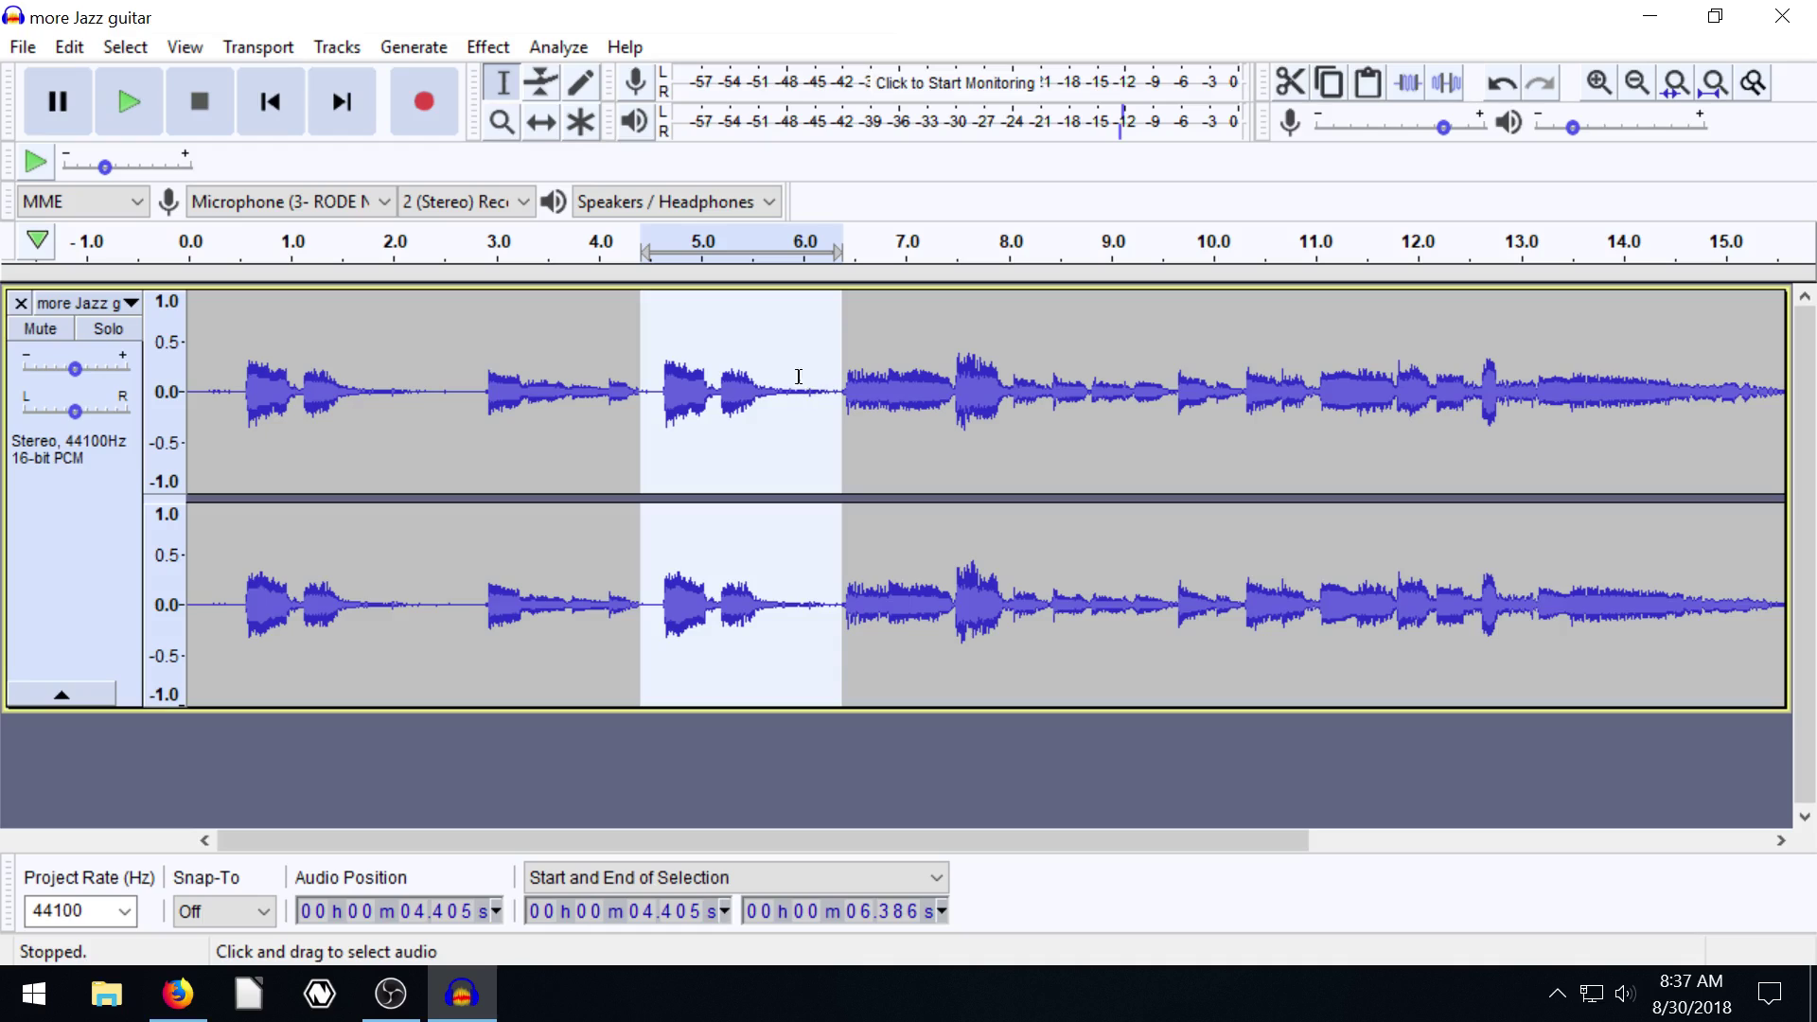
- Play from 4.266 s to hear the replaced passage
left_click(623, 294)
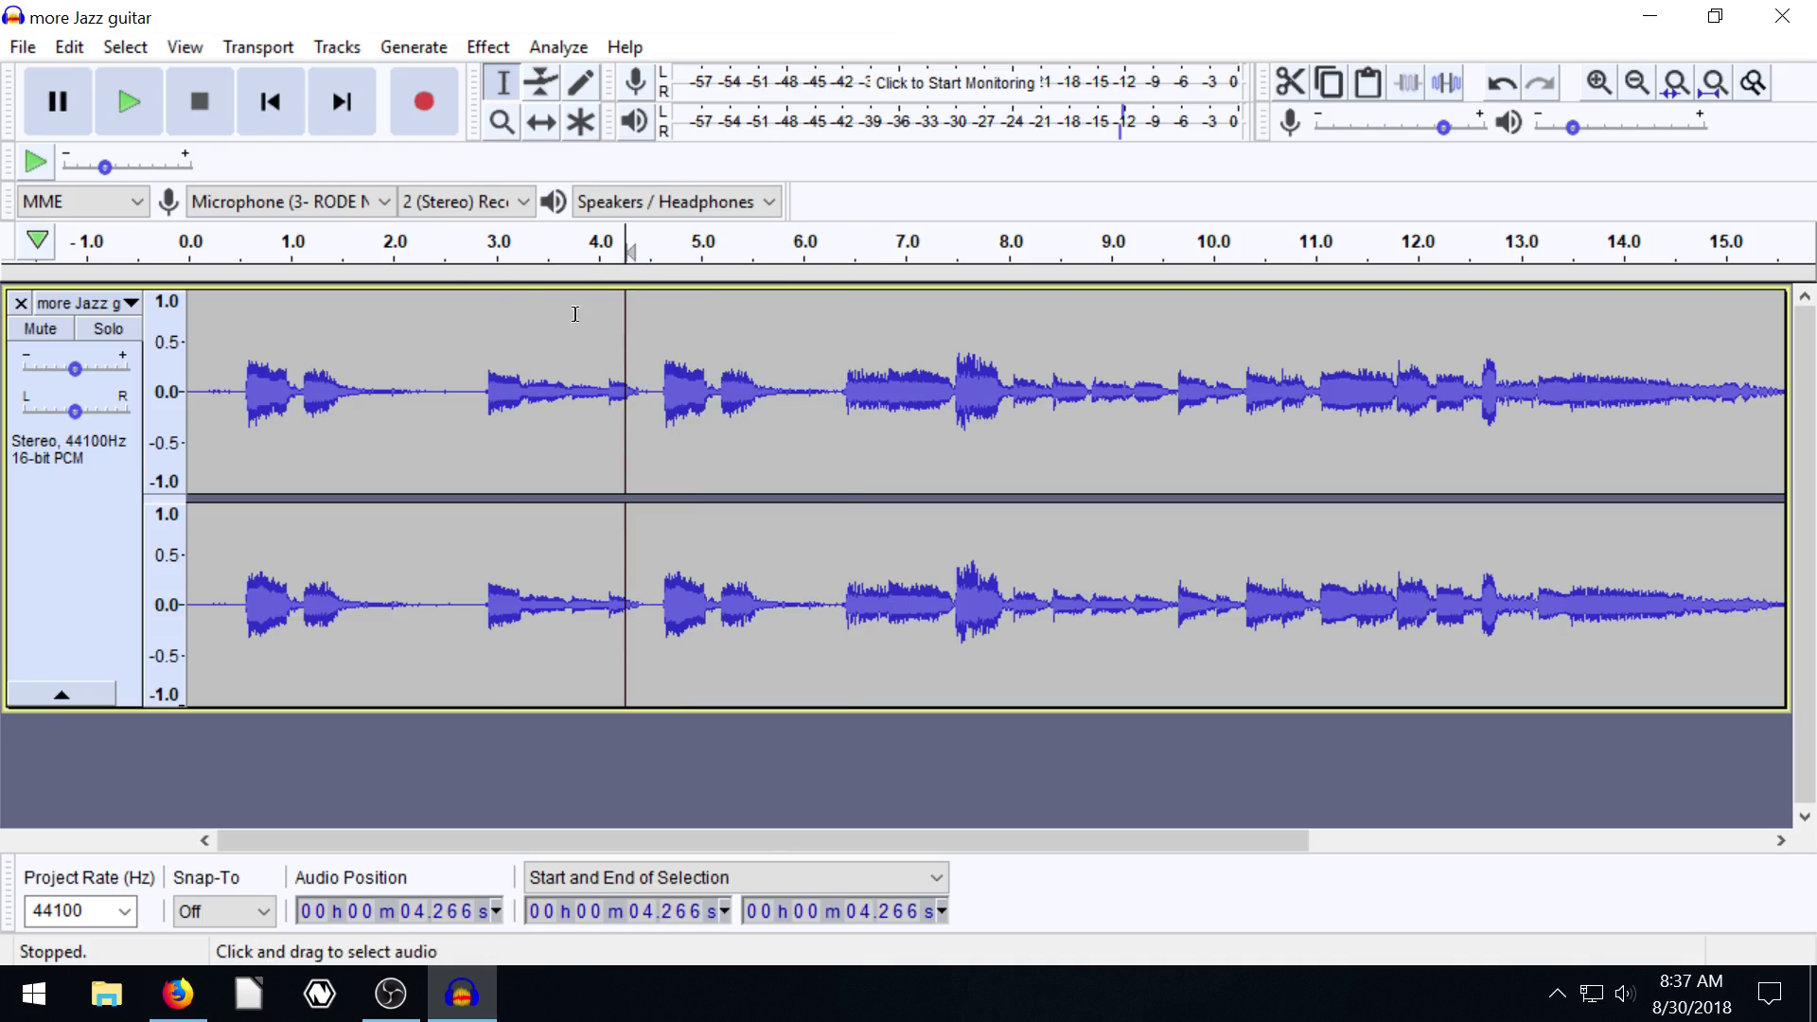
key("space")
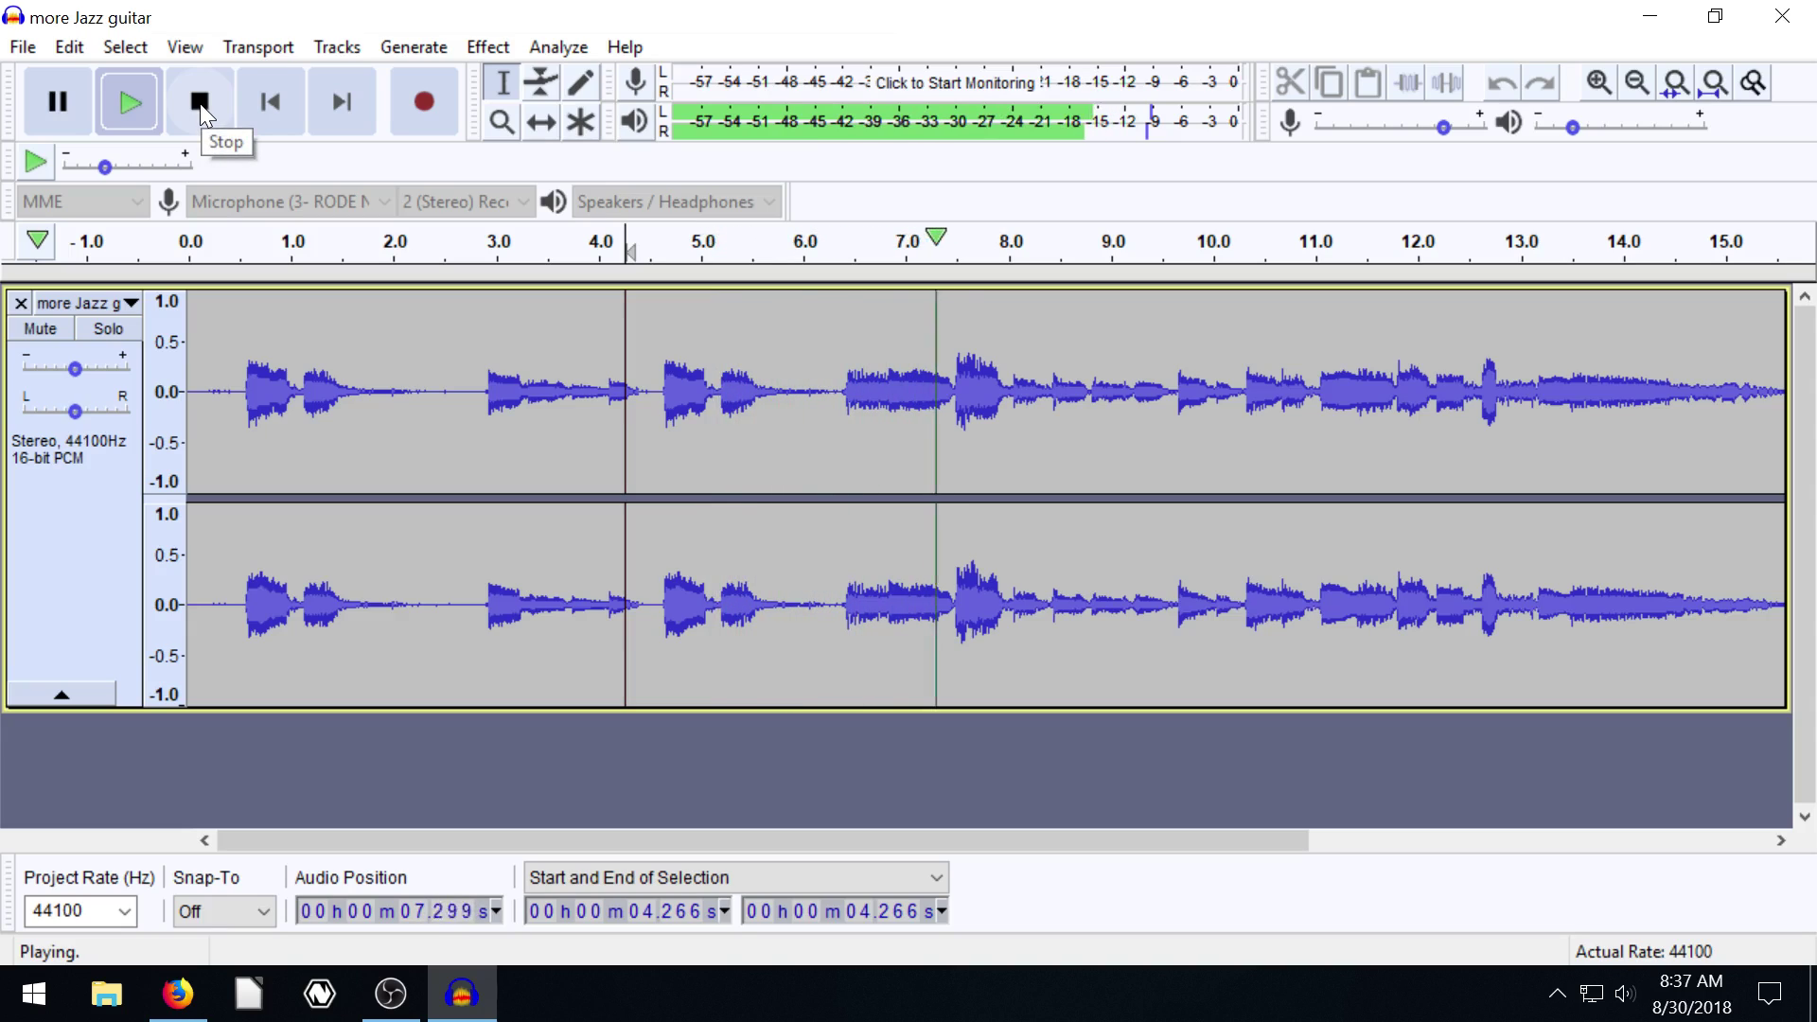
left_click(201, 104)
- Paste the copied audio three times around 6.23–6.37 s
left_click_drag(841, 390, 951, 398)
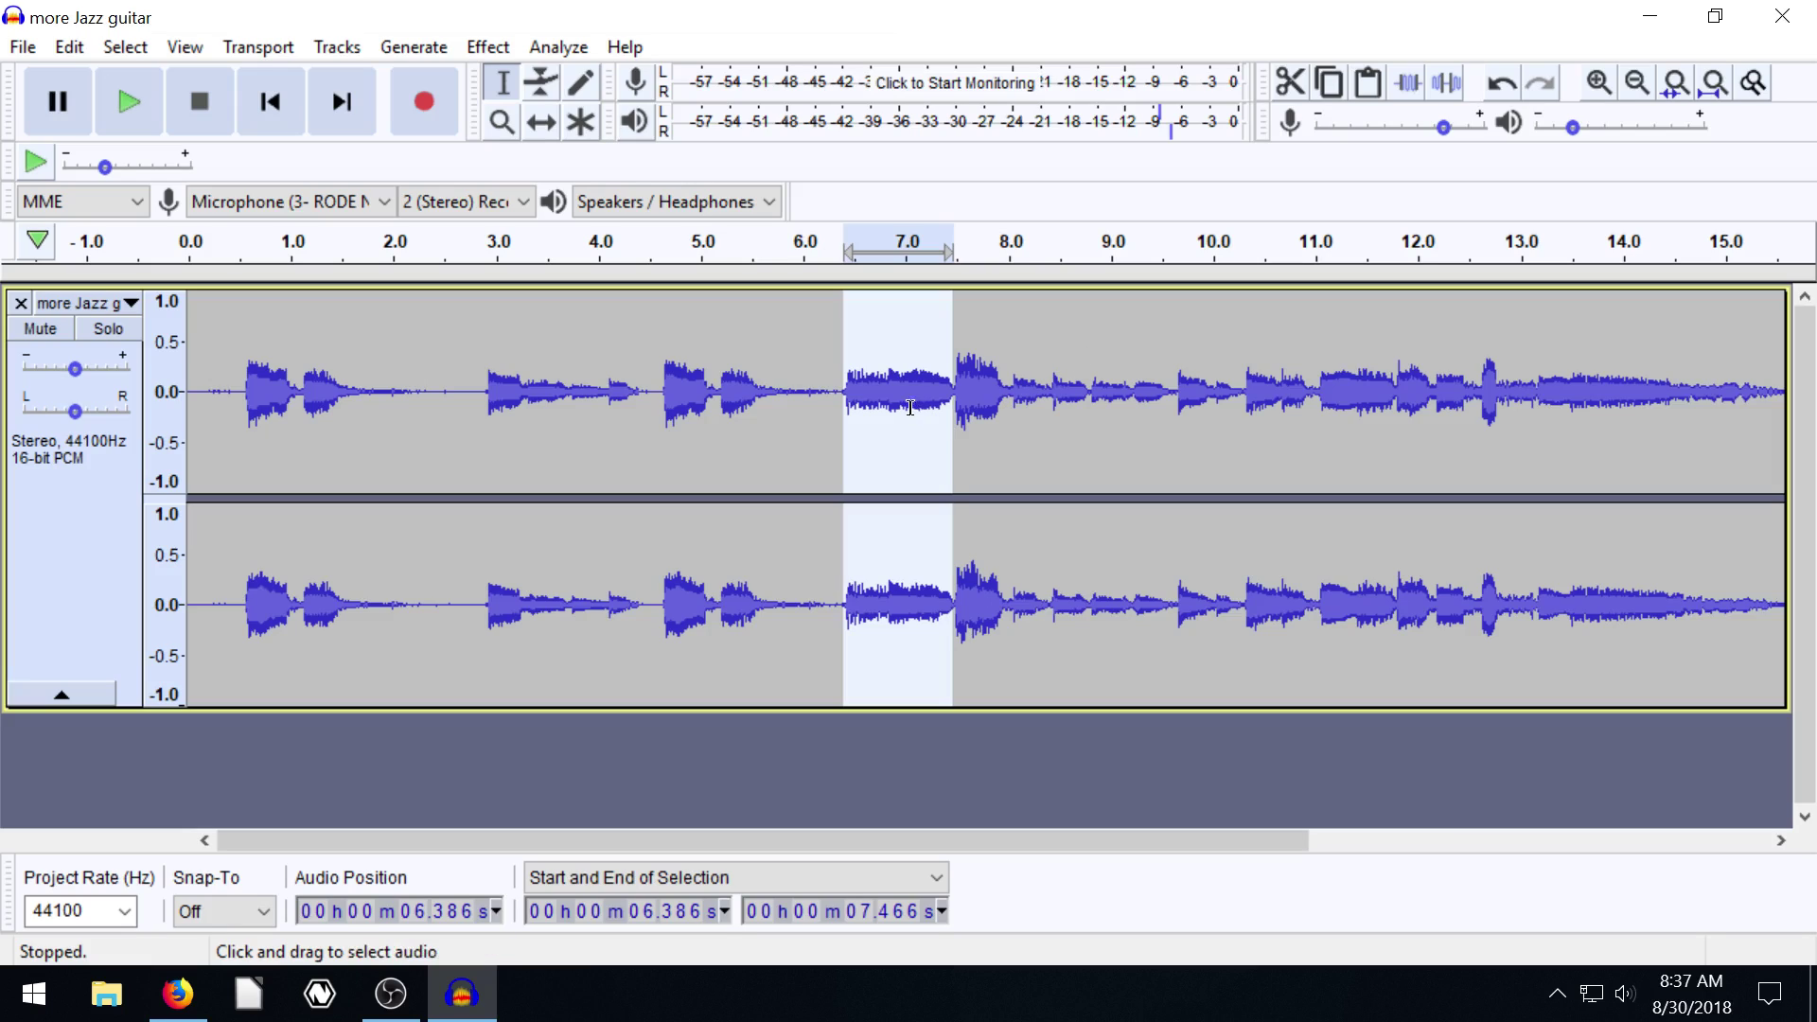
left_click(840, 386)
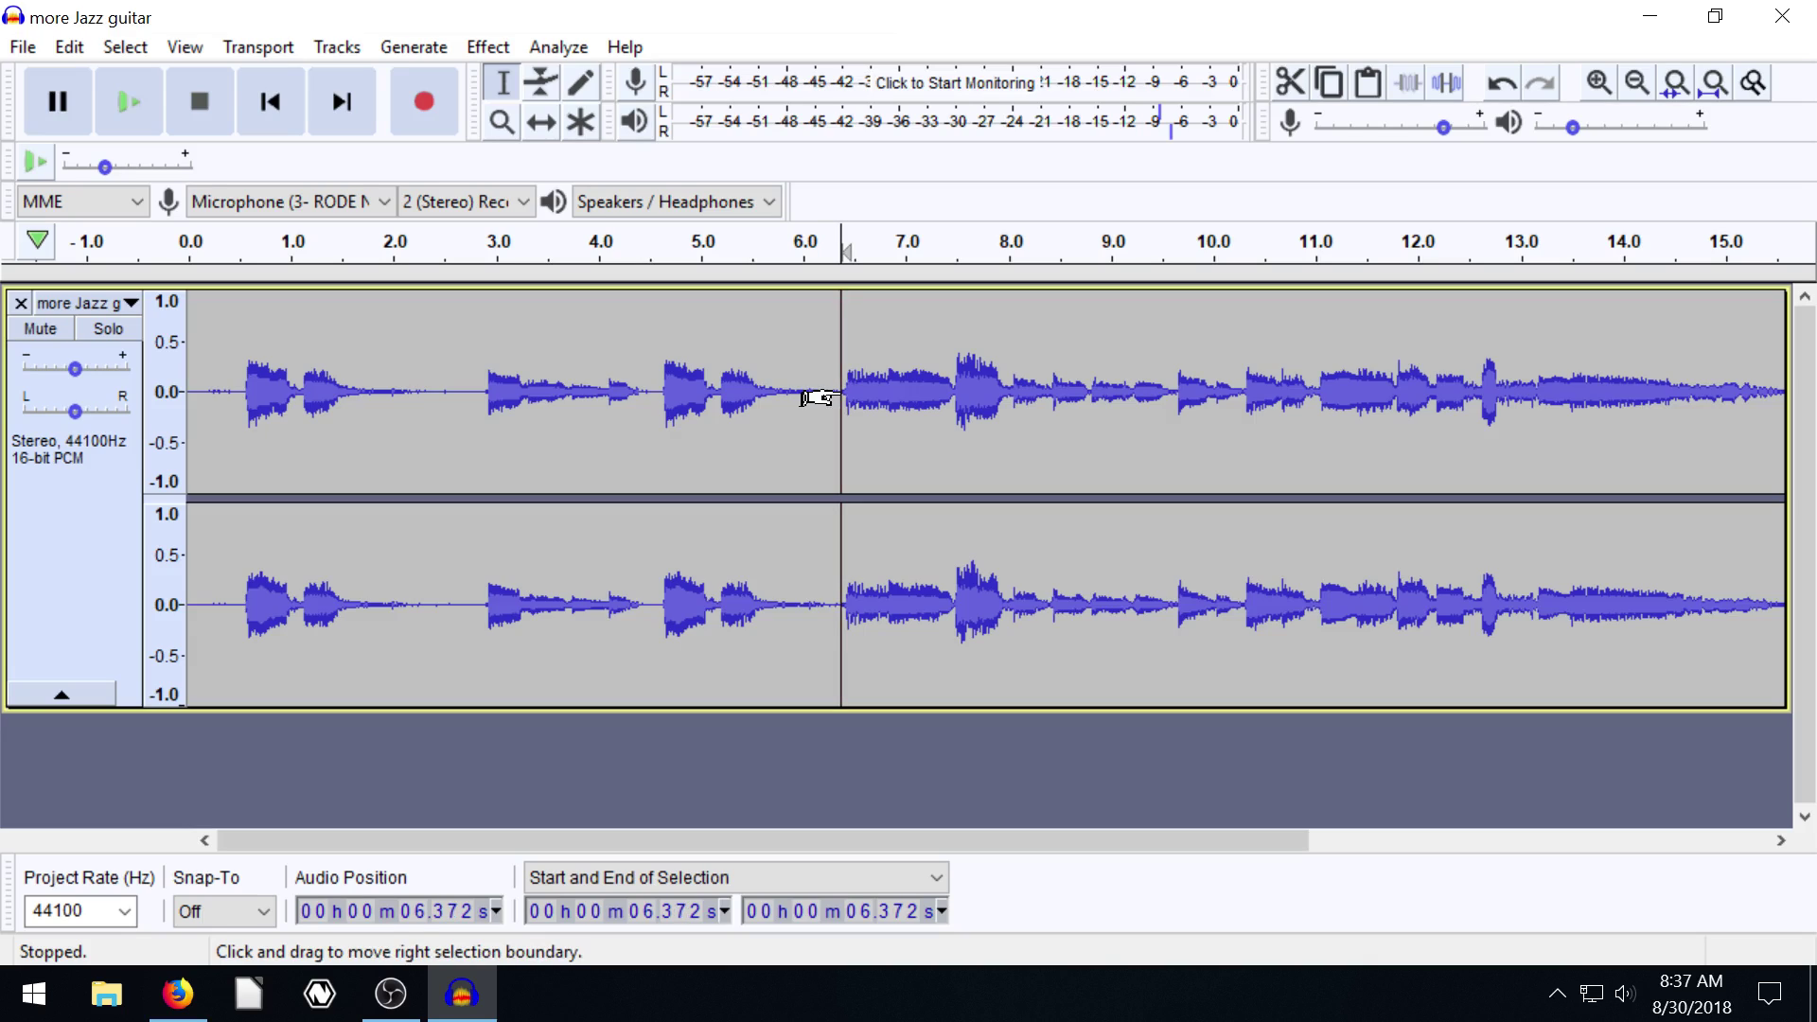
key("ctrl+v")
left_click(833, 399)
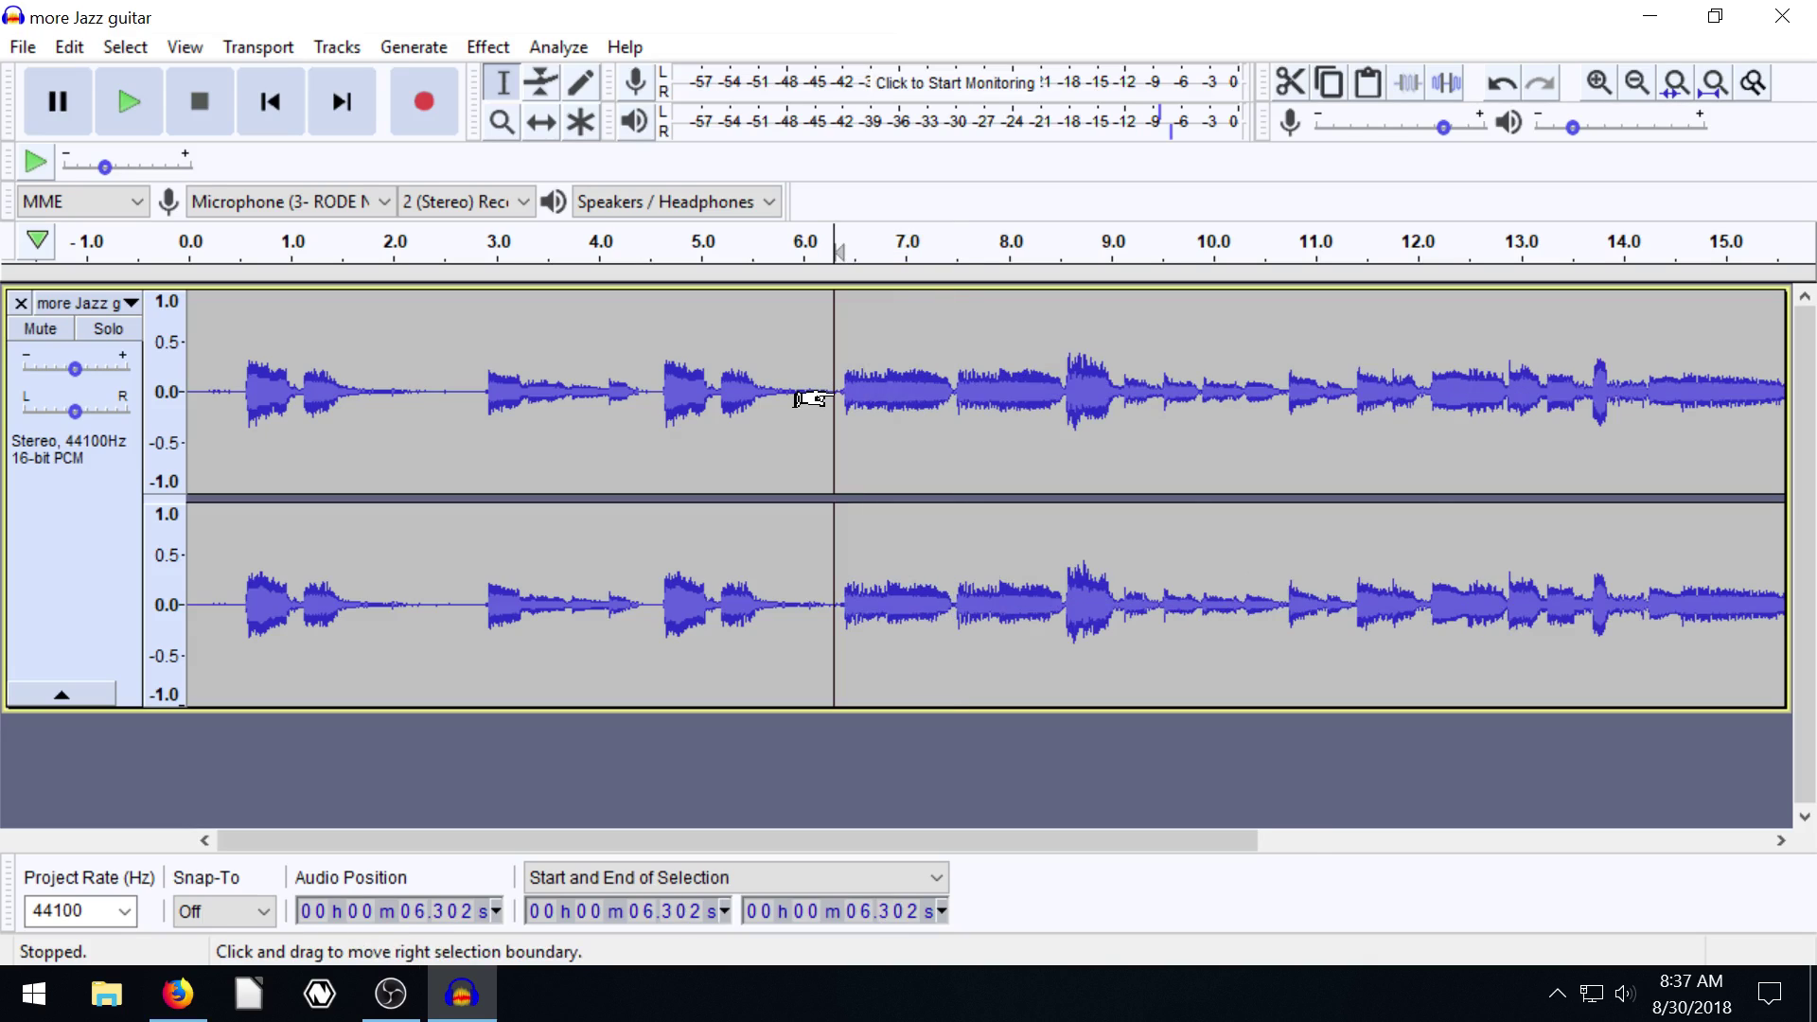
key("ctrl+v")
left_click(827, 396)
key("ctrl+v")
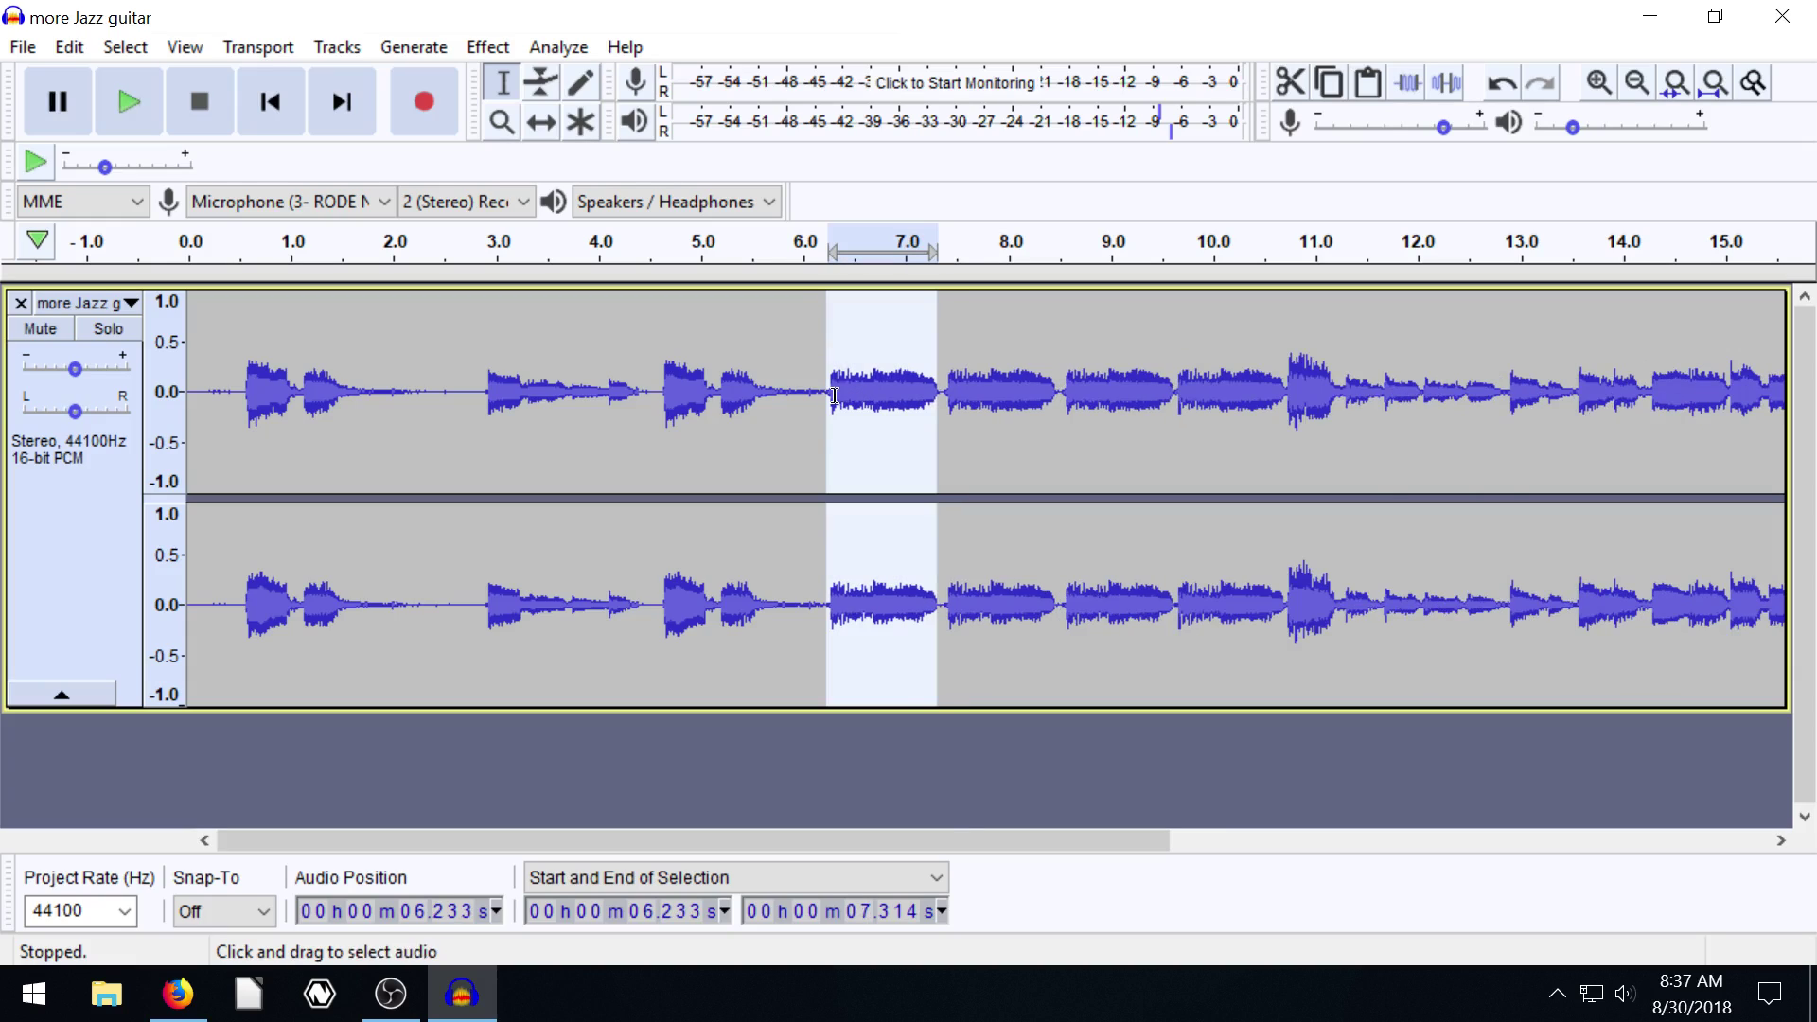
- Play from 6.136 s to hear the inserted audio
left_click(818, 364)
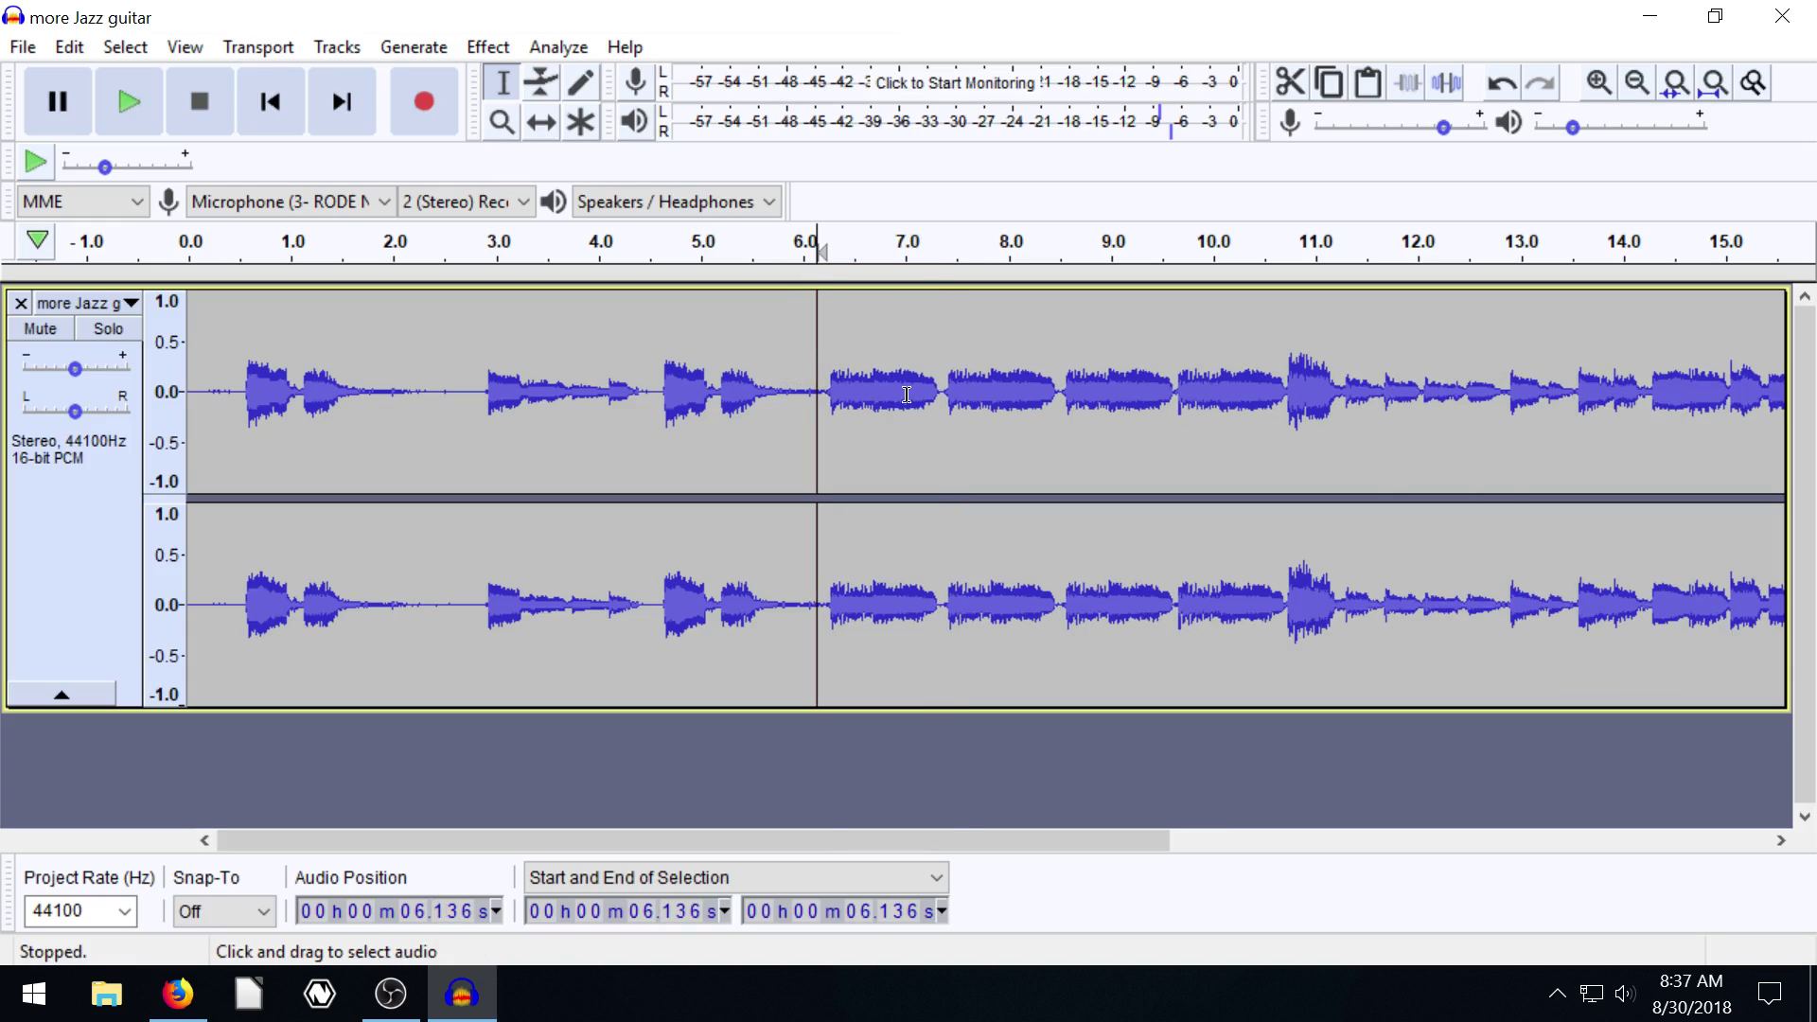
left_click(123, 104)
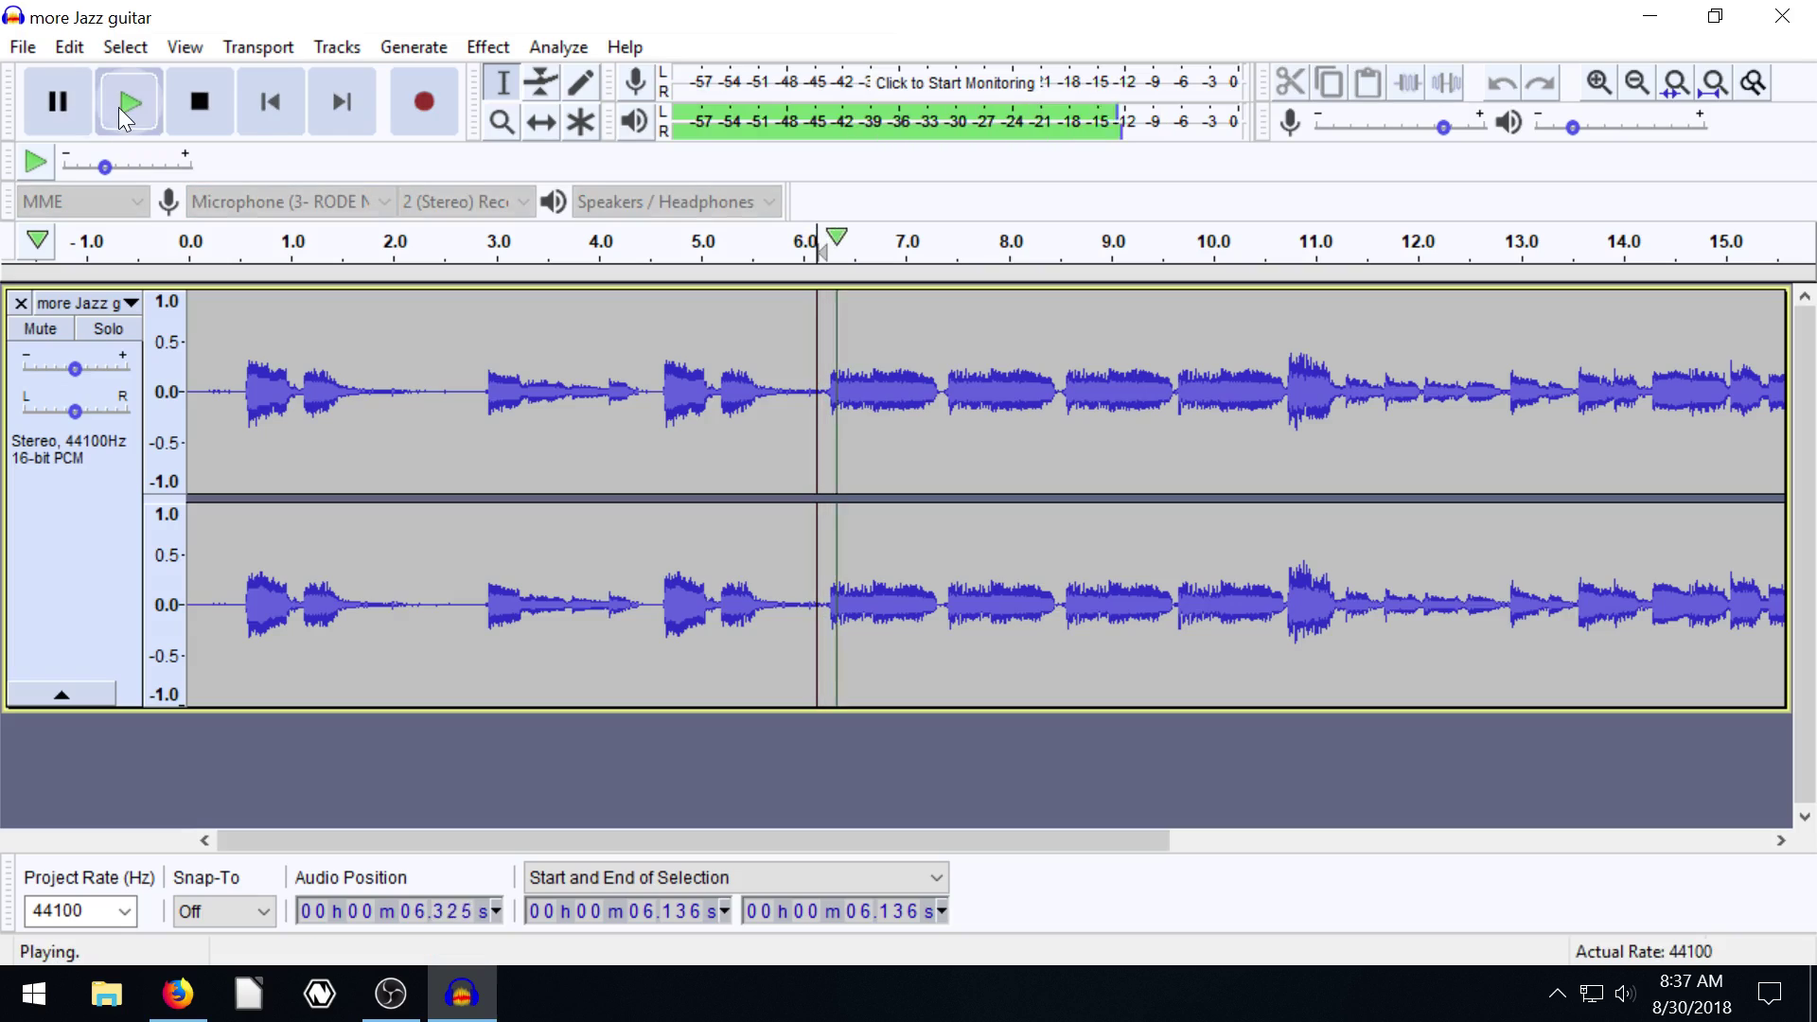
left_click(194, 108)
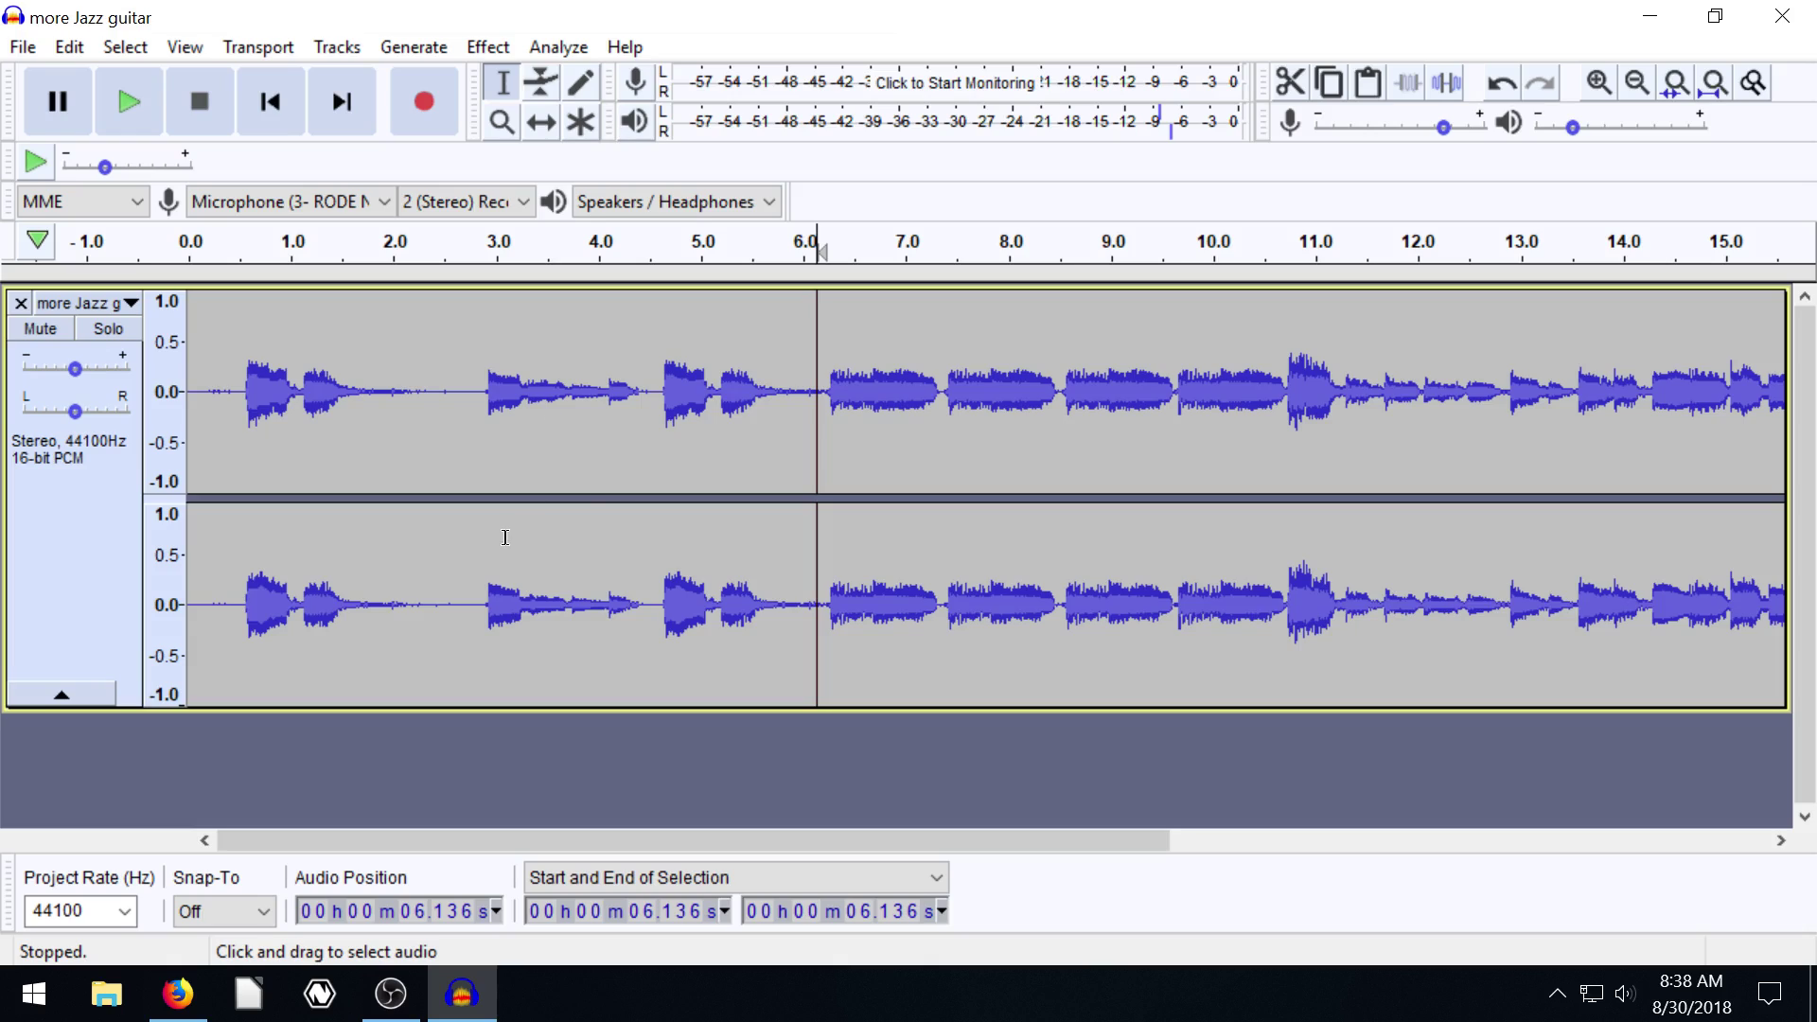
- Cut 4.47–6.0 s, then copy the 2.56–4.67 s phrase and paste it at 2.26 s
left_click_drag(648, 391, 801, 391)
left_click(1293, 92)
left_click_drag(453, 405, 667, 402)
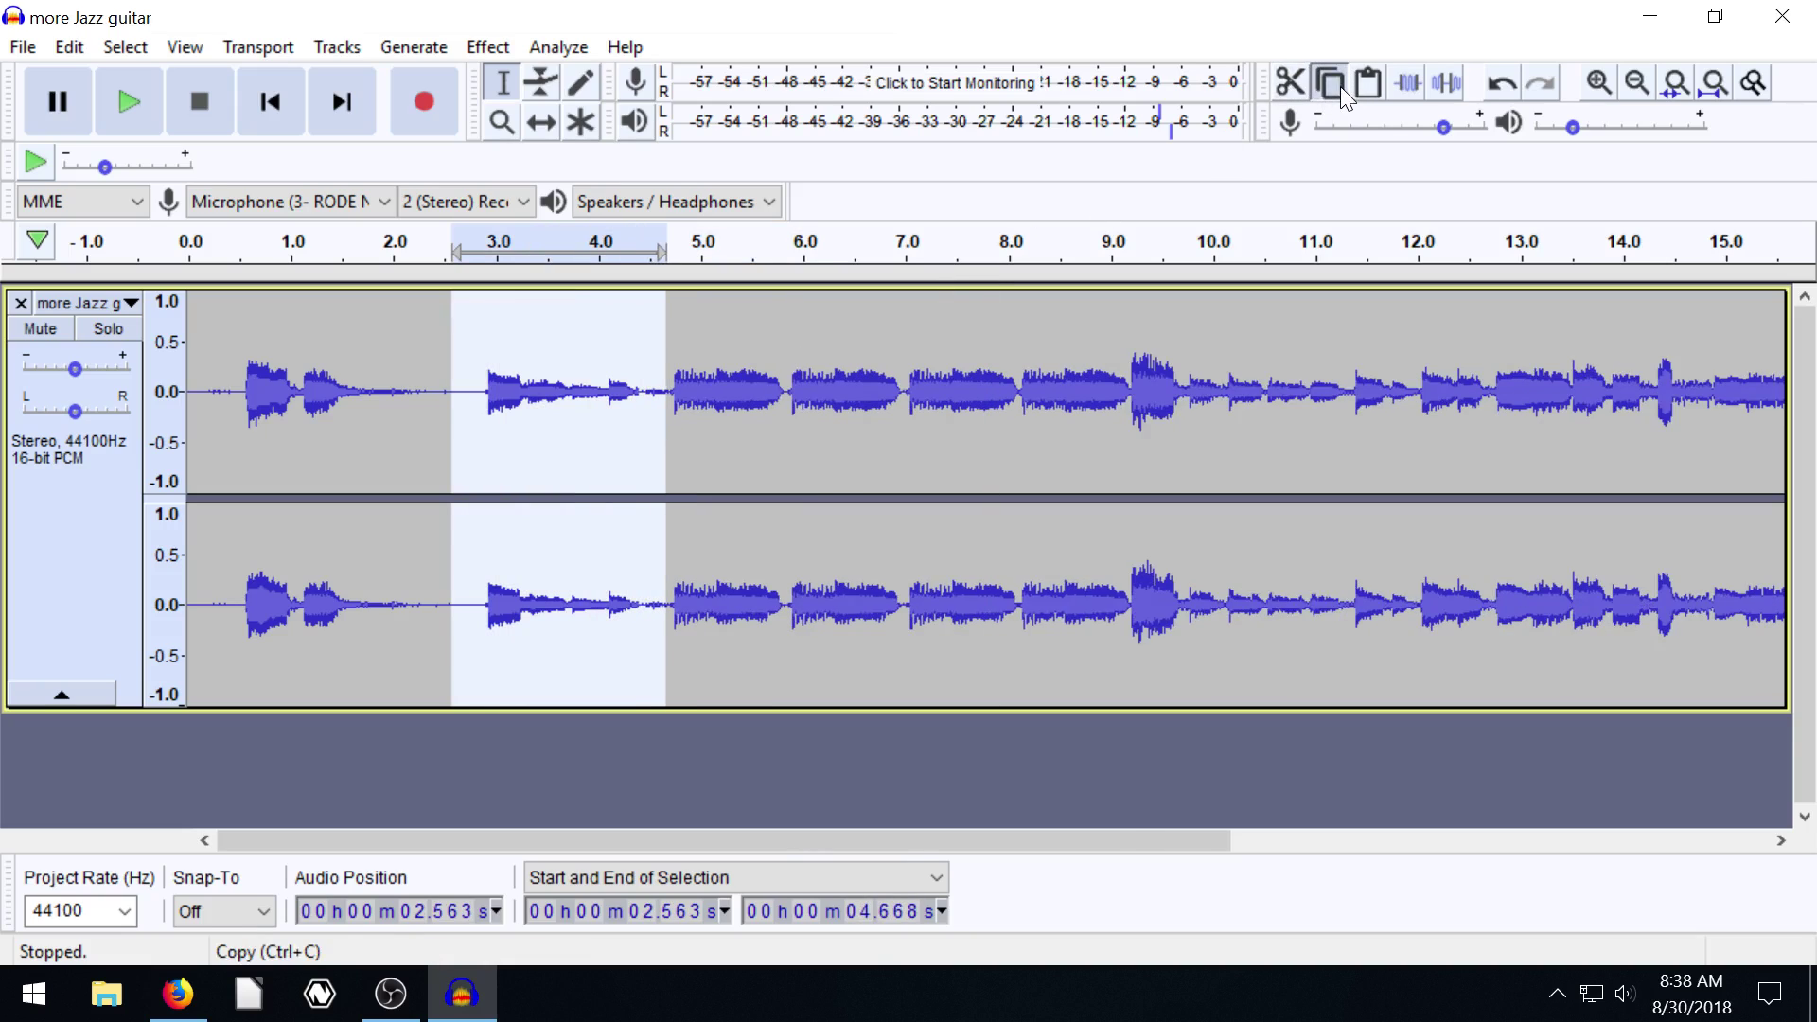
left_click(728, 487)
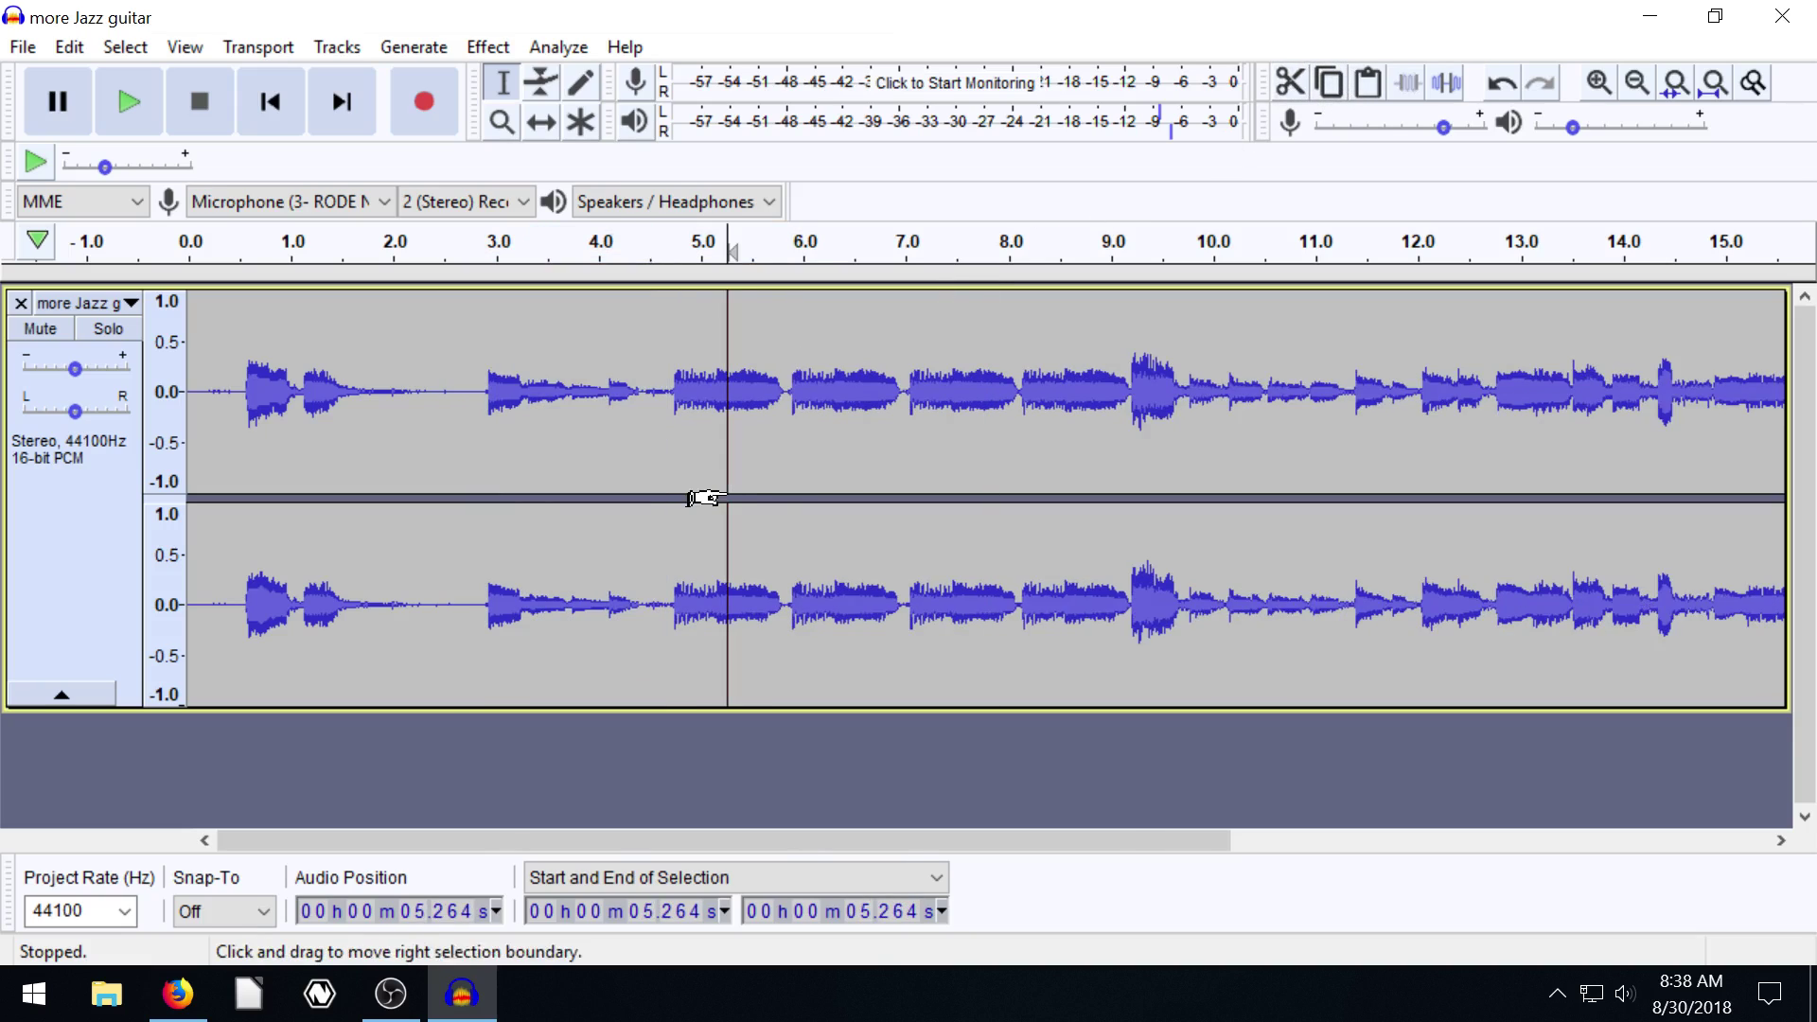
left_click(419, 357)
left_click(1367, 83)
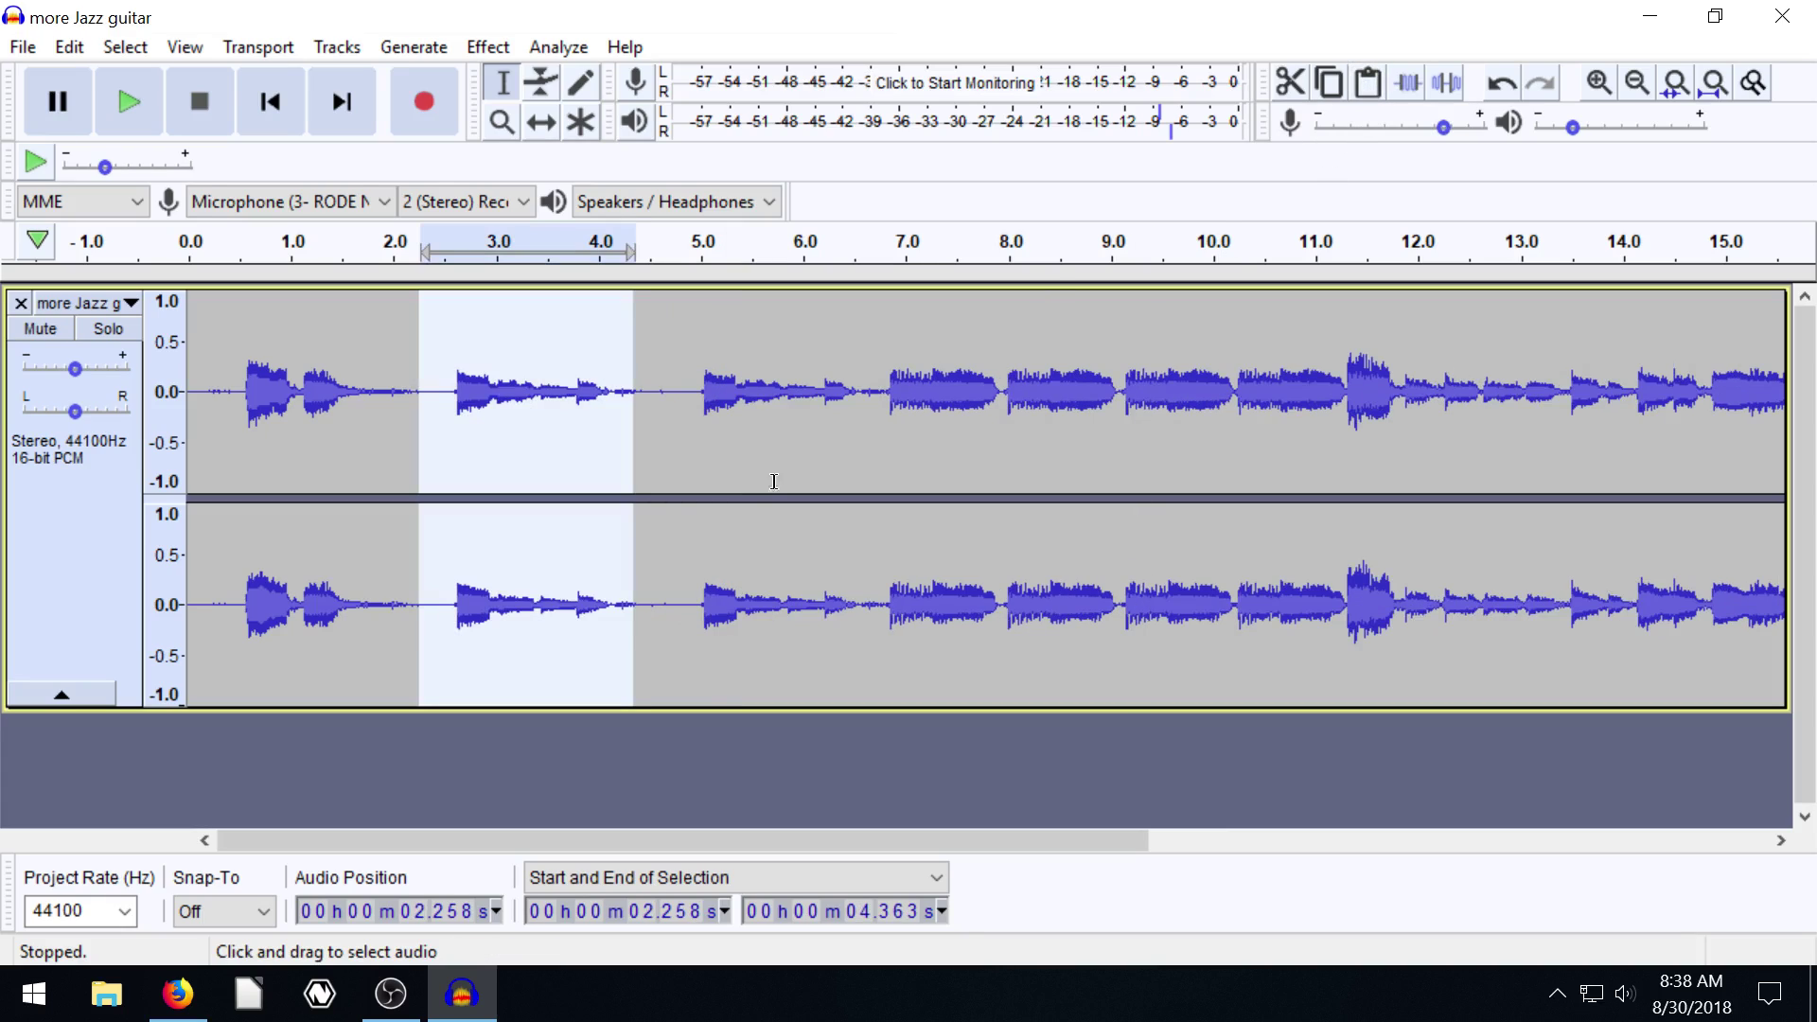
- Paste the copied phrase over the 6.59–11.32 s stretch
left_click_drag(756, 455, 747, 445)
left_click_drag(864, 407, 1347, 423)
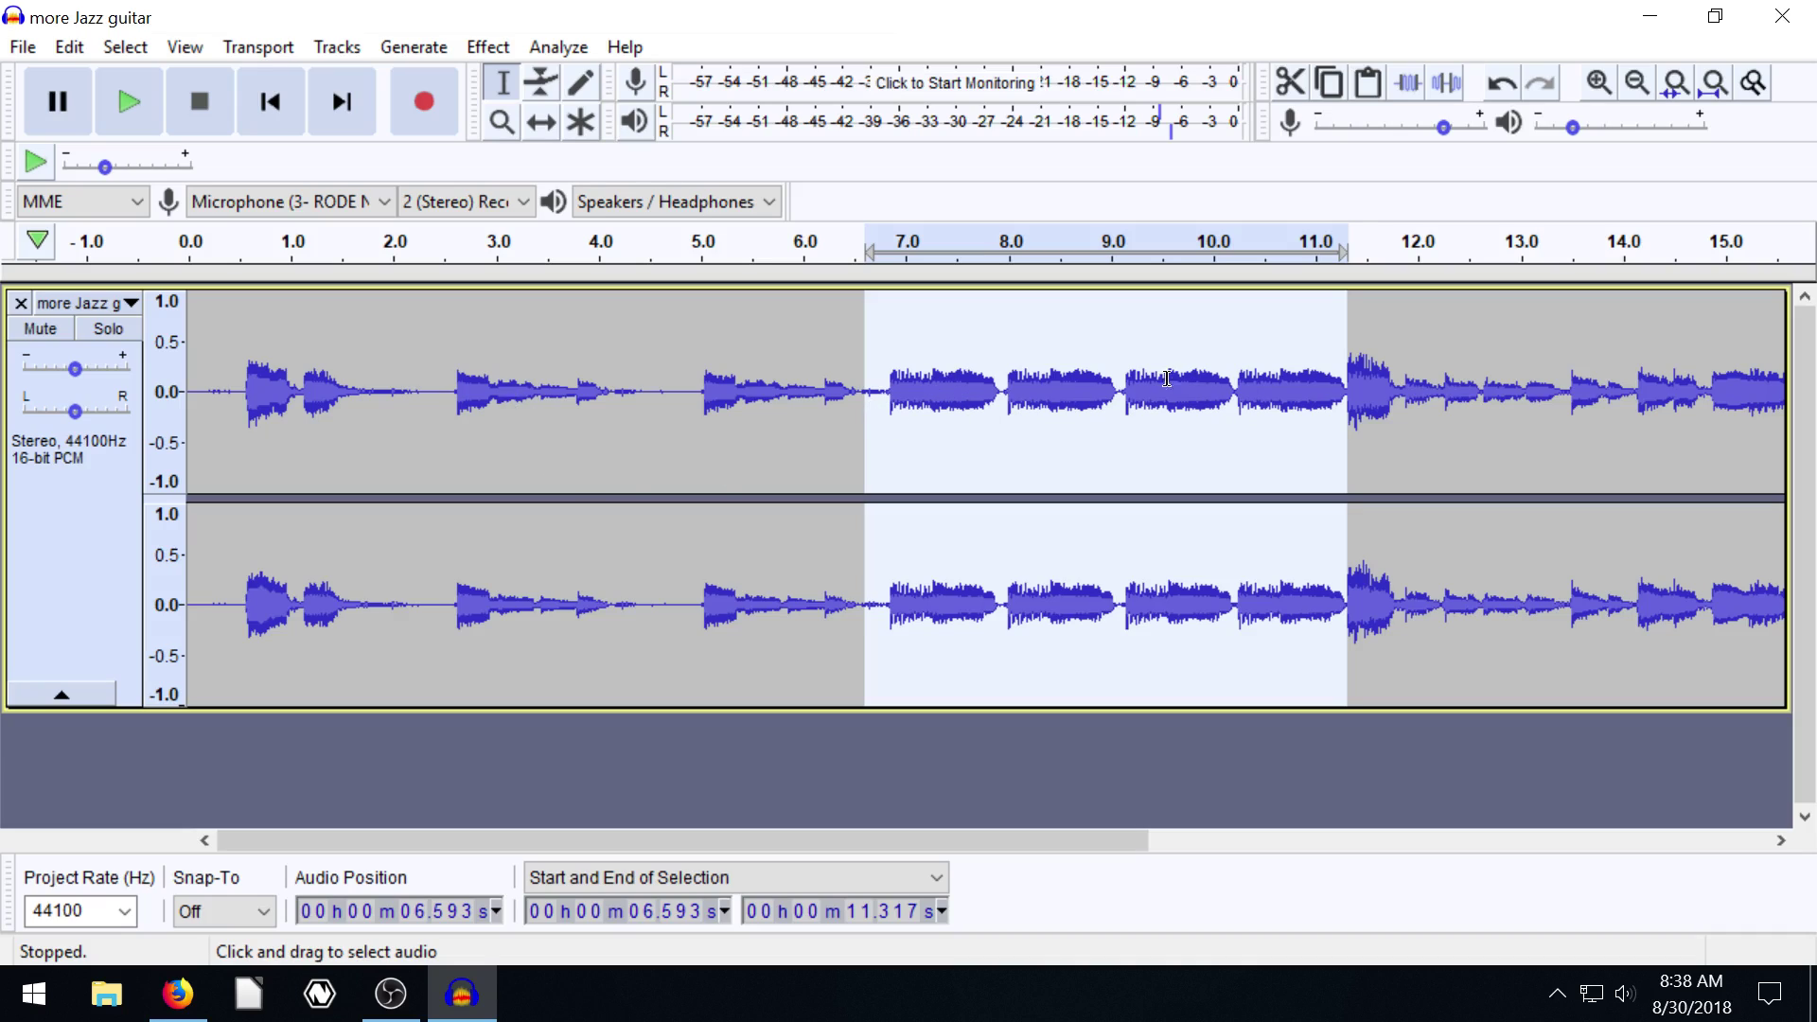
left_click(1368, 82)
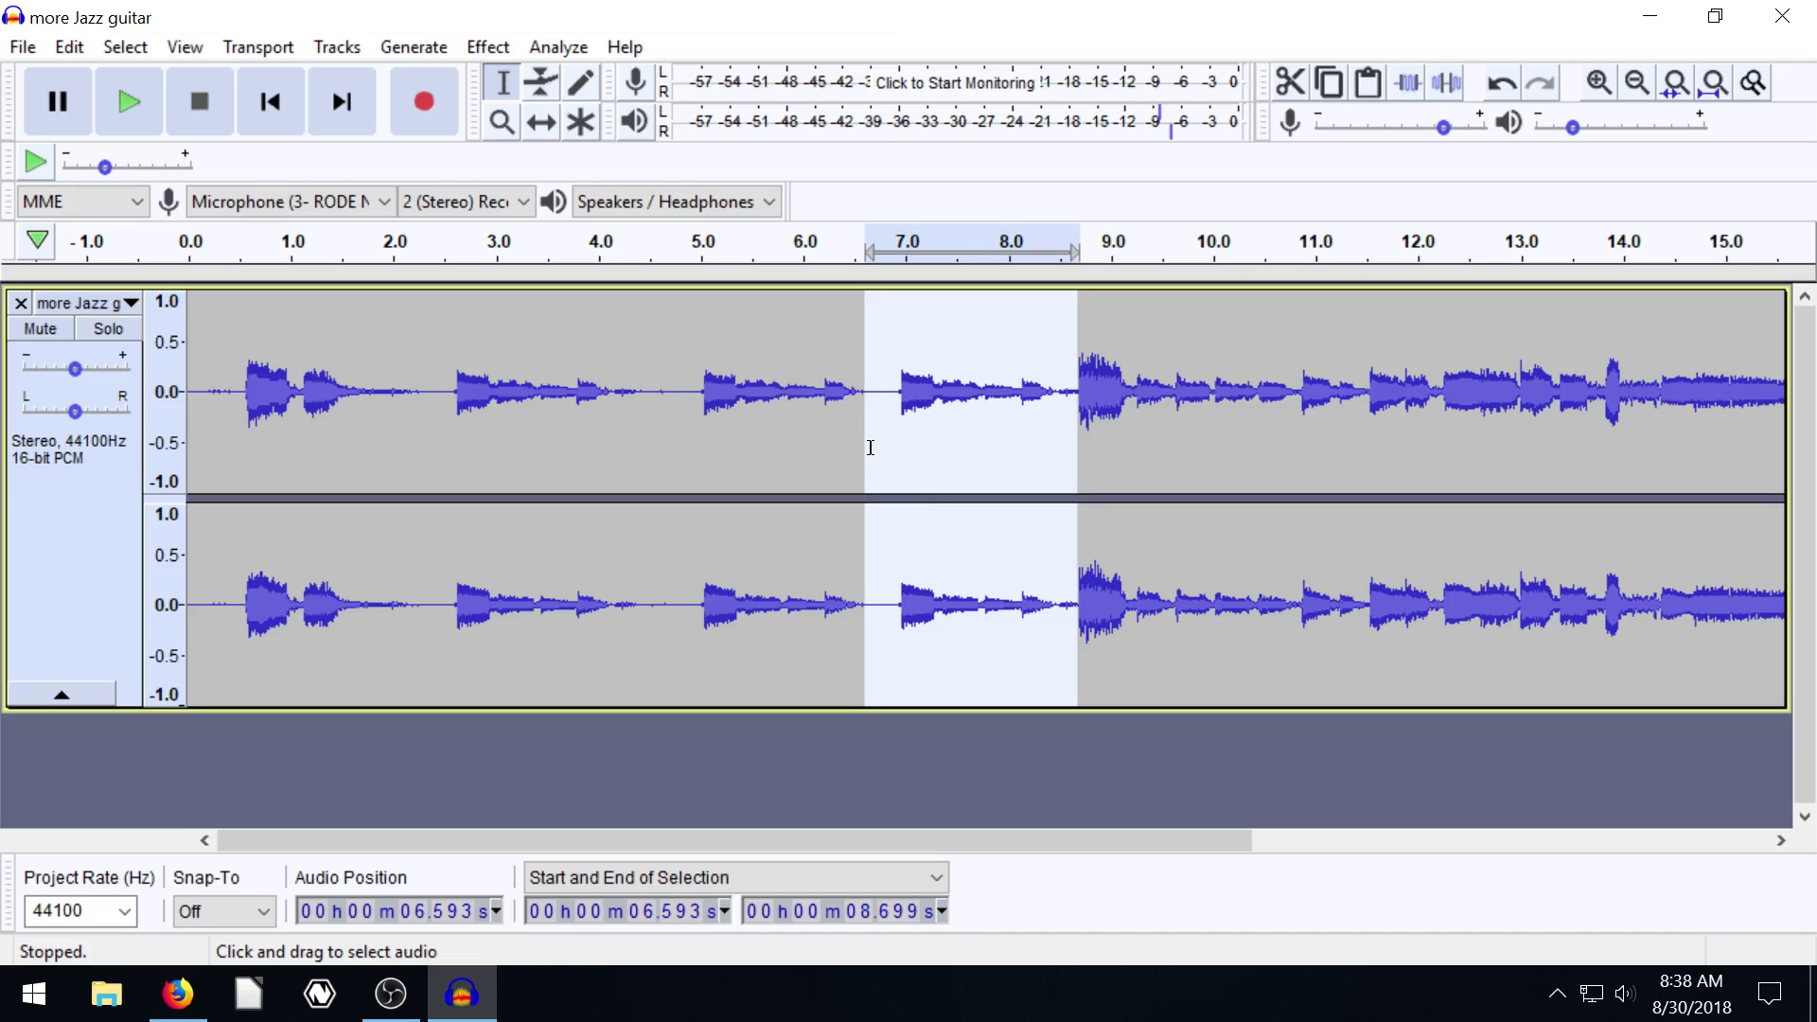
left_click(721, 446)
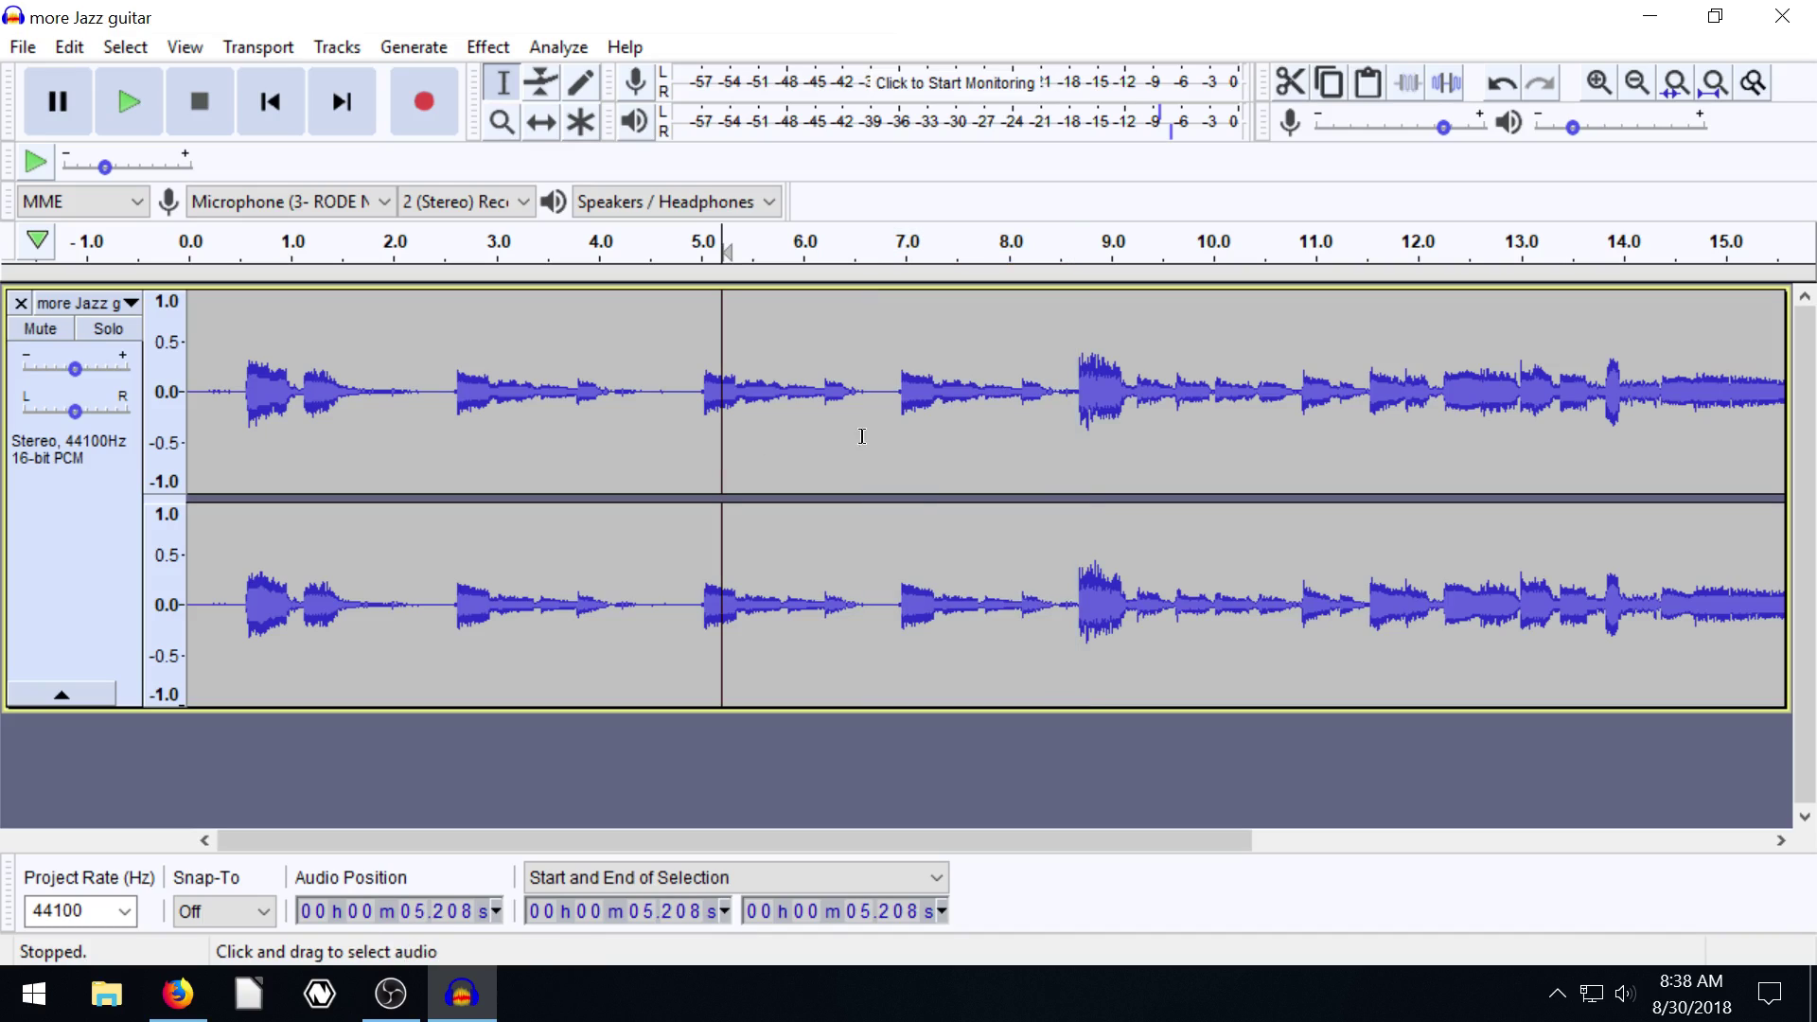
left_click(1317, 376)
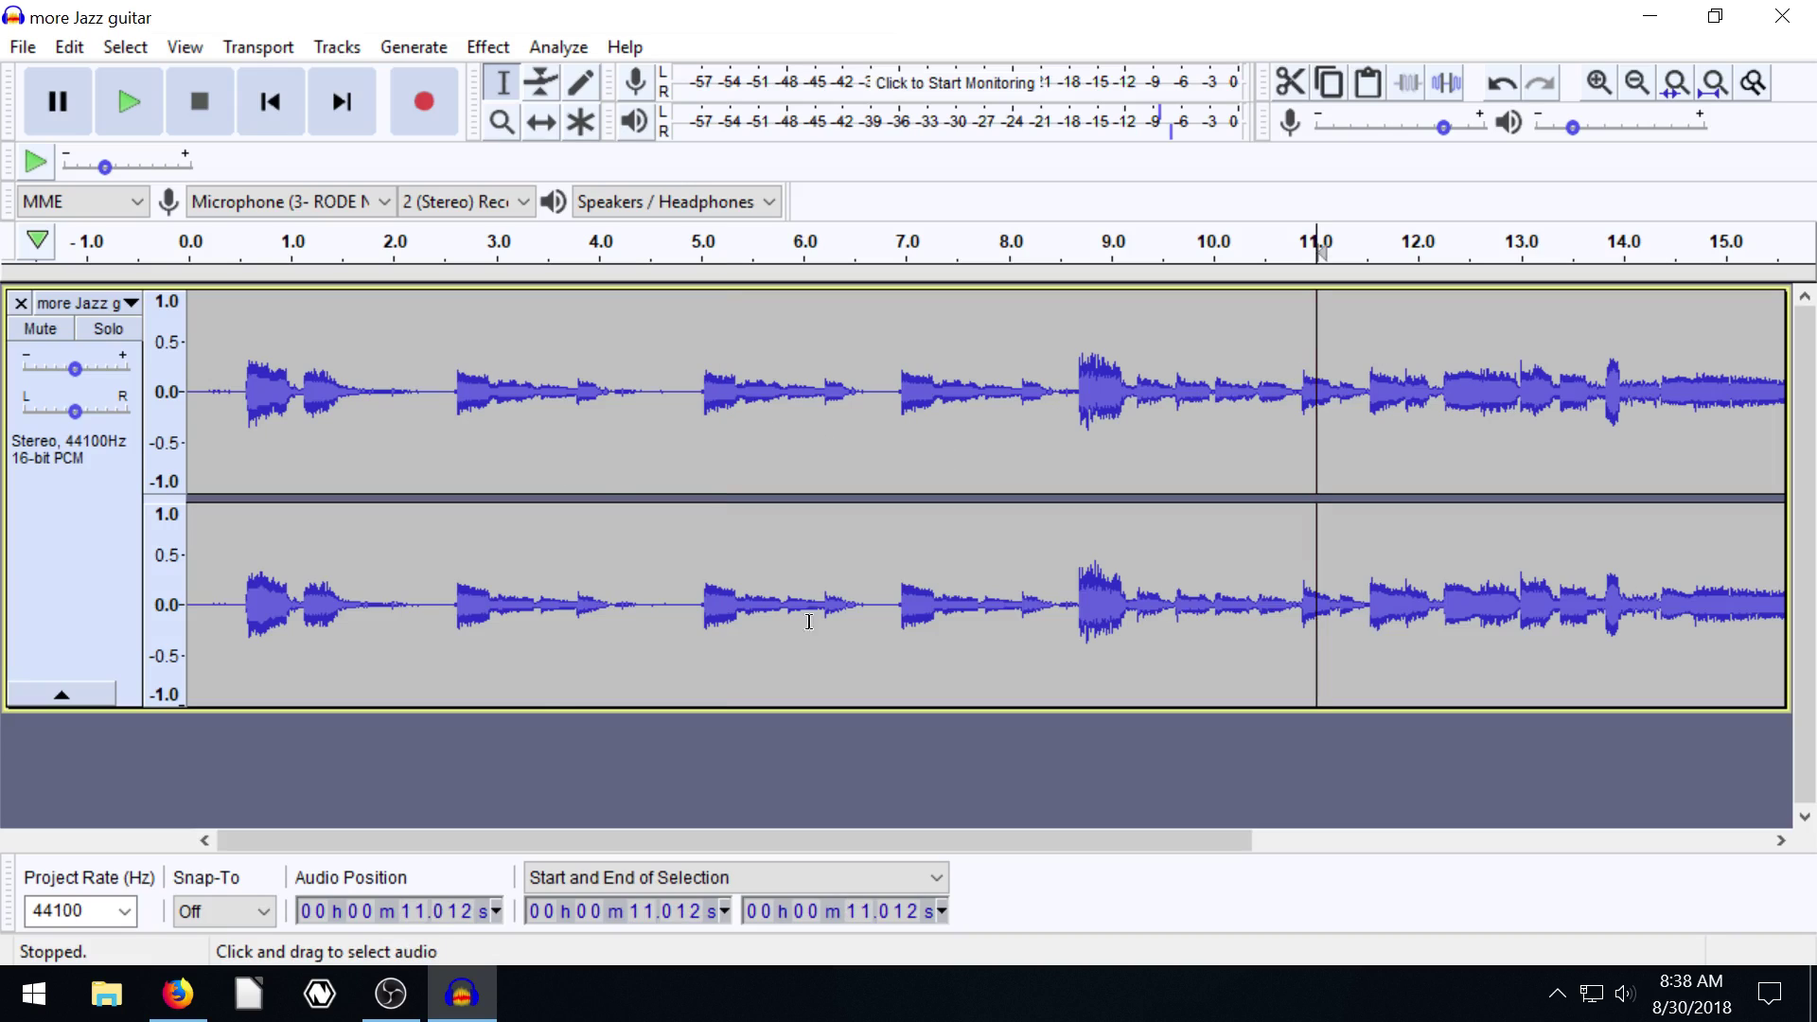
- Audition the track from 11.43 s
left_click_drag(460, 835, 743, 835)
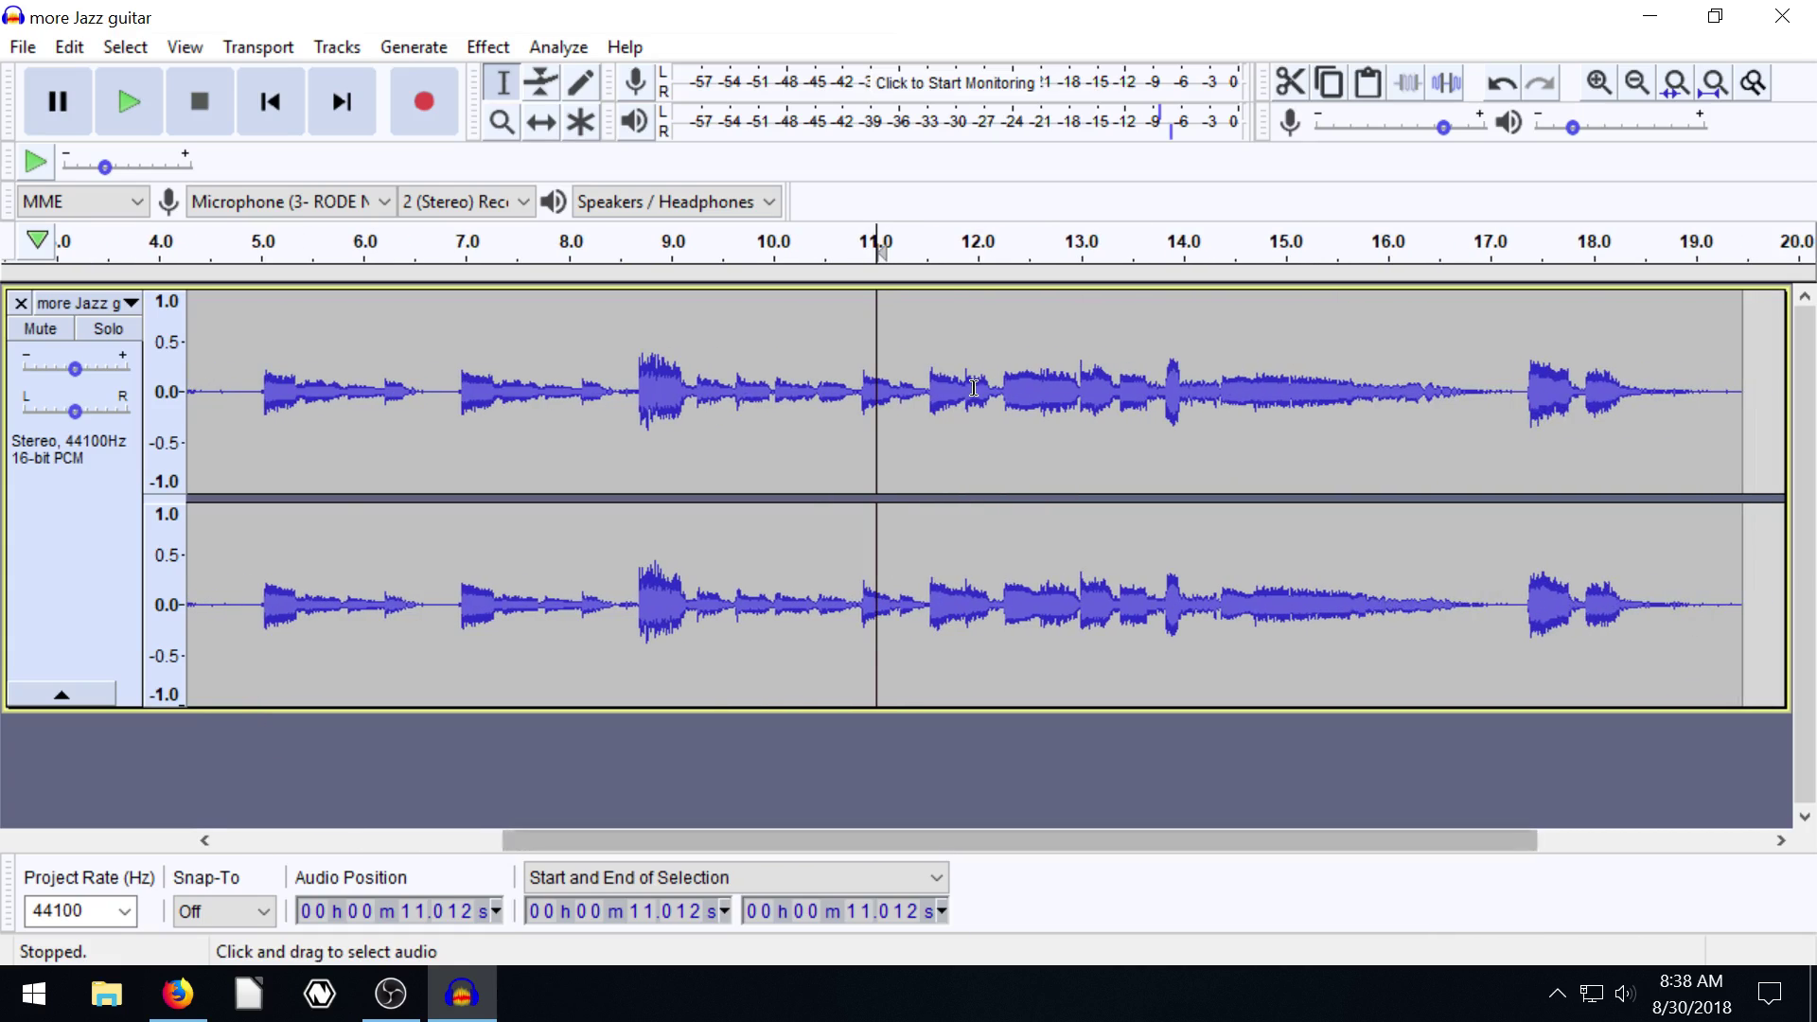
left_click(919, 398)
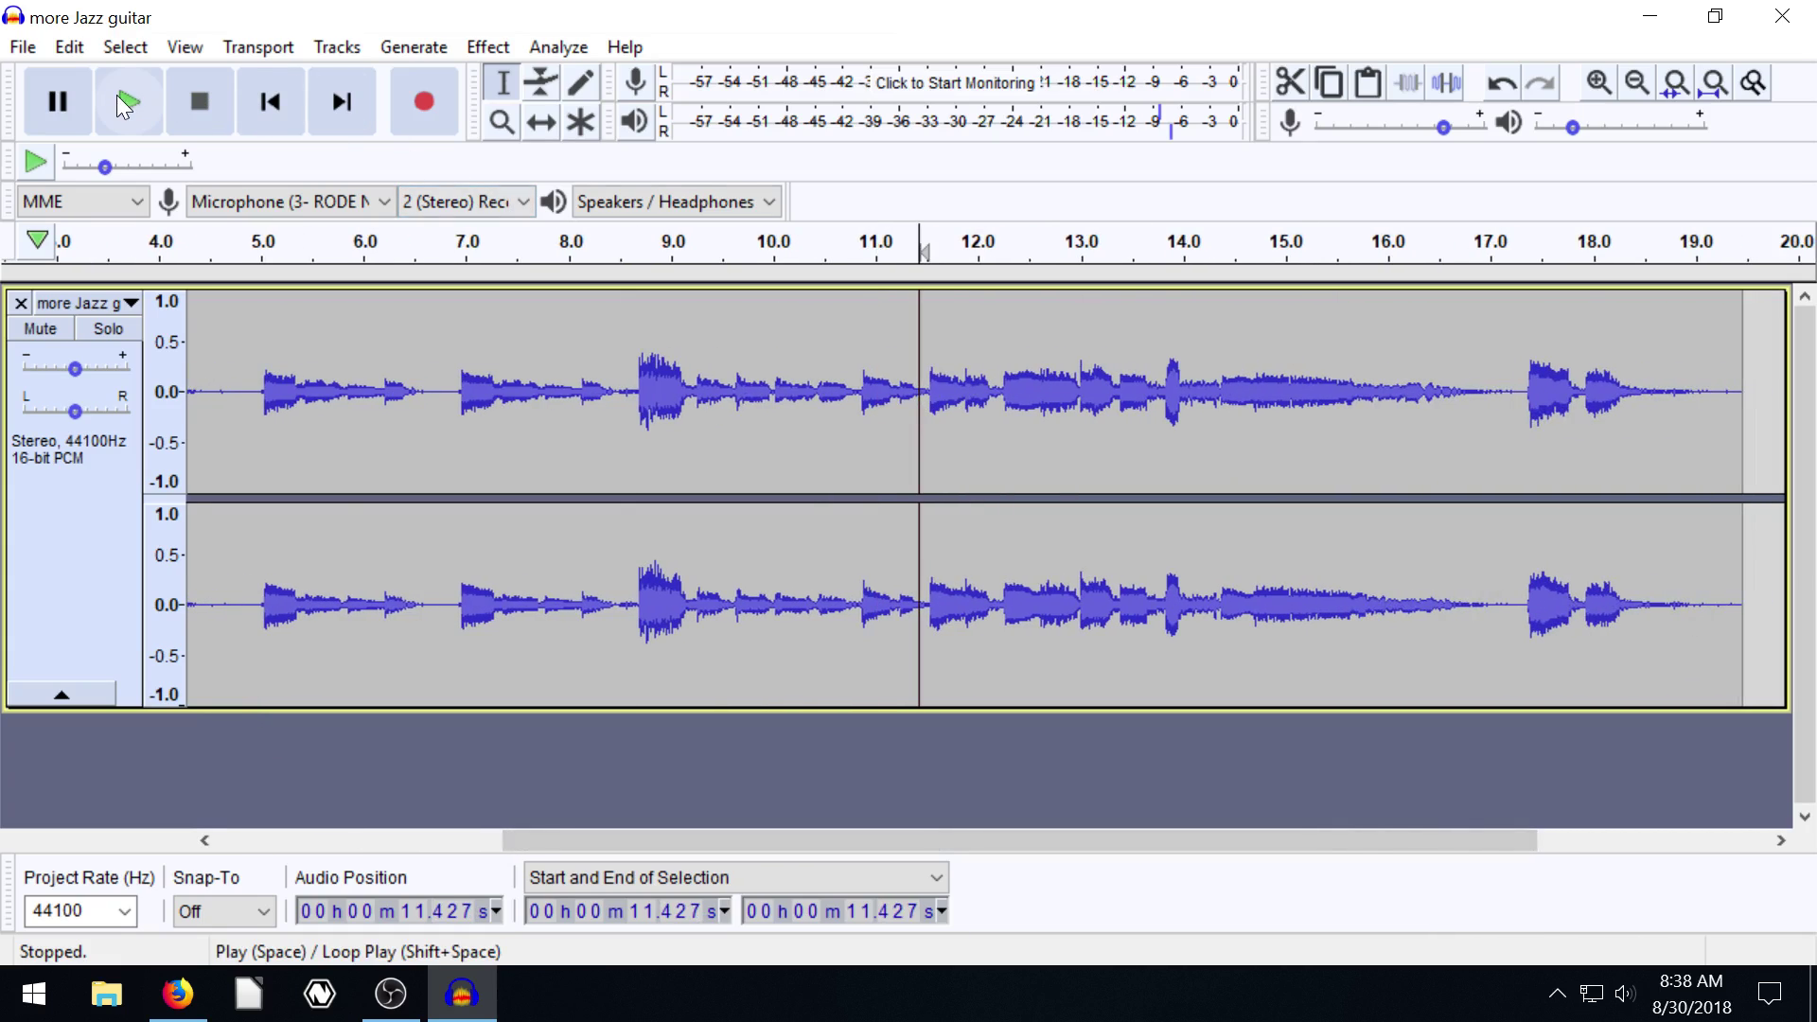
left_click(123, 94)
key("space")
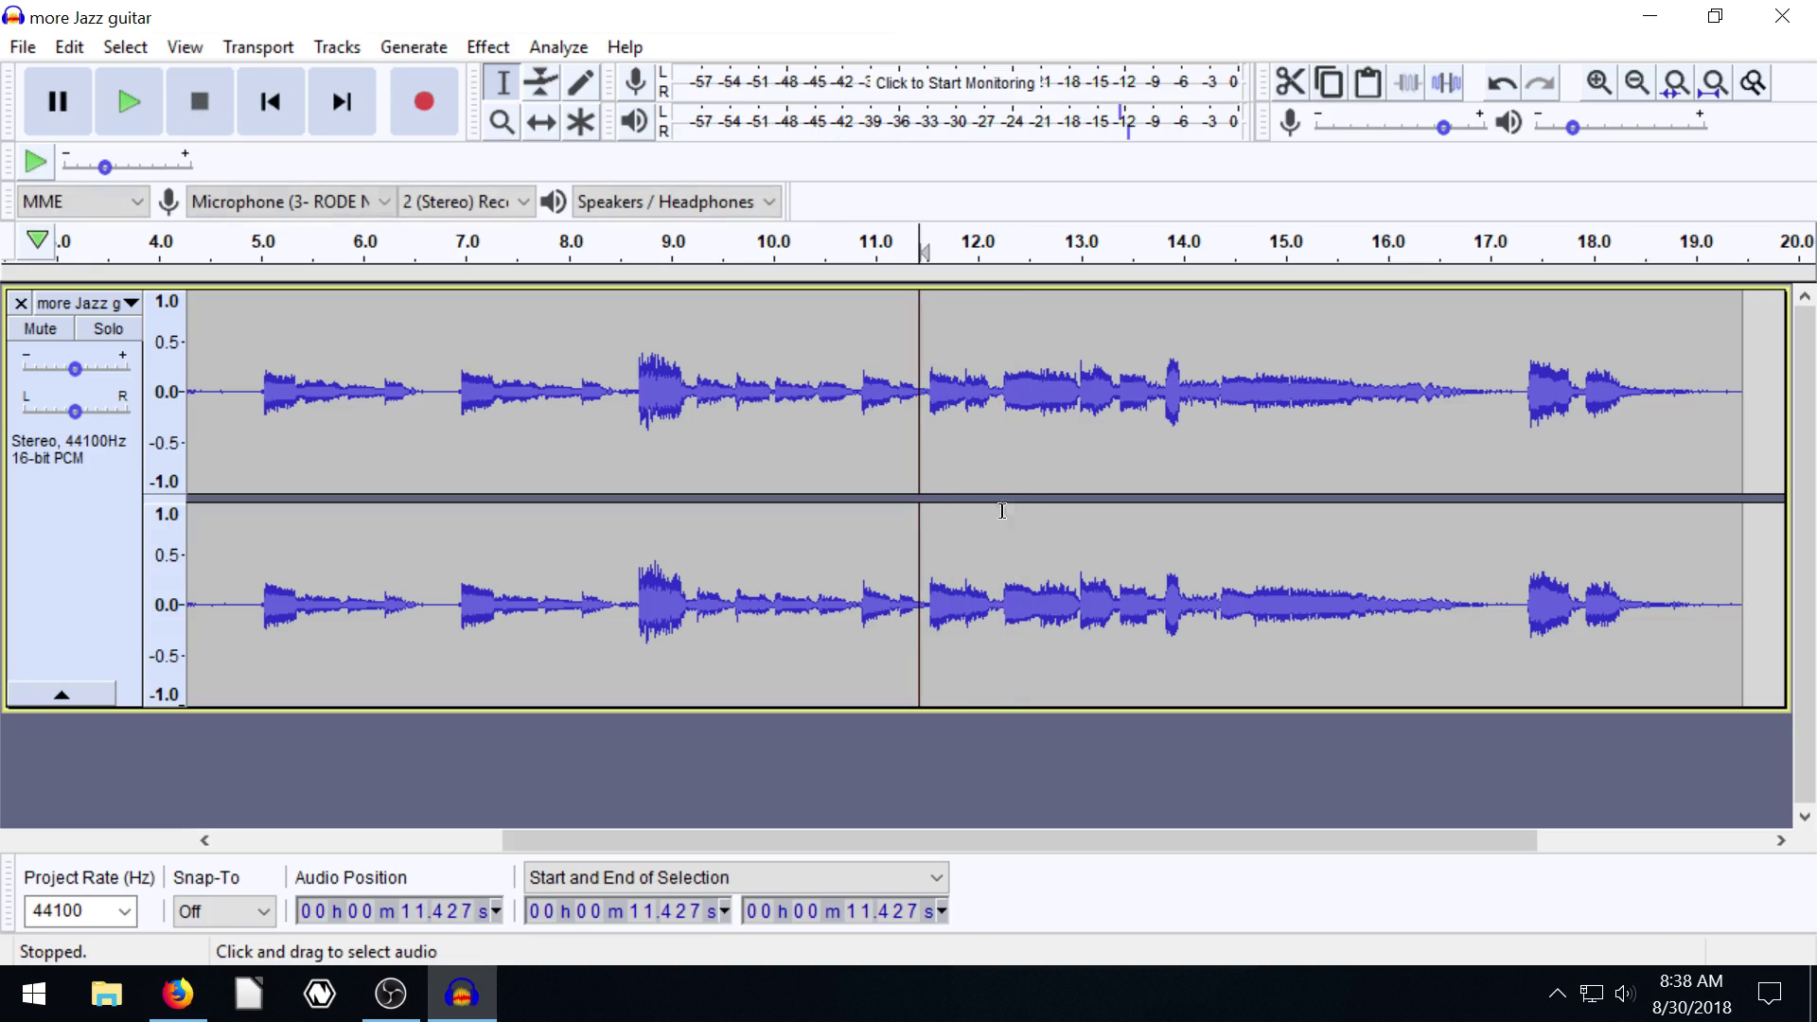
- Trim away everything outside 11.44–12.26 s and play the remaining fragment
left_click_drag(1005, 385, 921, 409)
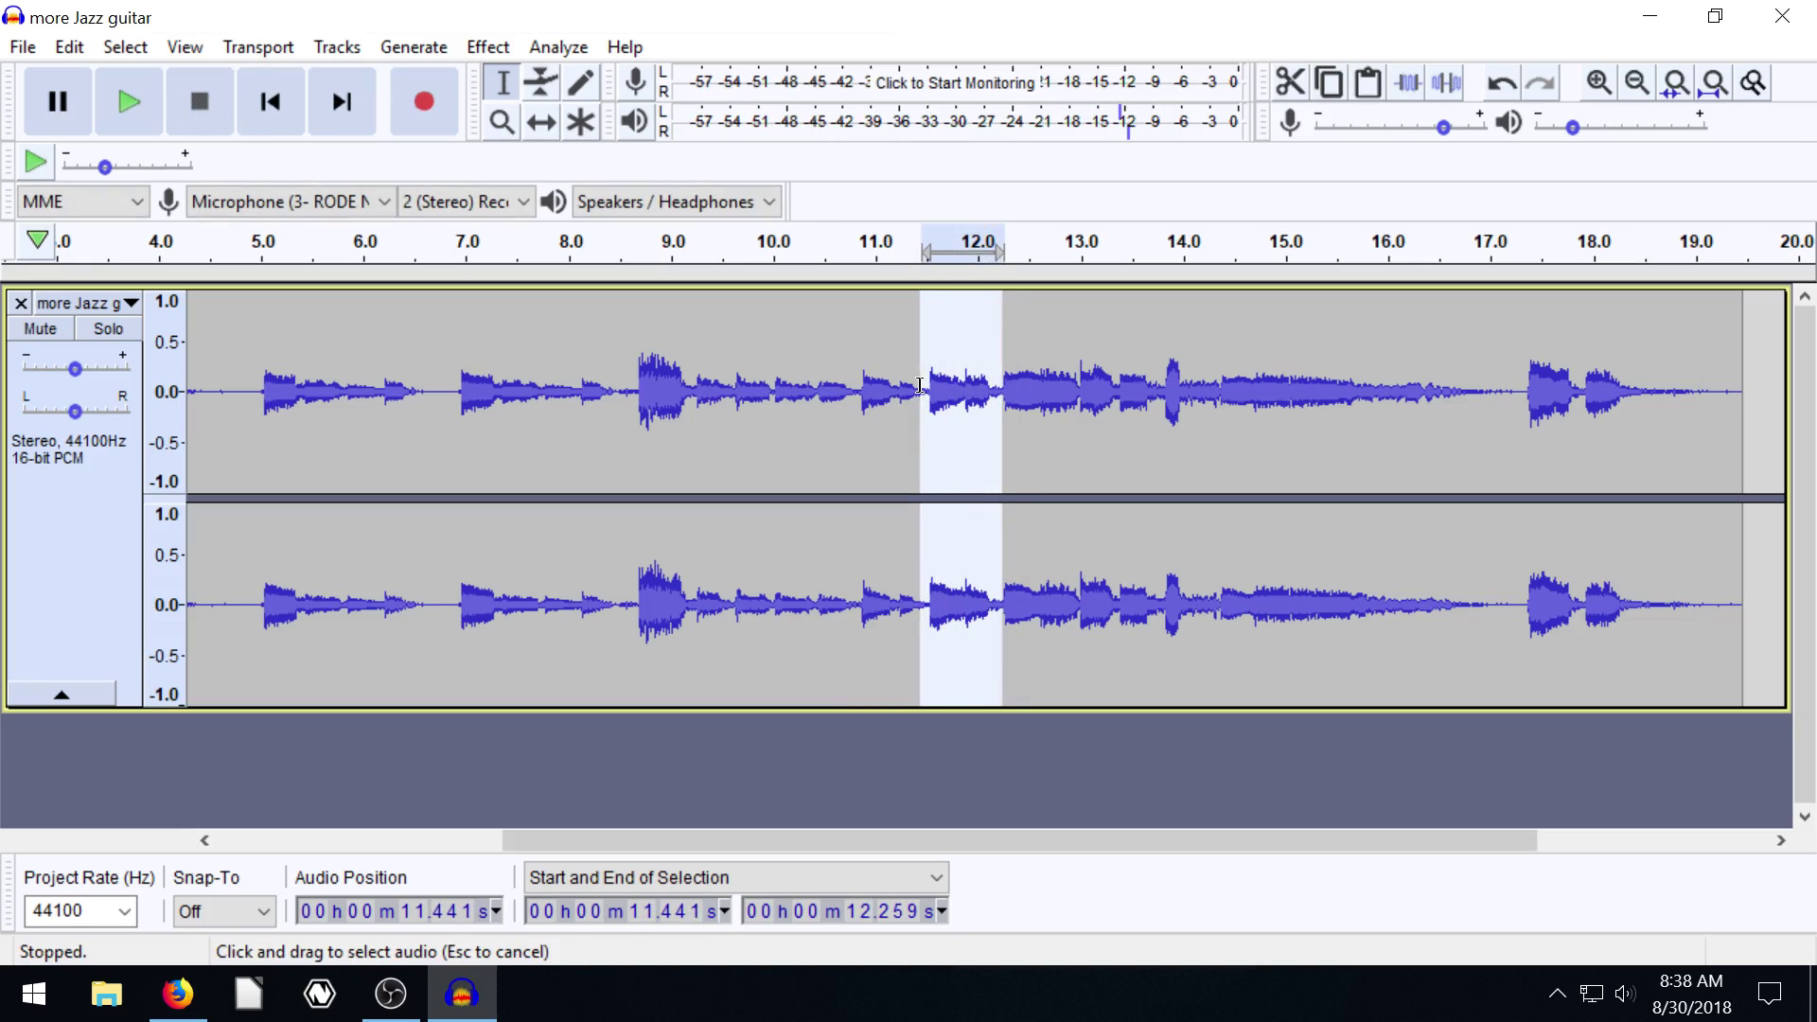
left_click(1409, 83)
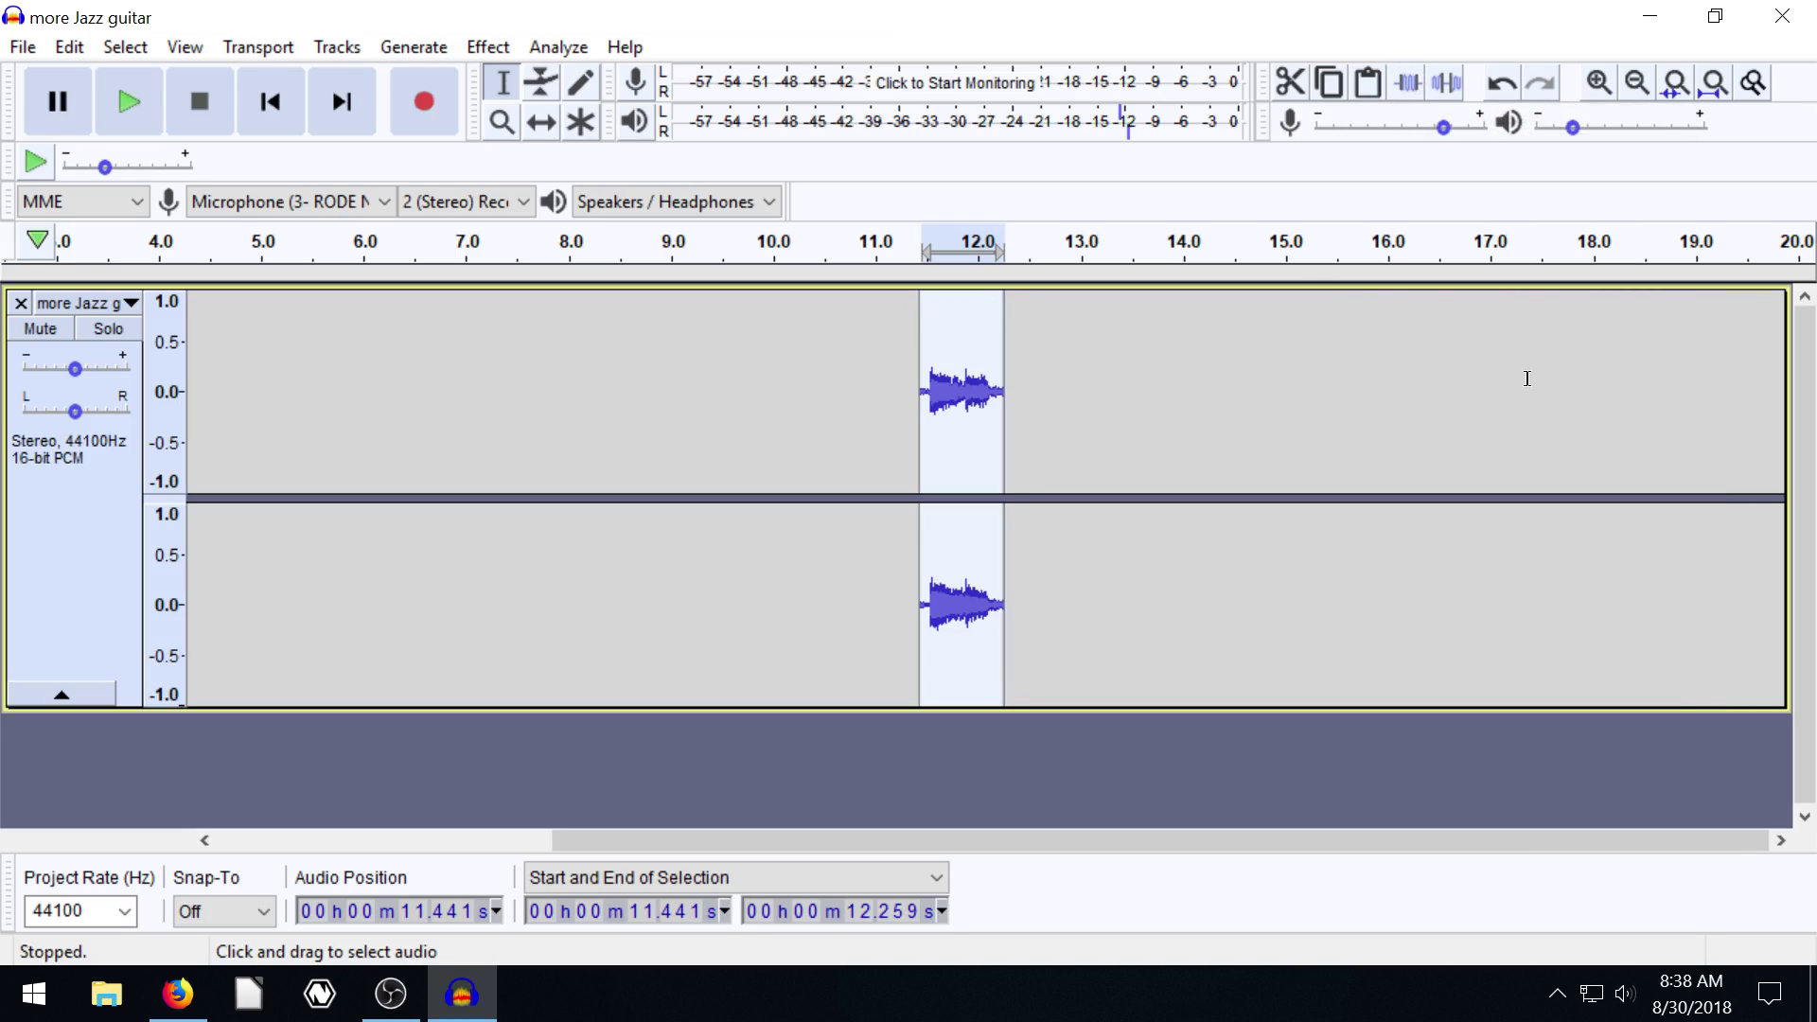
left_click(123, 100)
left_click(123, 99)
- Play the trimmed track from the start, then clear the selection
left_click_drag(989, 840, 580, 837)
left_click(274, 117)
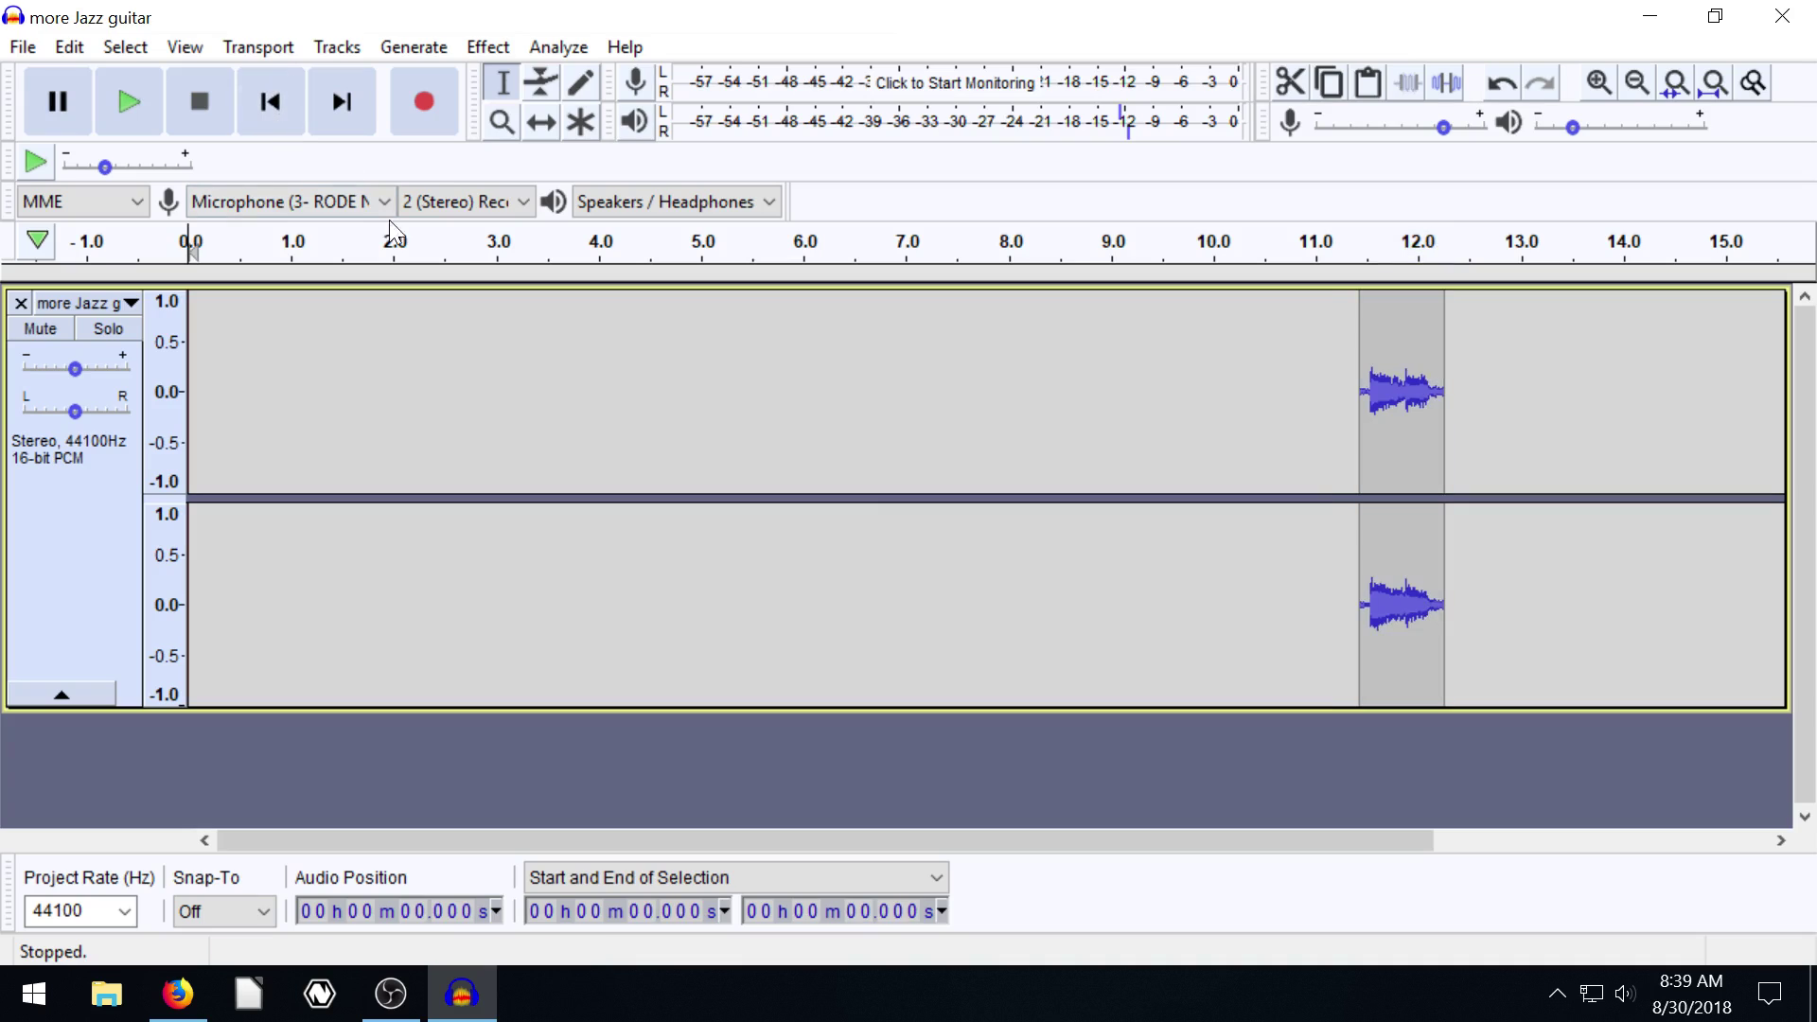
left_click(133, 105)
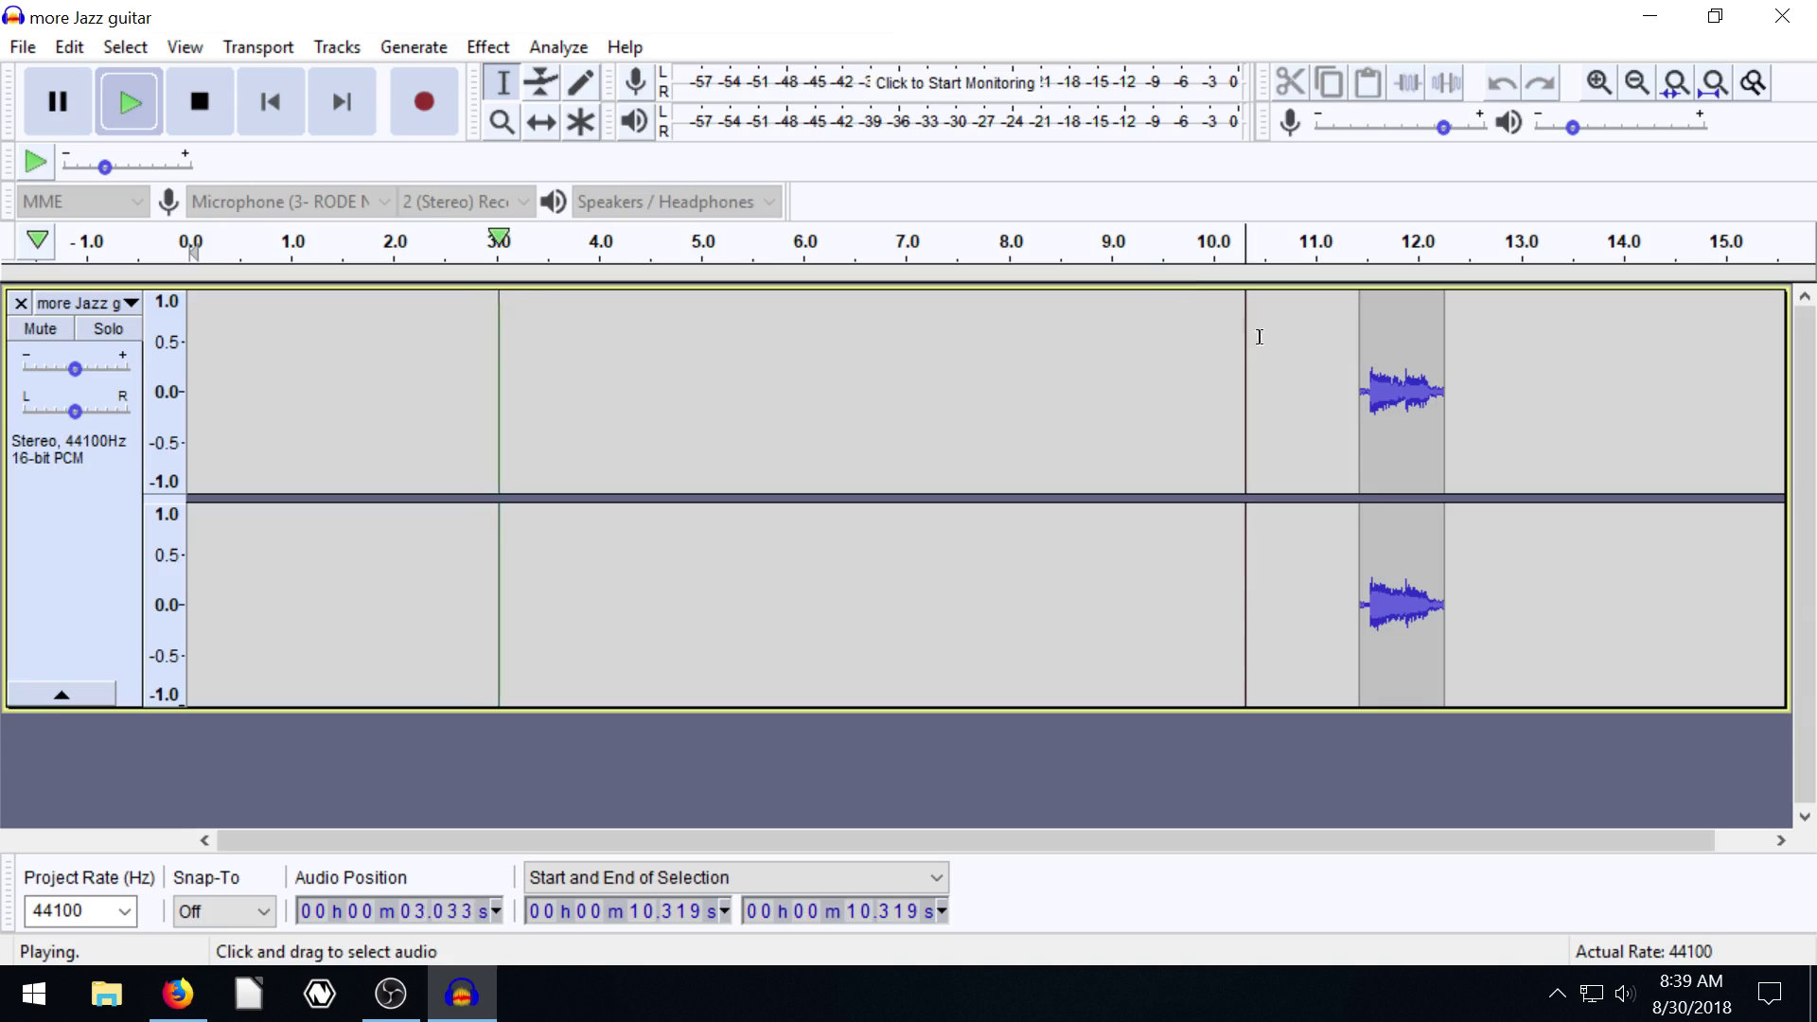
left_click_drag(1263, 357, 1209, 357)
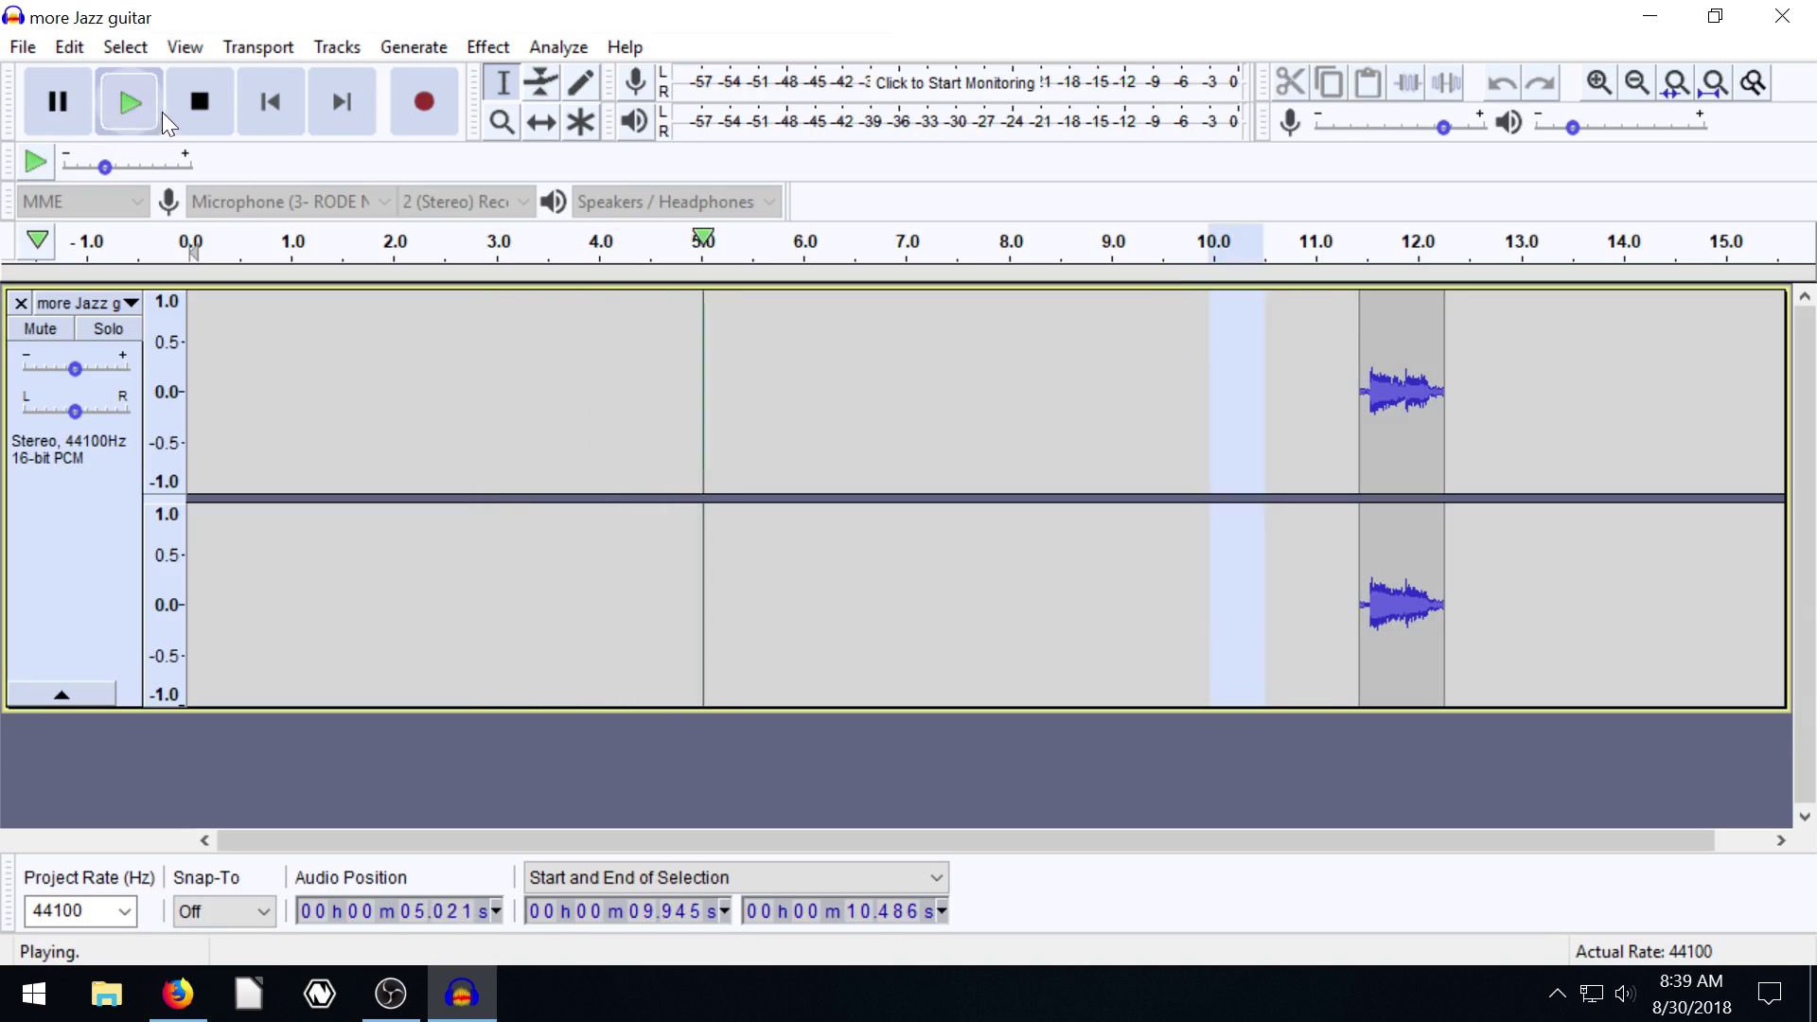
left_click(198, 101)
left_click(828, 394)
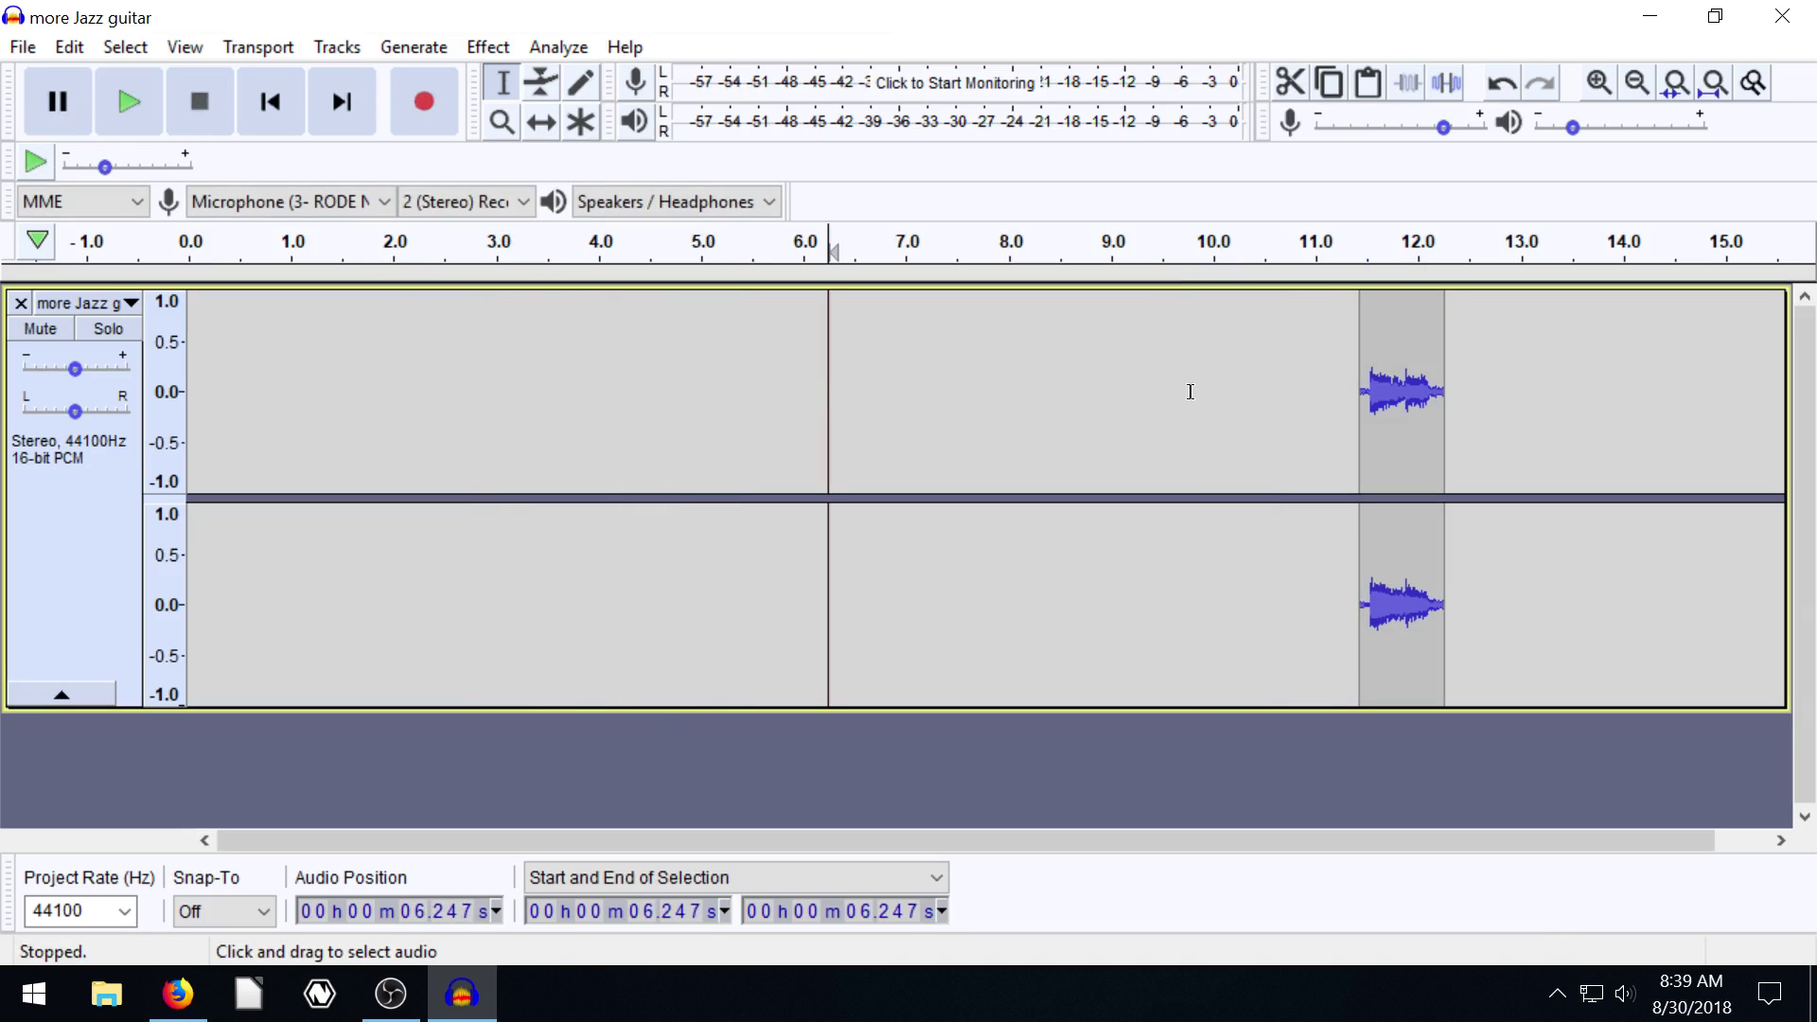
- Time-shift the fragment to the start of the track and play it
left_click(538, 120)
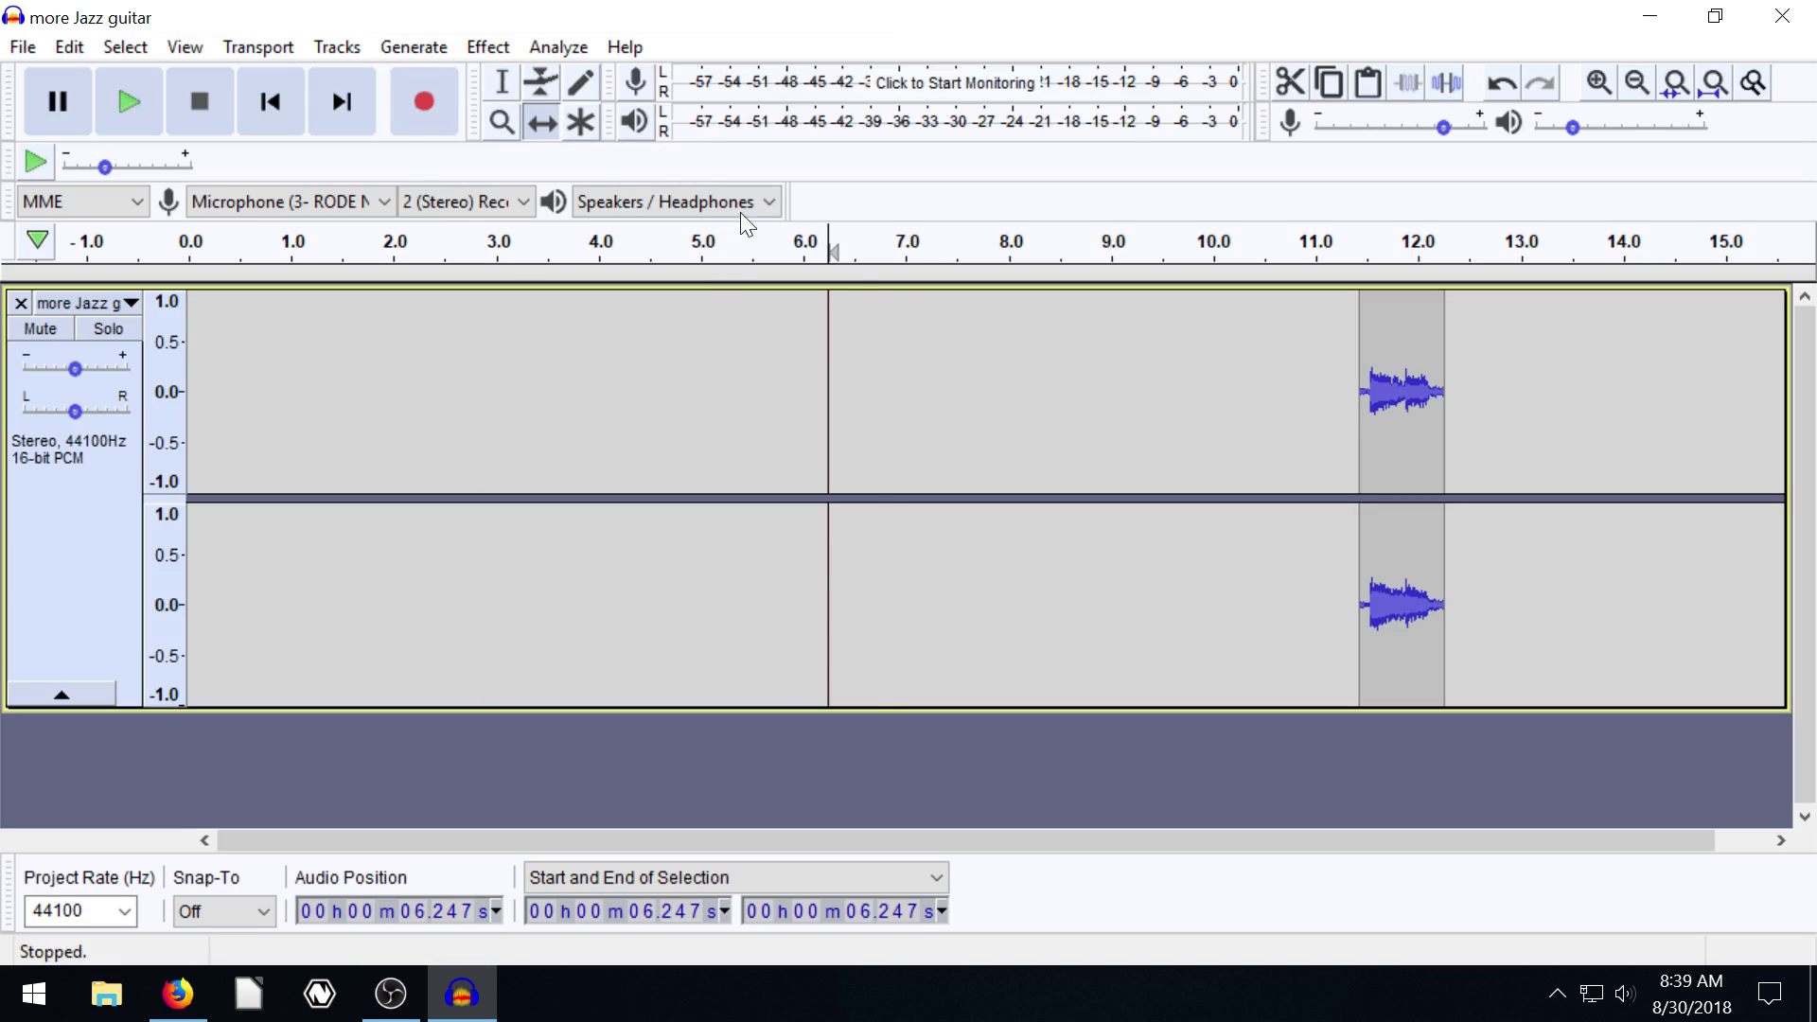
left_click_drag(1398, 394, 229, 430)
left_click(280, 95)
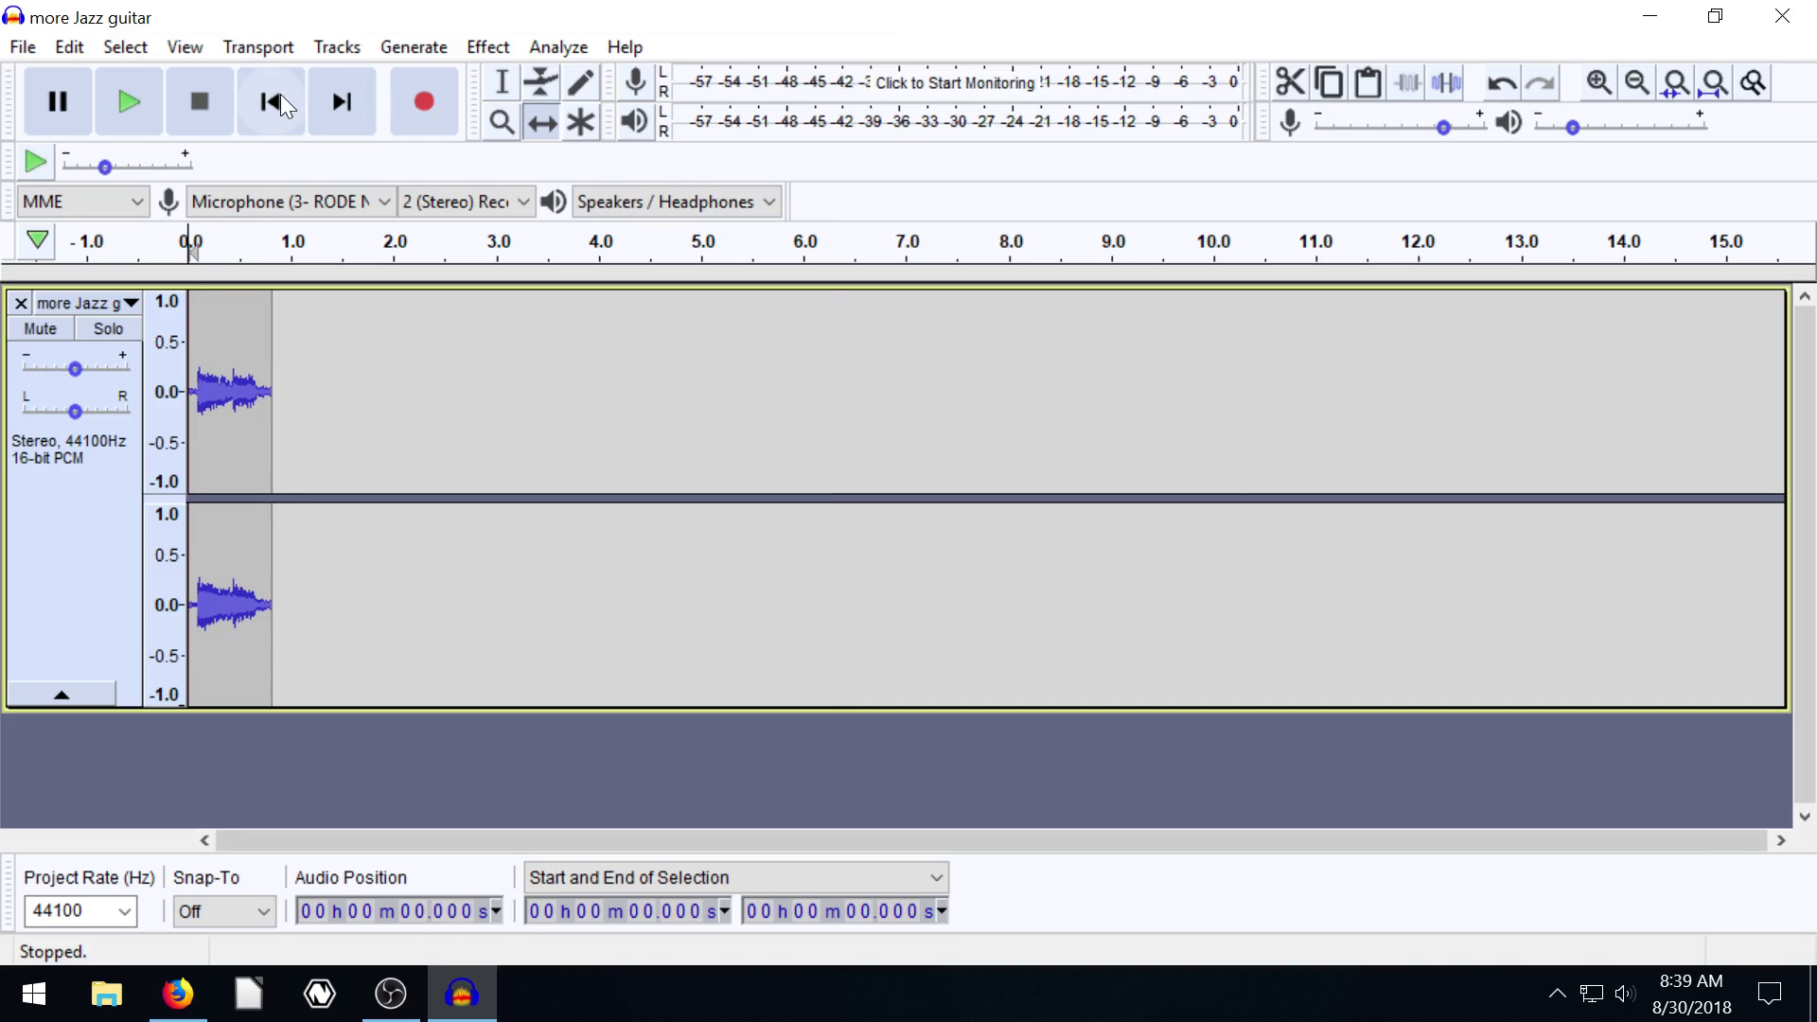
left_click(132, 104)
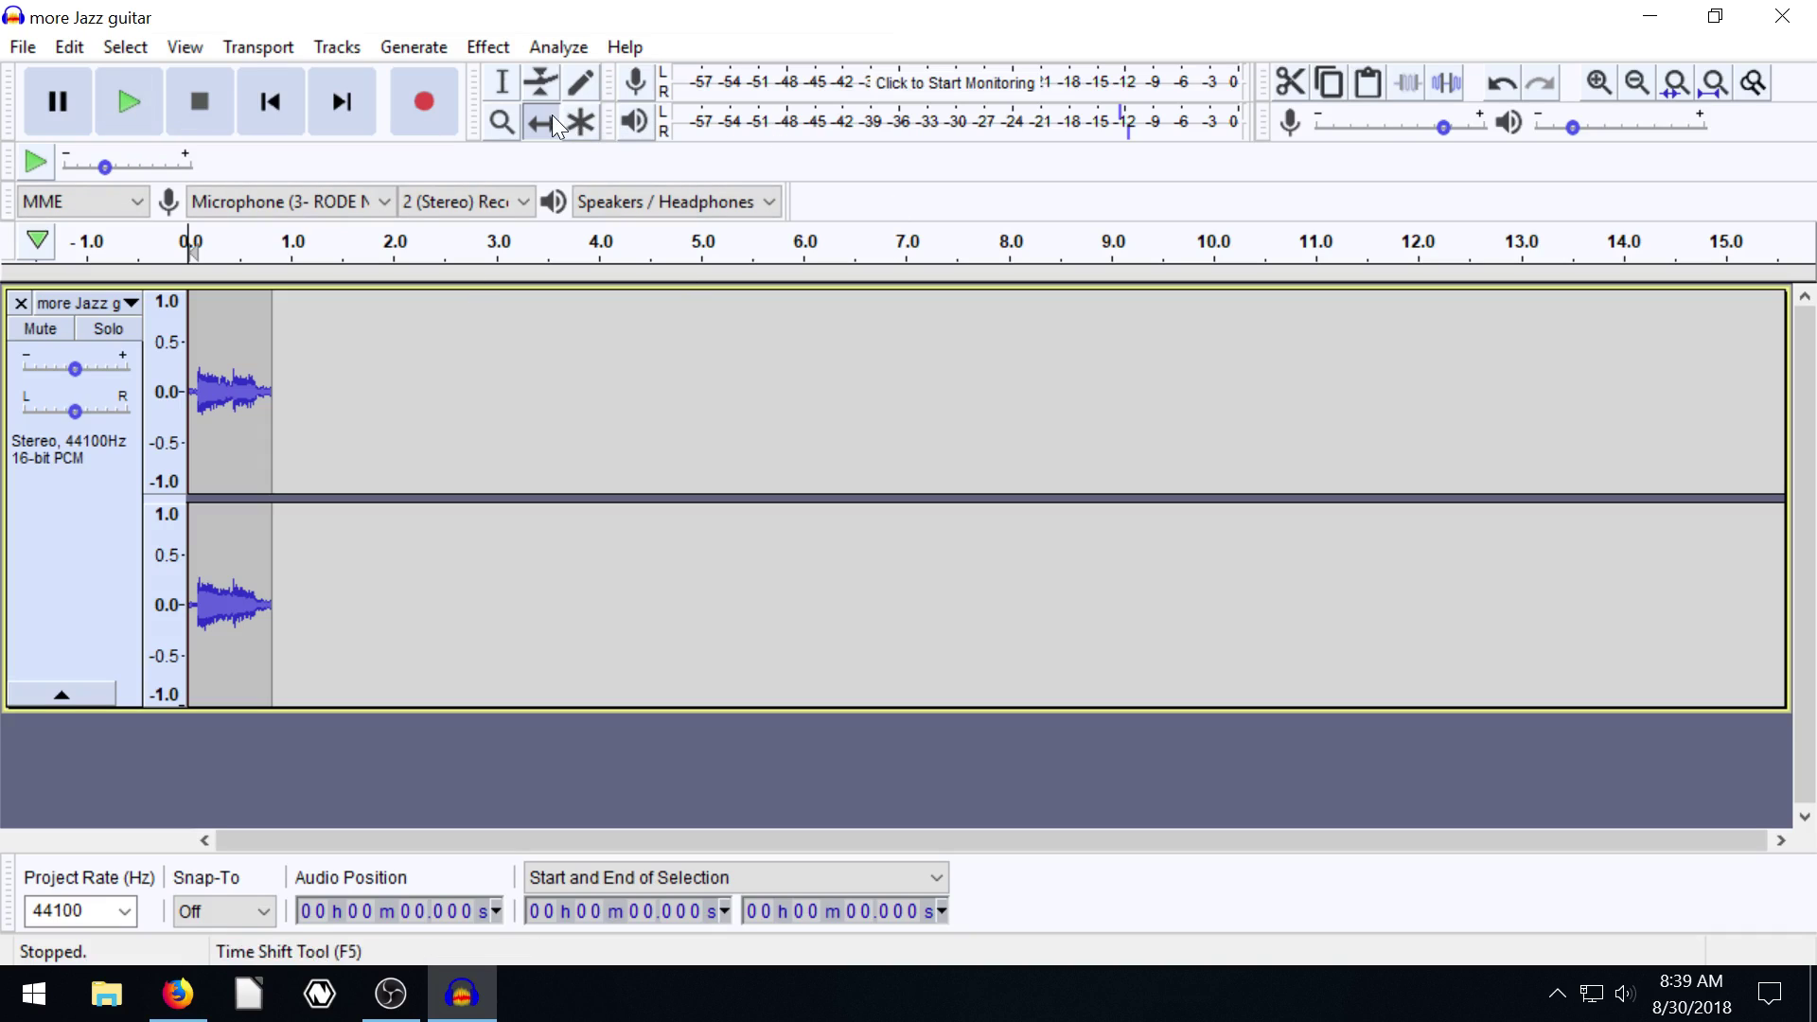
- Slide the fragment to about 7.6 s, then open and close the Export options
left_click_drag(335, 335, 1113, 335)
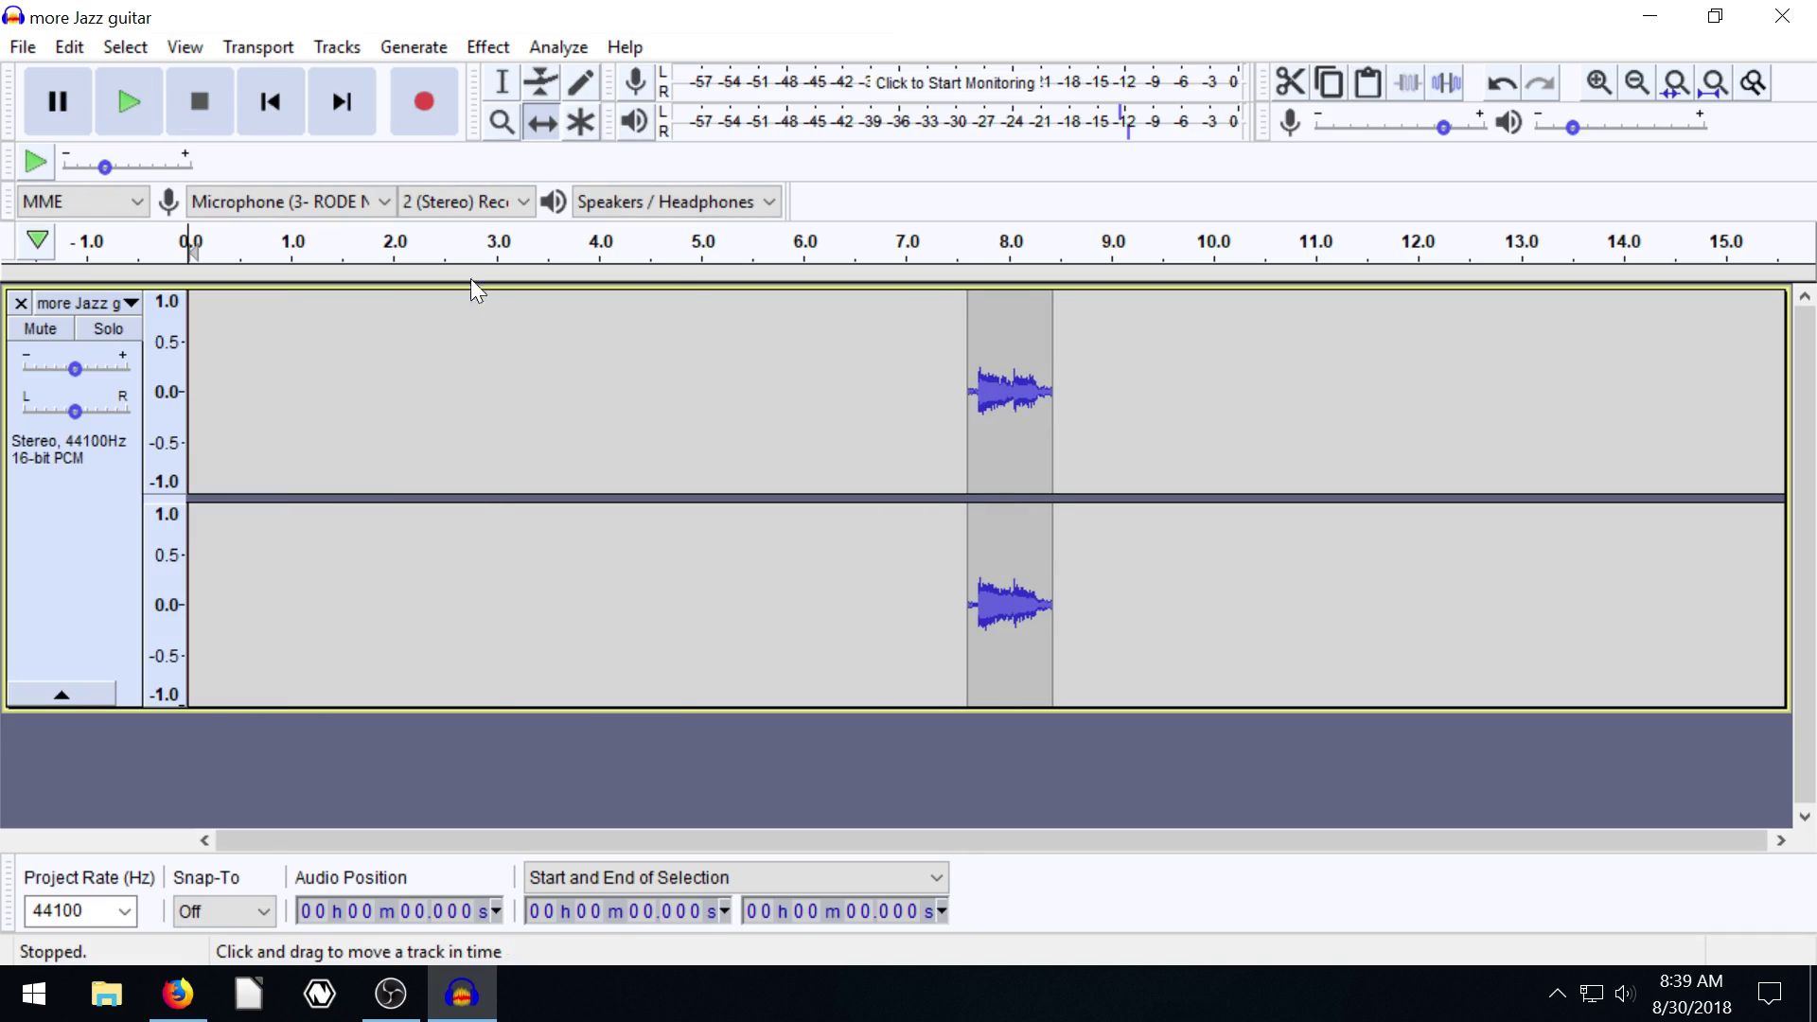
left_click(28, 48)
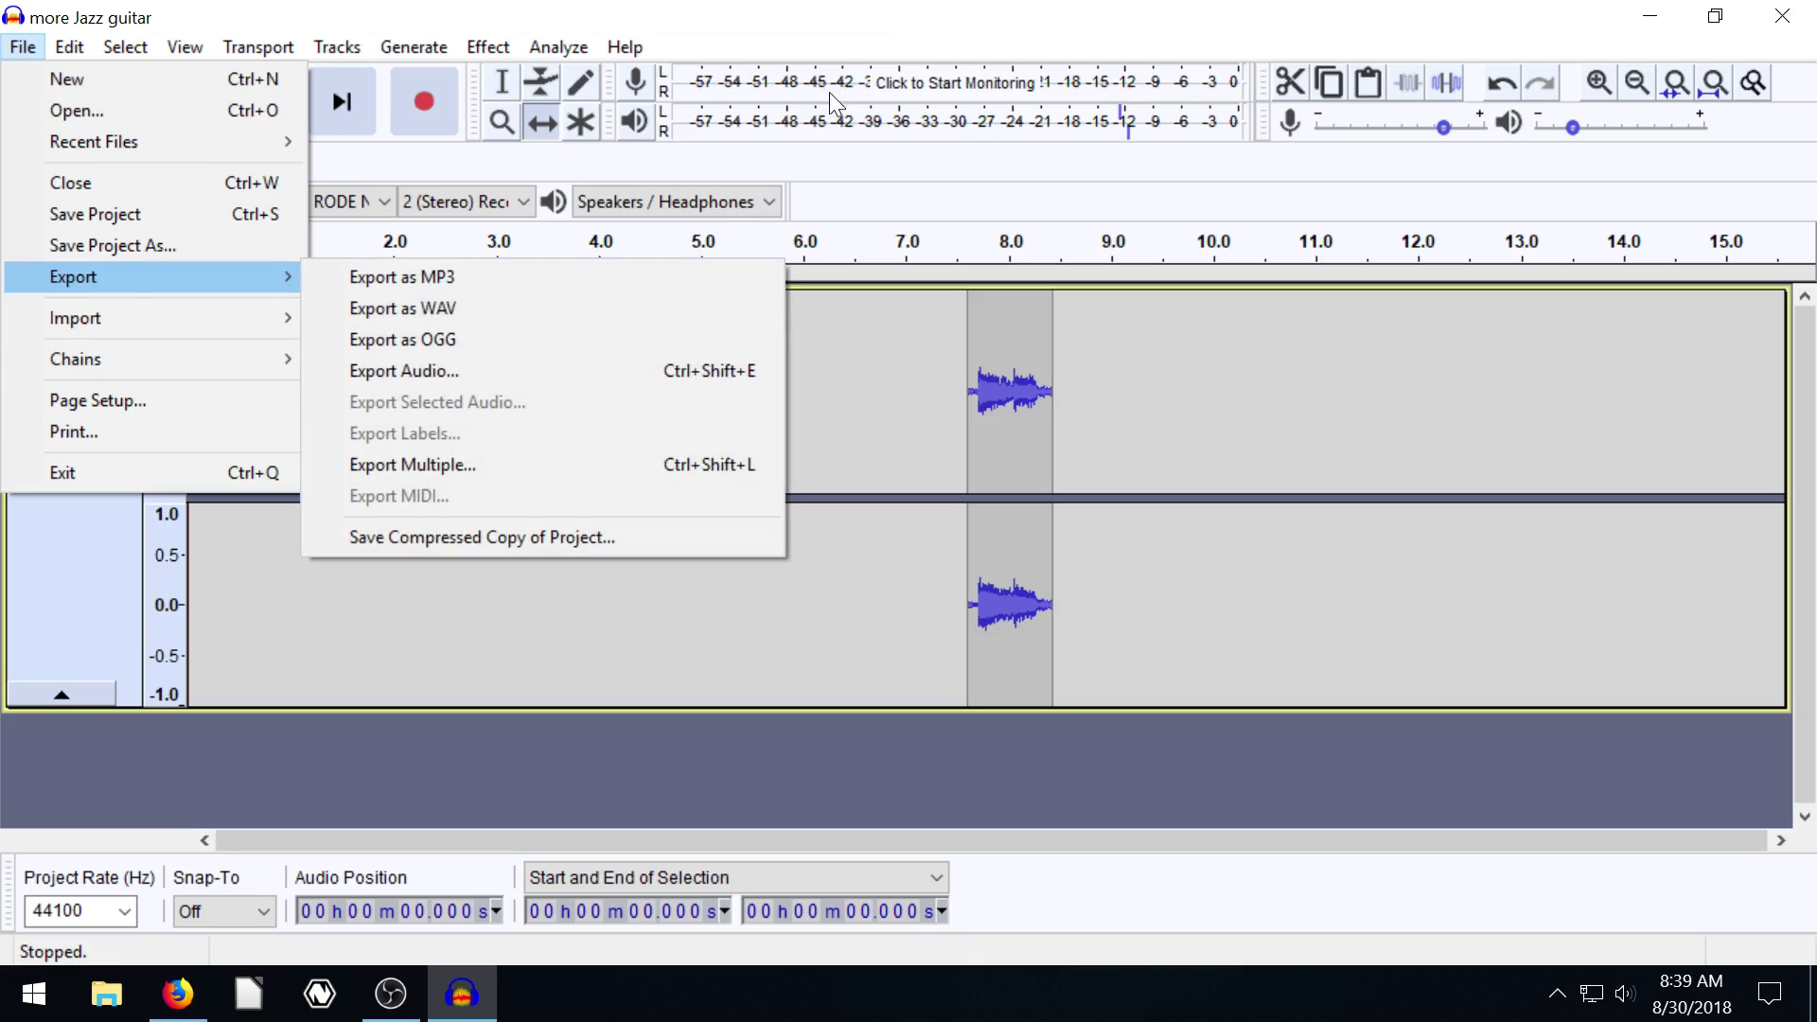
left_click(838, 19)
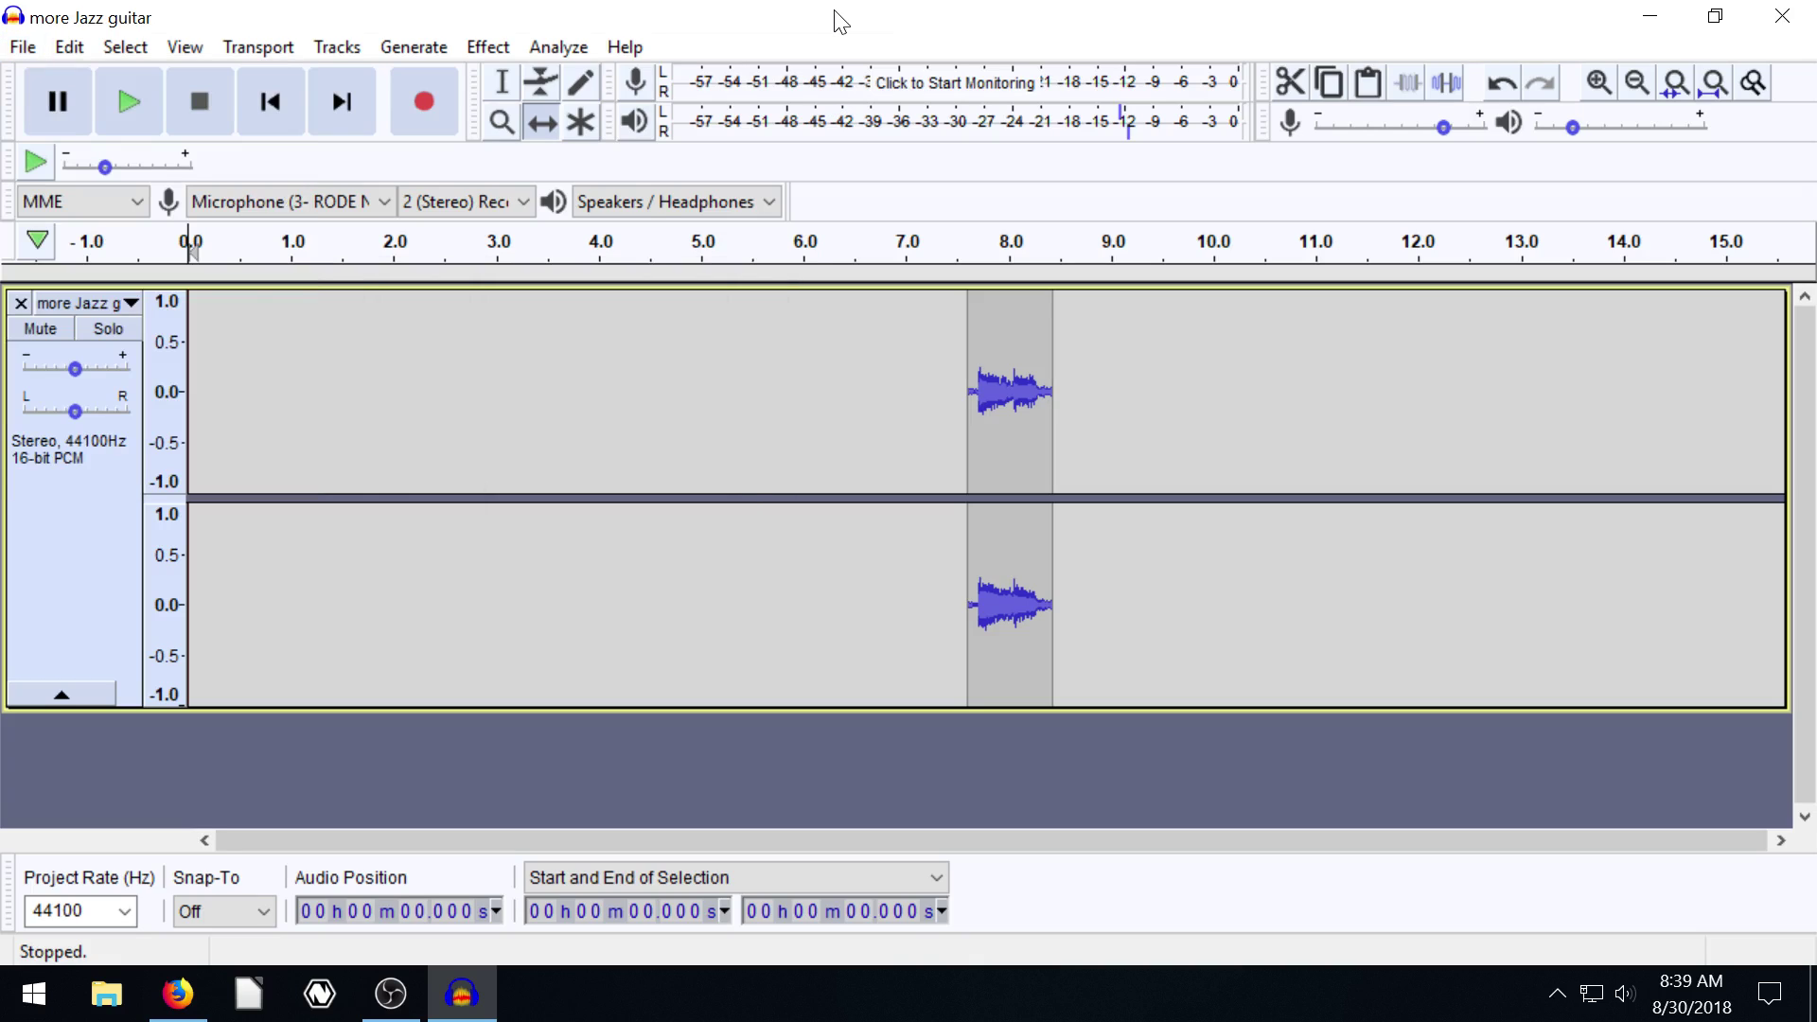